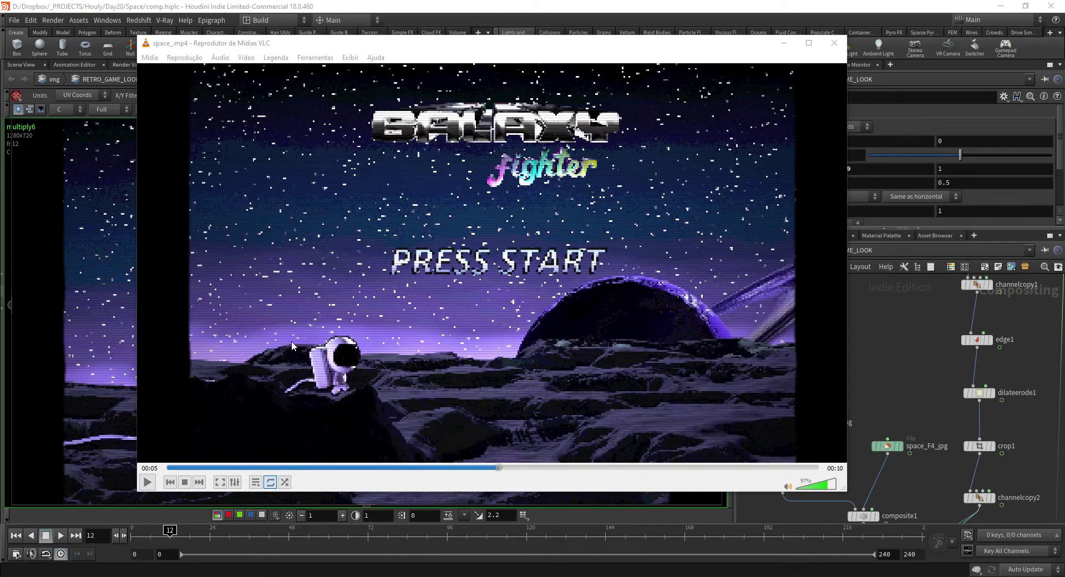
Play the space_.mp4 reference video, lower its volume to 34%, and put the player away.
click(148, 483)
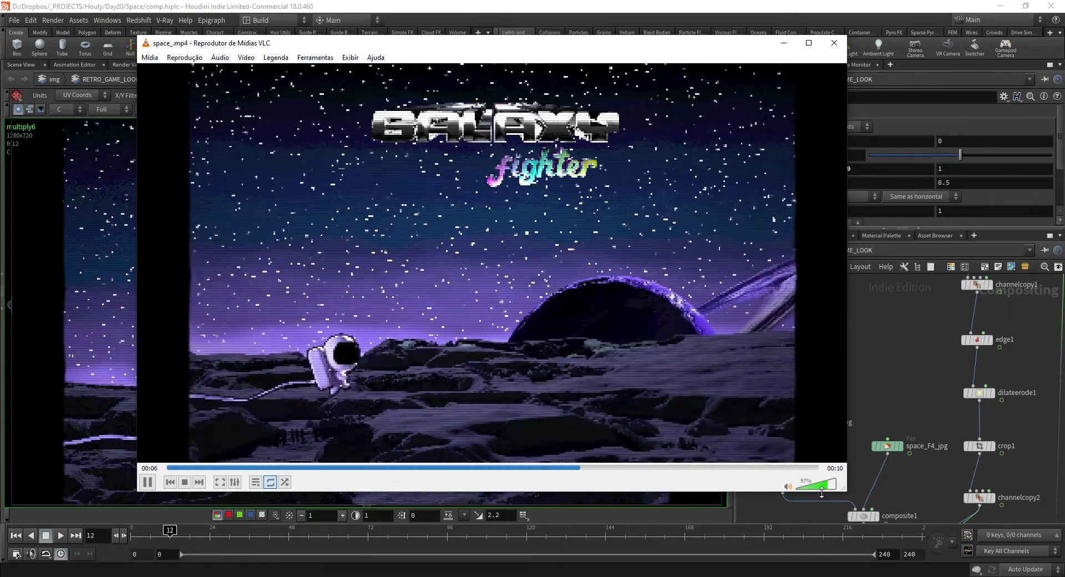
drag(826, 492, 807, 495)
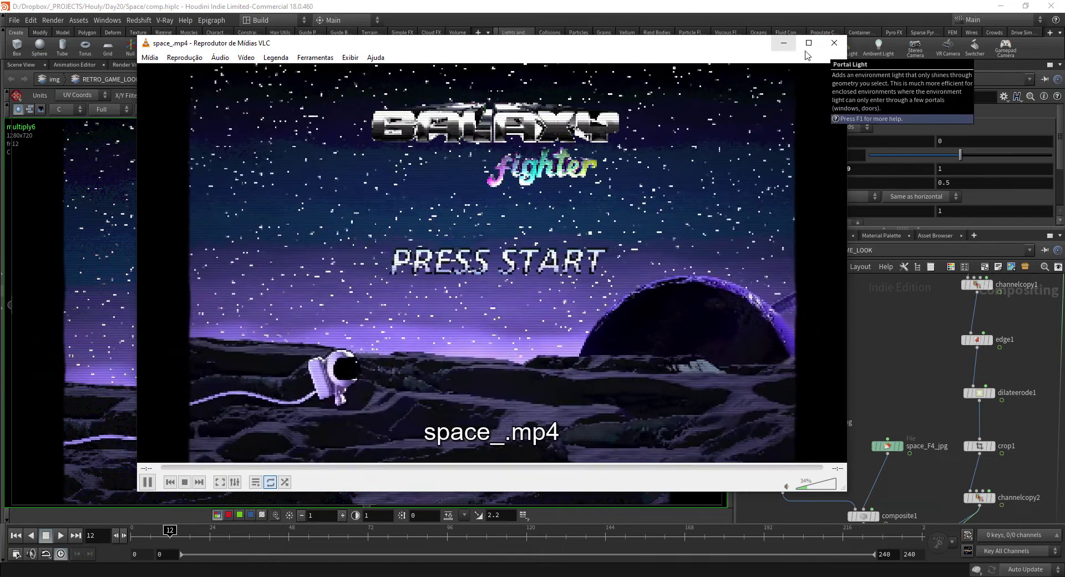
click(809, 42)
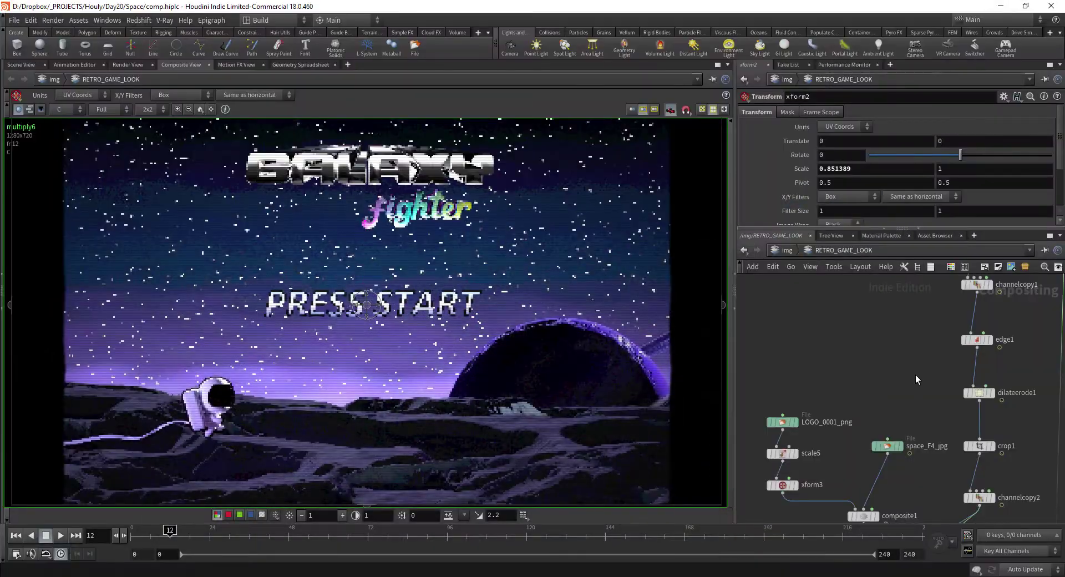
Widen the network area and display the space_F4_jpg render node's image.
scroll(917, 381, down, 10)
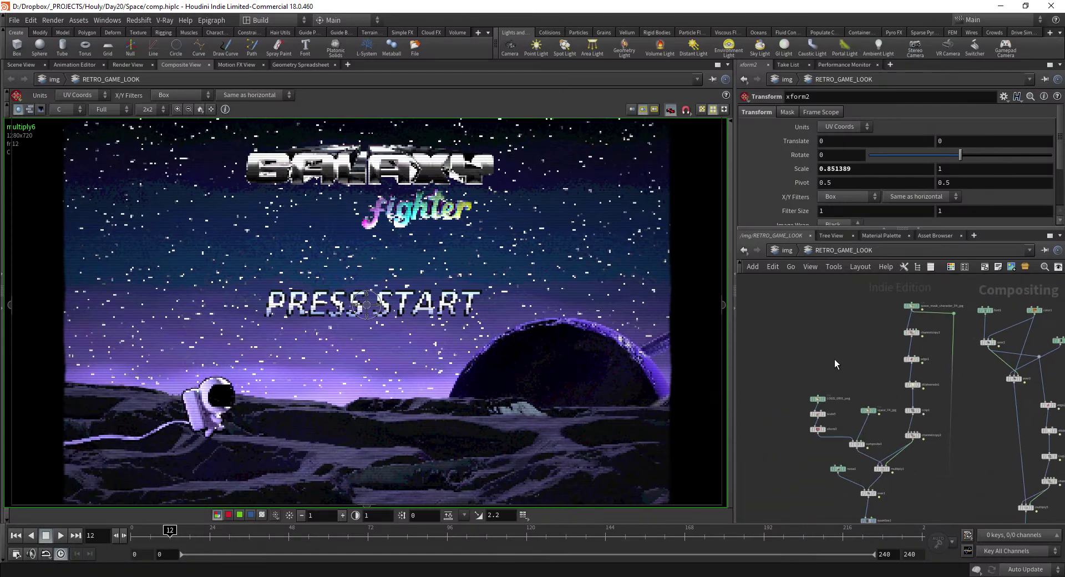
drag(732, 342, 694, 342)
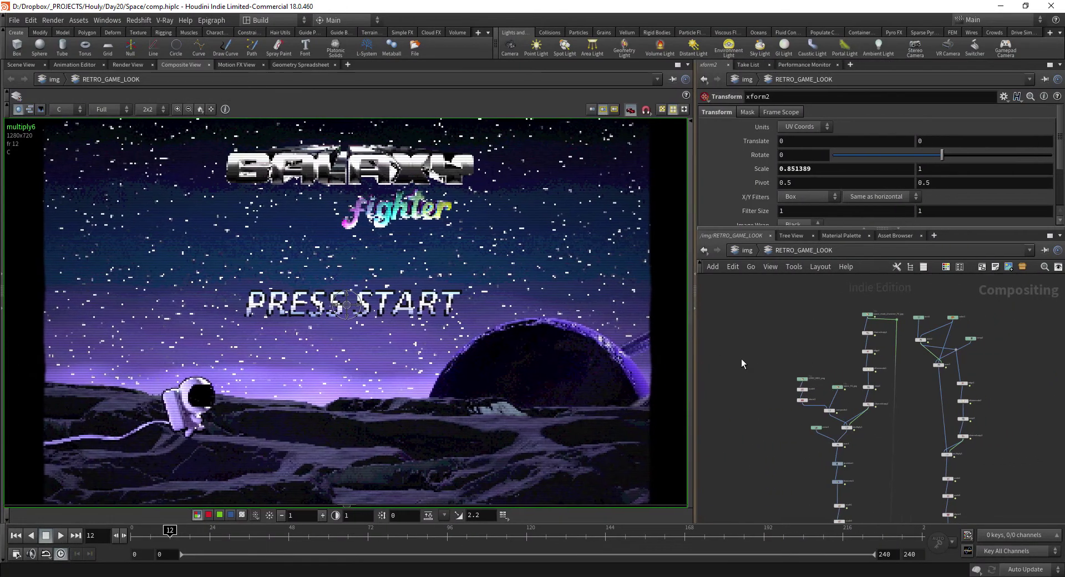
scroll(763, 384, up, 4)
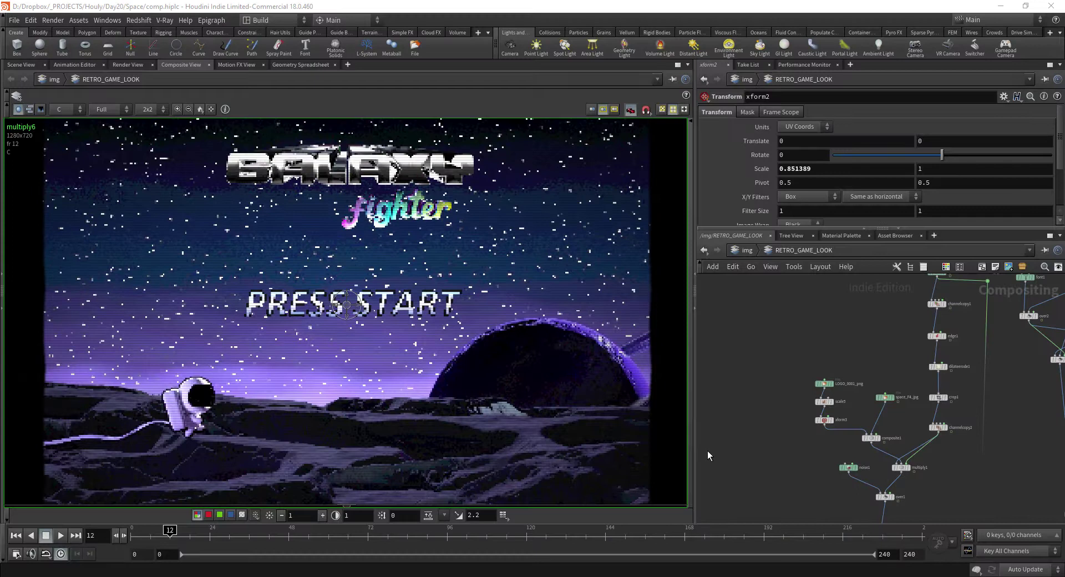
scroll(761, 398, up, 3)
scroll(762, 399, up, 1)
middle_drag(829, 382, 743, 380)
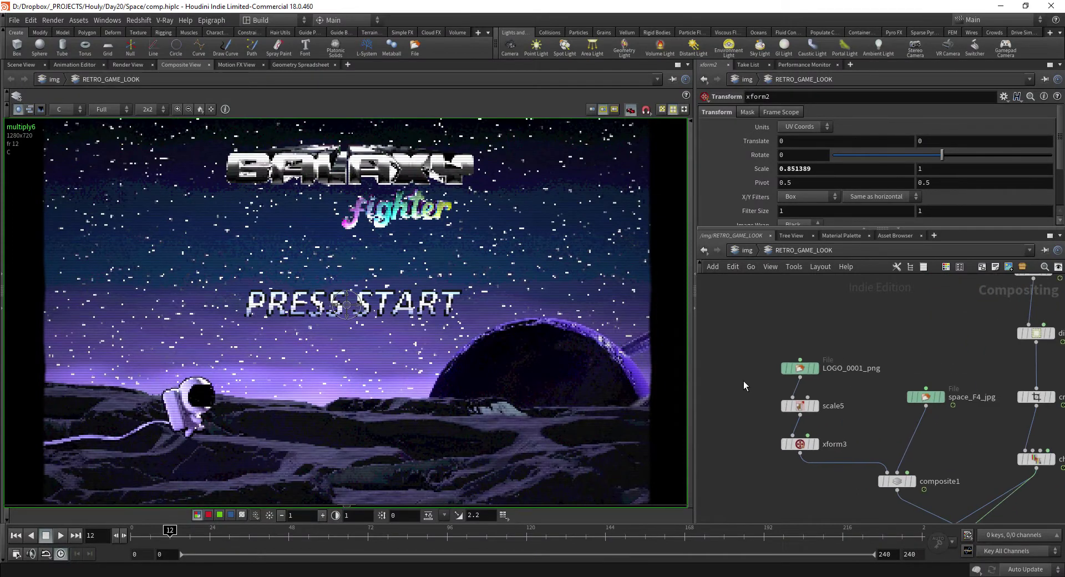
click(923, 397)
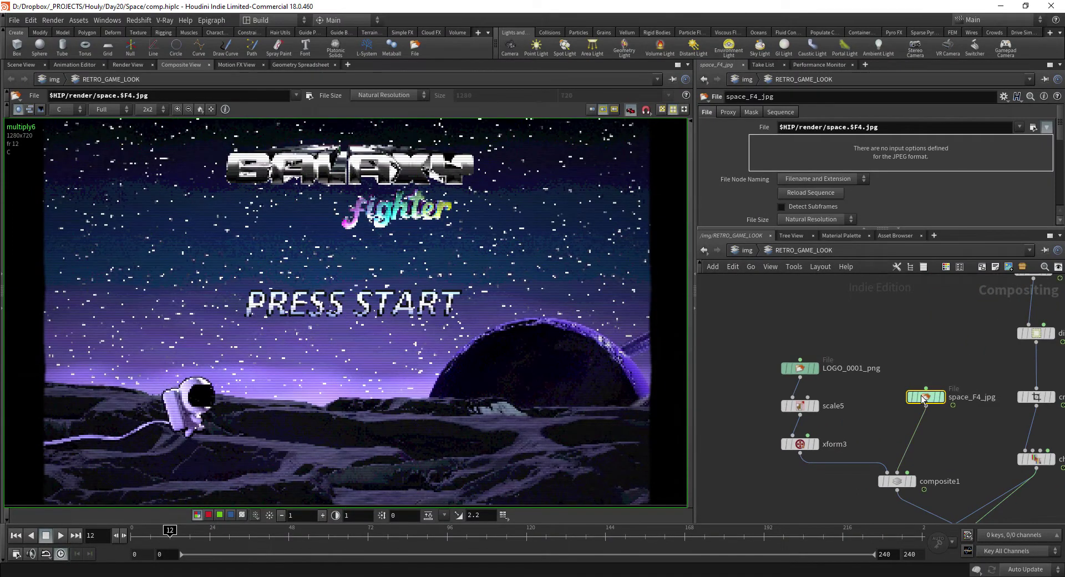
Examine the astronaut, rocky ground and ringed planet up close in the space_F4_jpg render.
scroll(335, 339, down, 3)
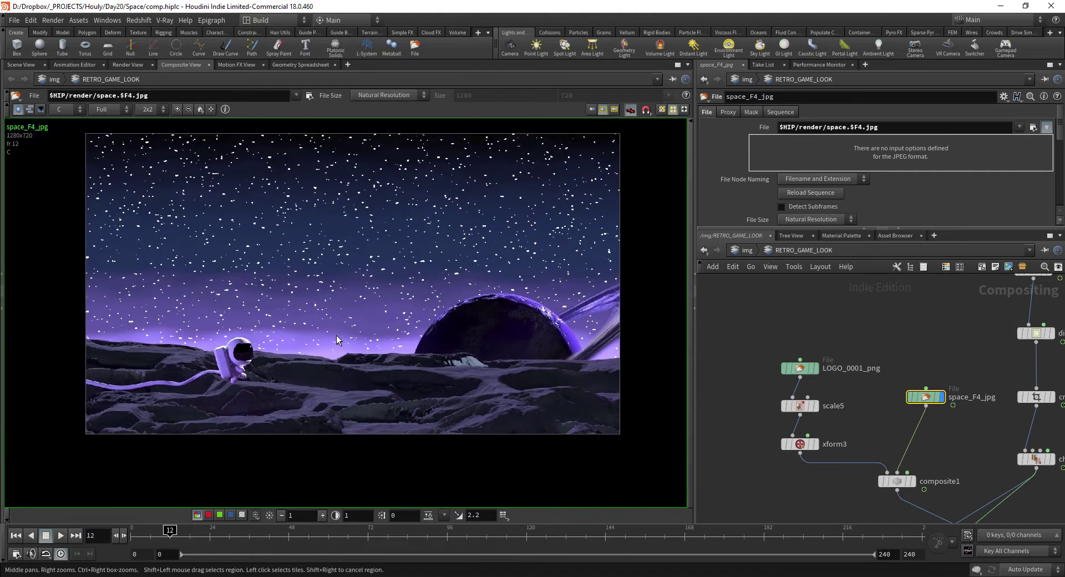
scroll(335, 339, up, 2)
middle_drag(272, 342, 231, 405)
scroll(365, 354, up, 1)
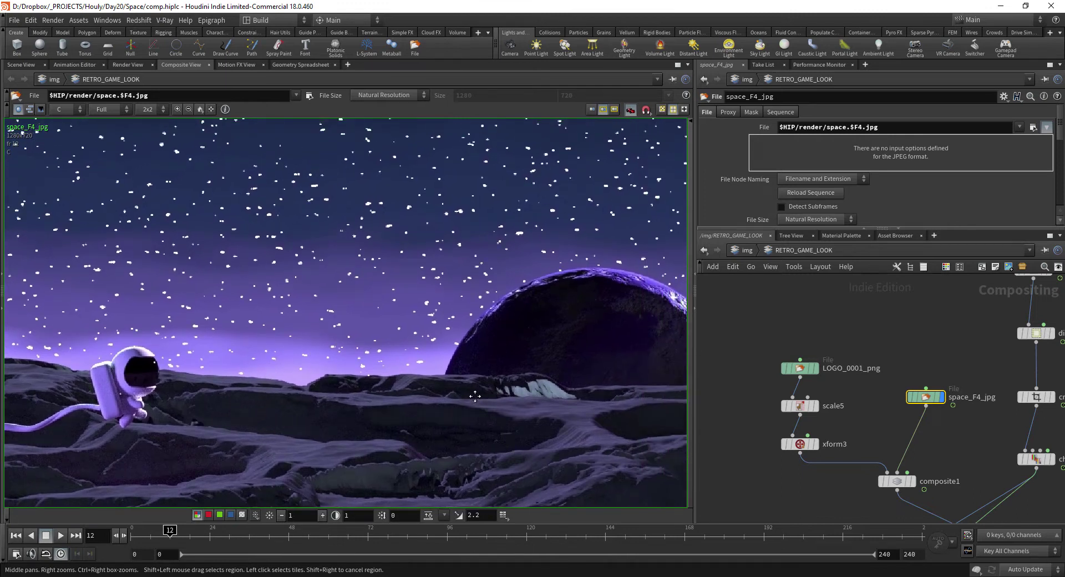
middle_drag(452, 399, 476, 395)
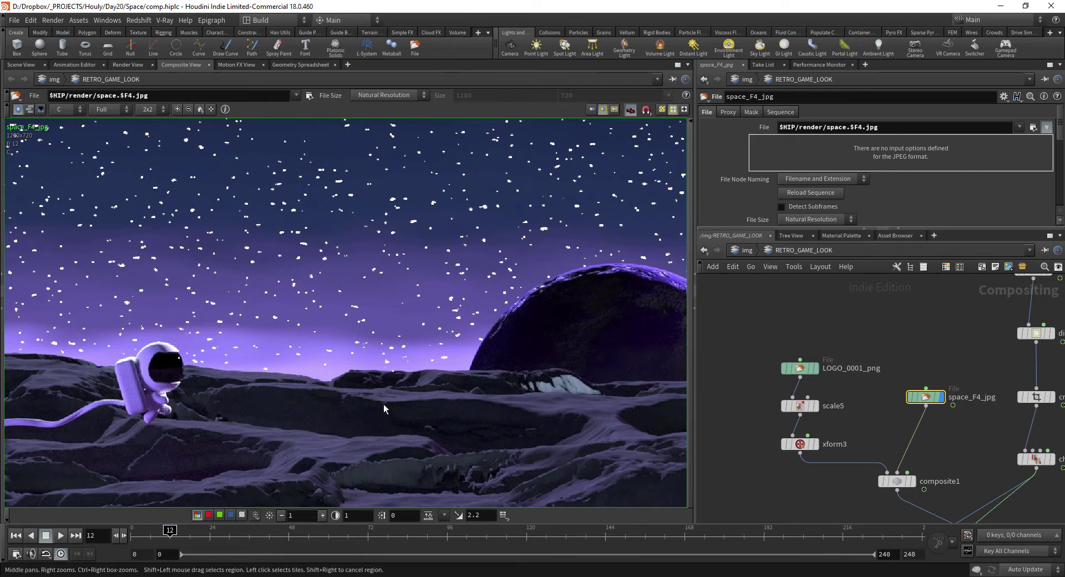
middle_drag(468, 404, 234, 402)
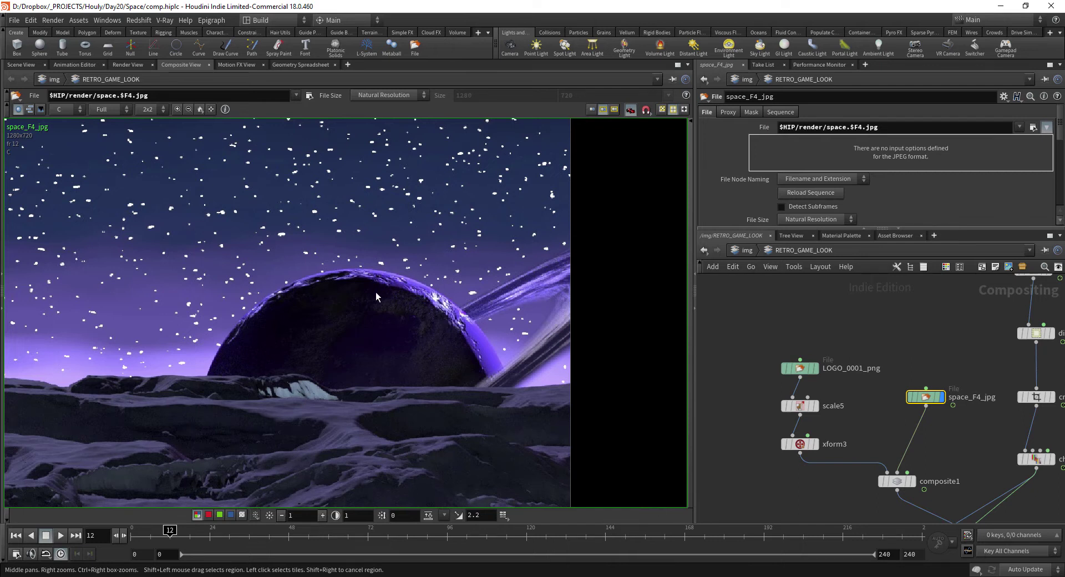
middle_drag(345, 316, 462, 328)
mouse_move(284, 352)
middle_down()
mouse_move(448, 359)
mouse_move(472, 469)
mouse_move(475, 324)
middle_up()
scroll(445, 337, down, 2)
middle_drag(487, 364, 449, 401)
scroll(451, 384, down, 1)
middle_drag(883, 398, 840, 352)
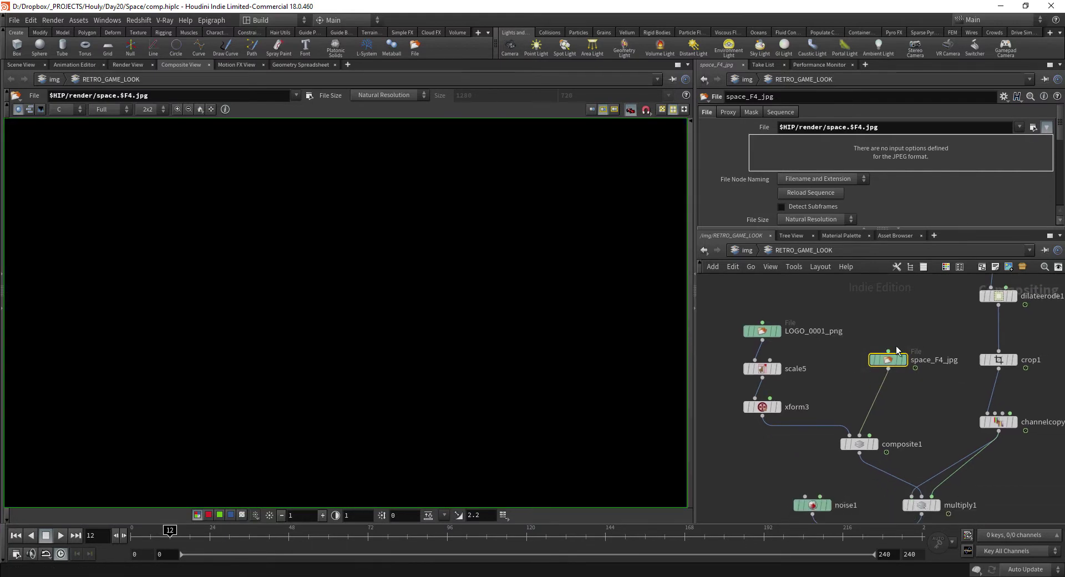
click(904, 360)
Display the LOGO_0001_png file node and view the whole logo image.
middle_drag(783, 347, 805, 336)
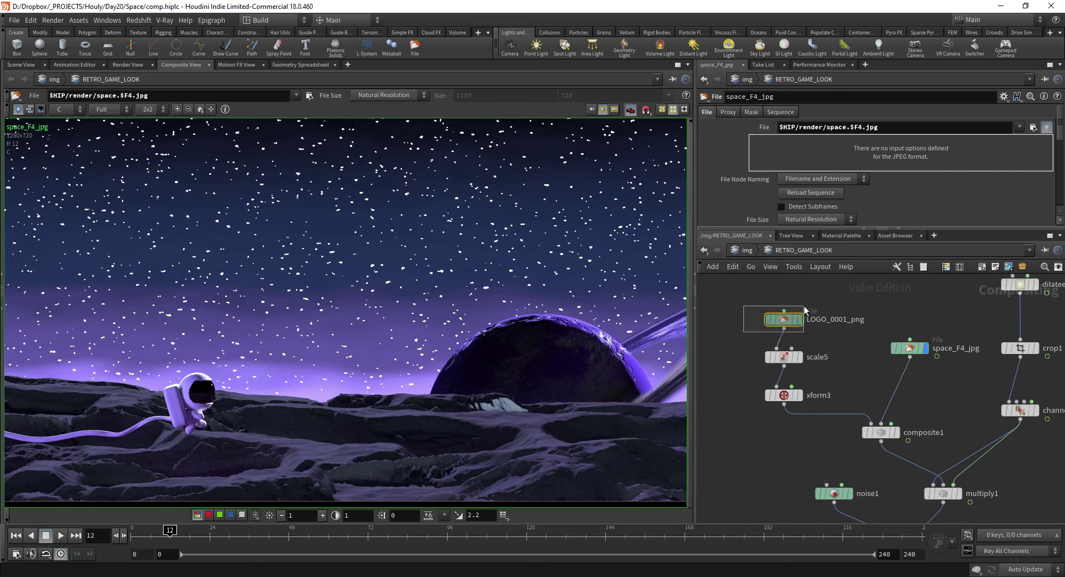
click(783, 319)
click(799, 319)
scroll(508, 285, down, 4)
middle_drag(539, 277, 429, 325)
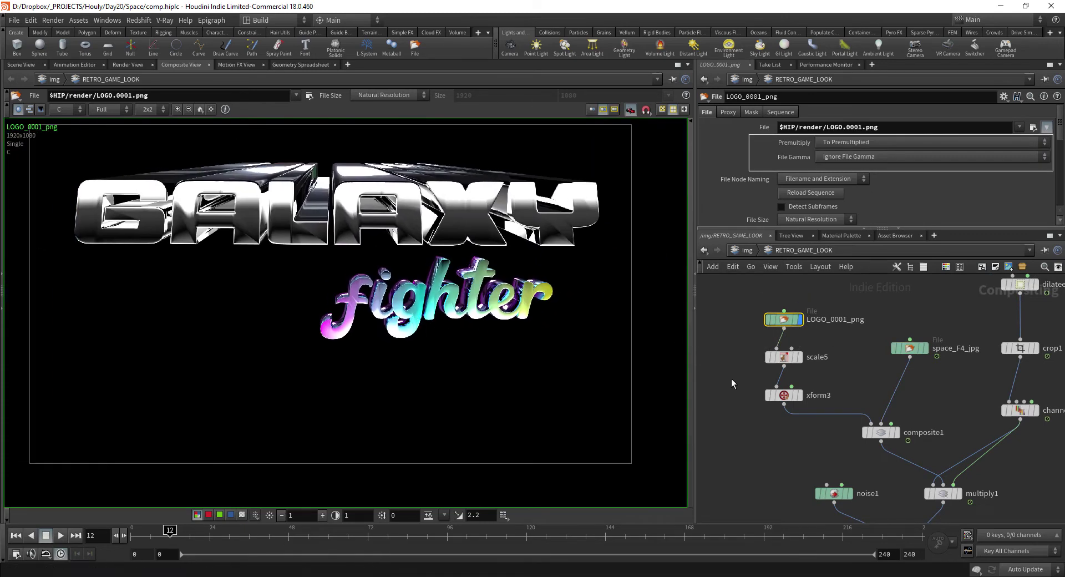
Display the composite1 node to view the logo placed over the space render.
click(783, 357)
click(880, 432)
click(896, 432)
scroll(466, 316, up, 5)
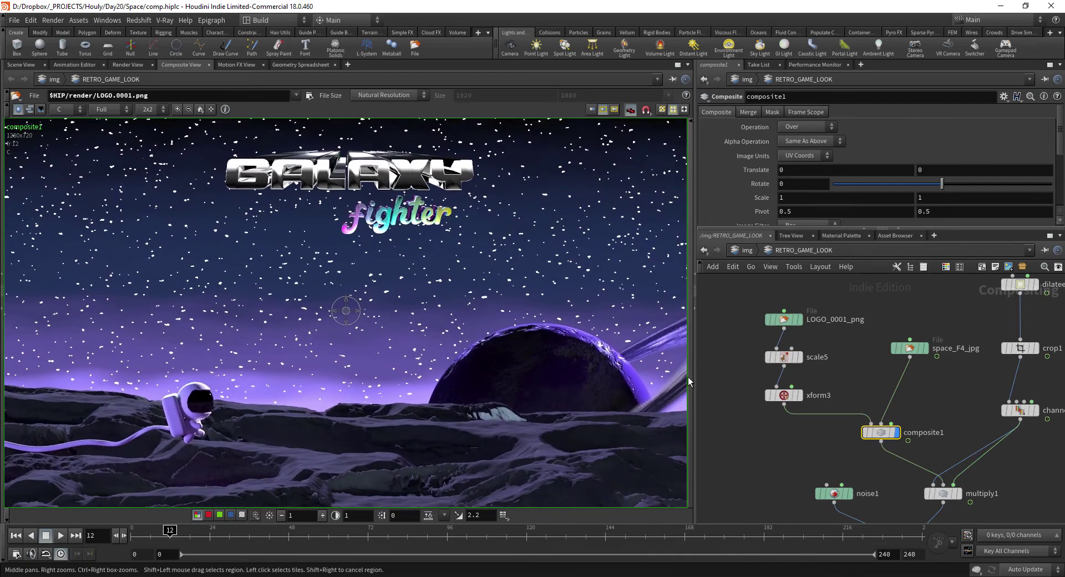
Display the space_mask_character_F4_jpg file node at the start of the outline branch.
middle_drag(833, 446, 757, 428)
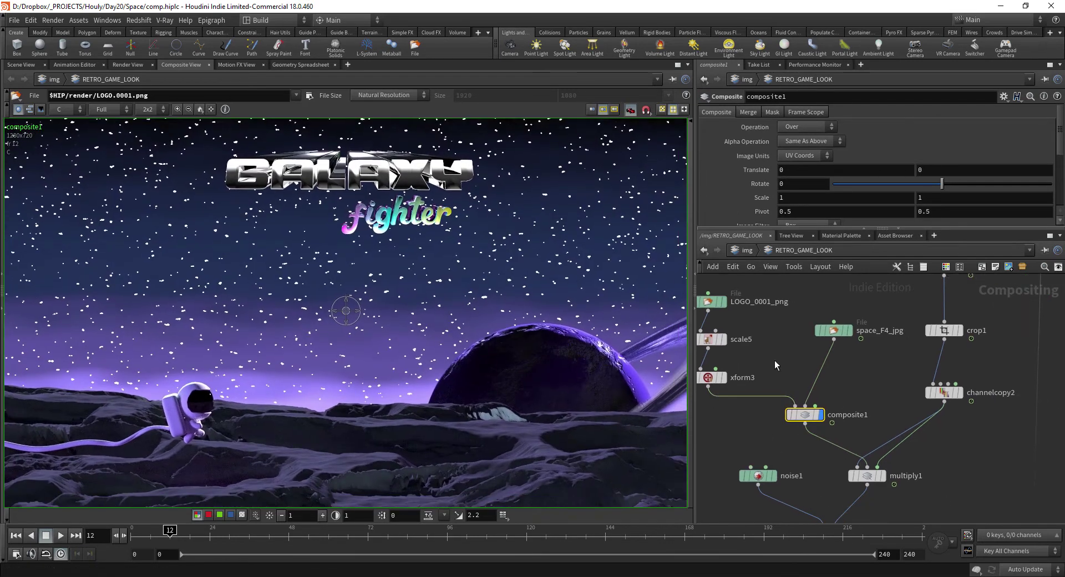
middle_drag(869, 409, 877, 465)
middle_drag(898, 299, 904, 396)
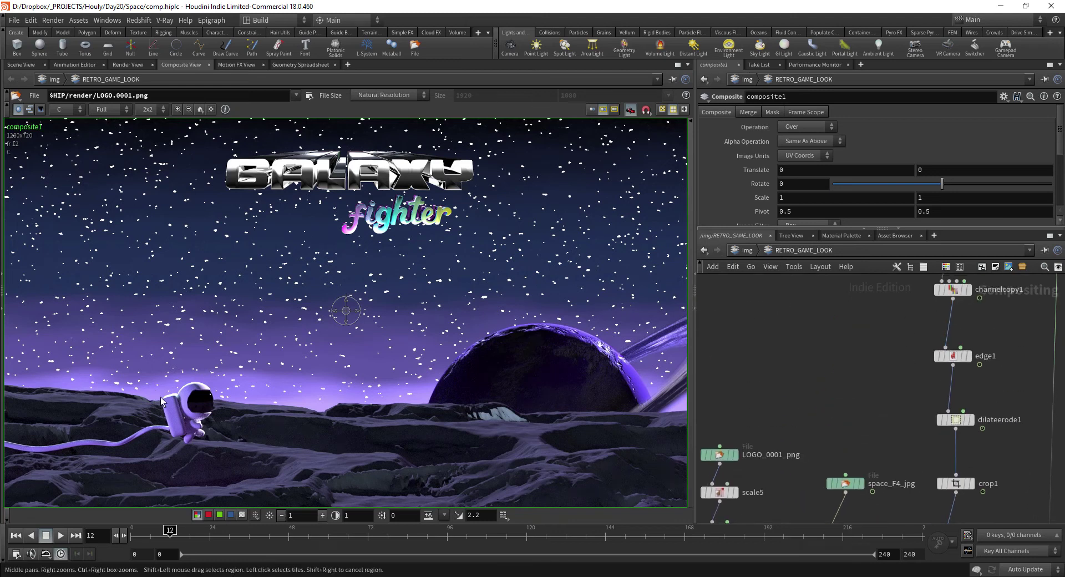
middle_drag(800, 339, 800, 358)
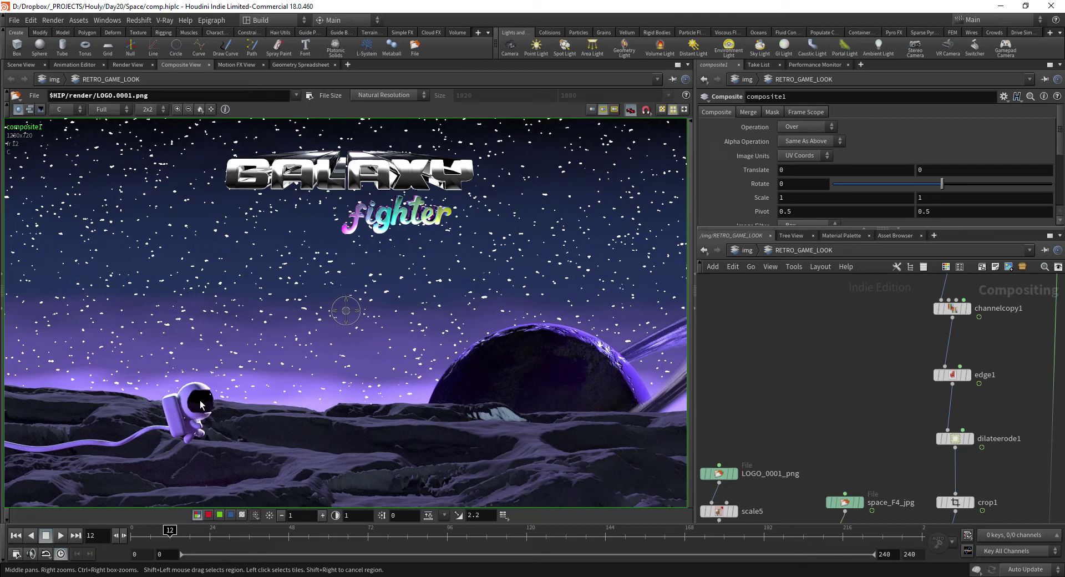
middle_drag(903, 294, 783, 403)
scroll(784, 401, down, 1)
scroll(784, 401, up, 2)
drag(765, 394, 855, 339)
click(853, 357)
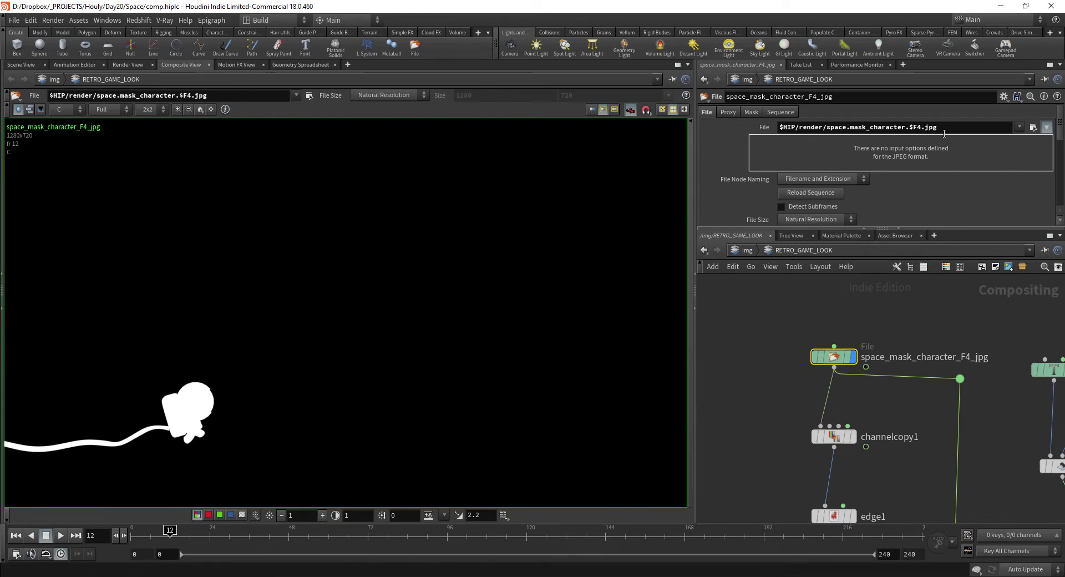
Display channelcopy1 followed by edge1, and examine the detected outline of the astronaut and tether.
scroll(792, 349, down, 3)
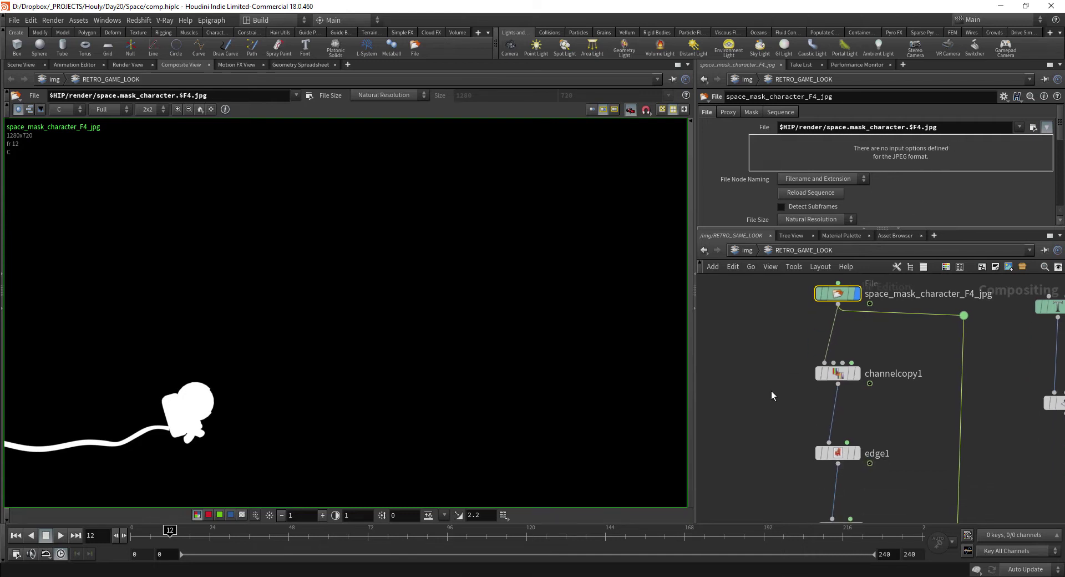
click(845, 373)
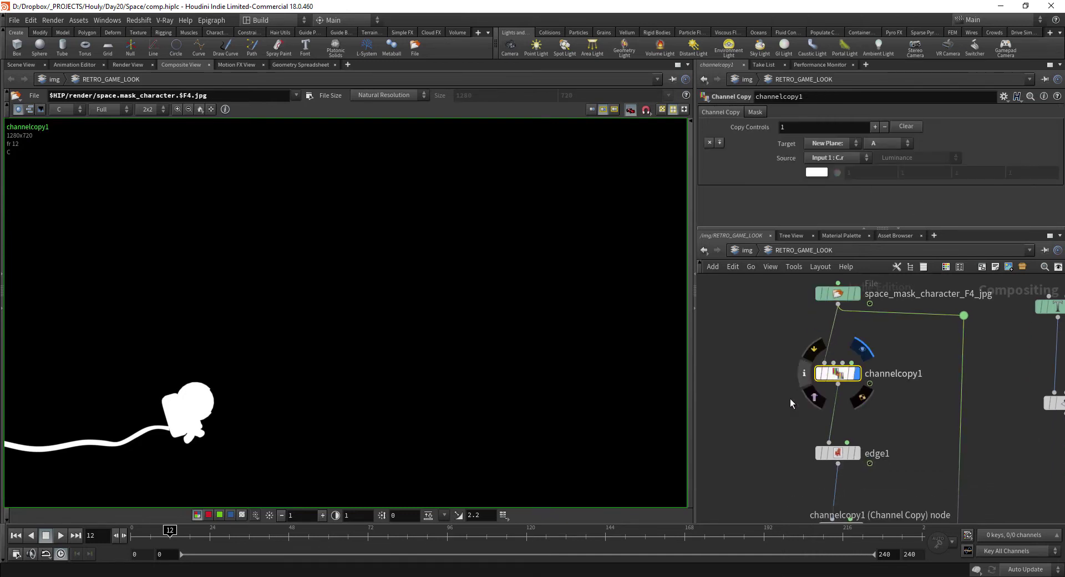
scroll(802, 389, down, 3)
click(847, 381)
key(r)
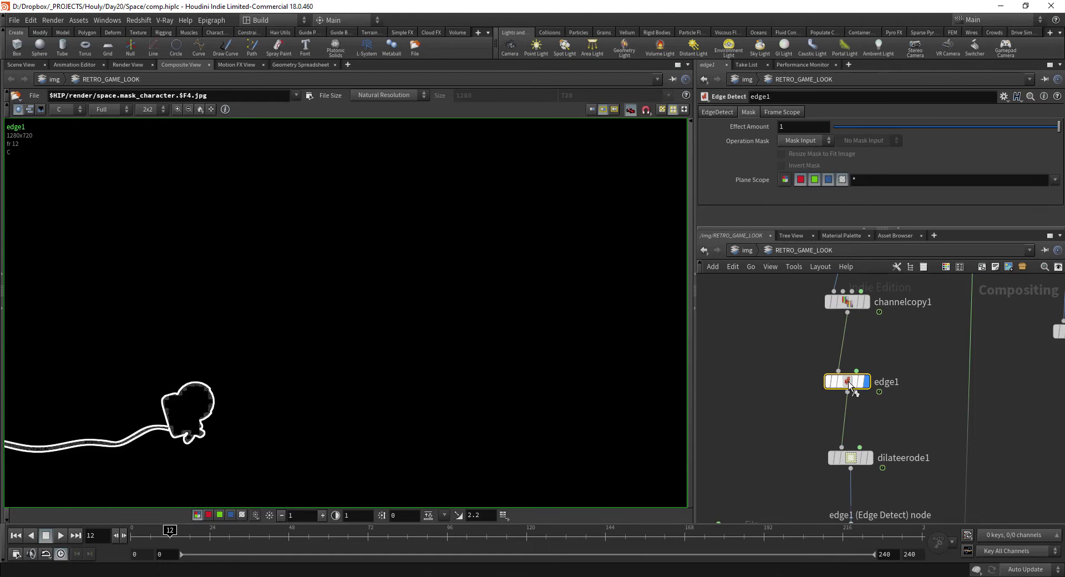
middle_drag(379, 402, 504, 358)
scroll(334, 355, up, 5)
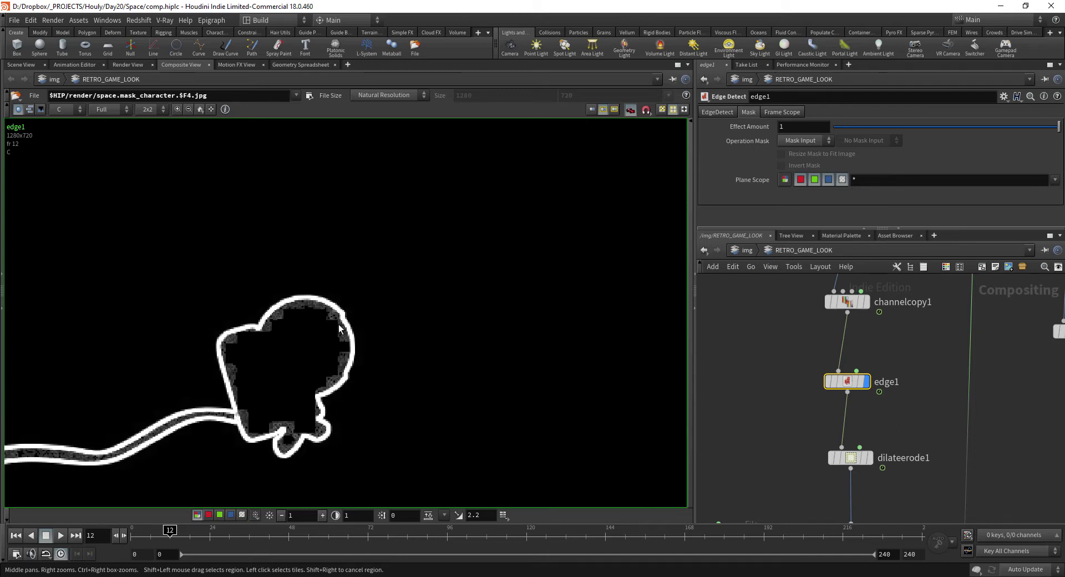
scroll(340, 325, down, 3)
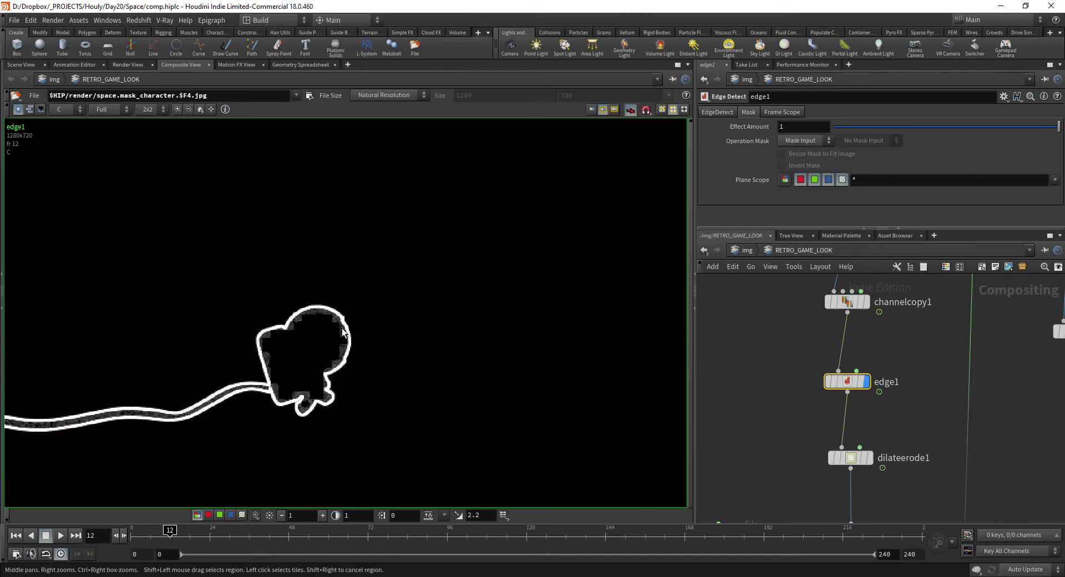
scroll(794, 426, down, 2)
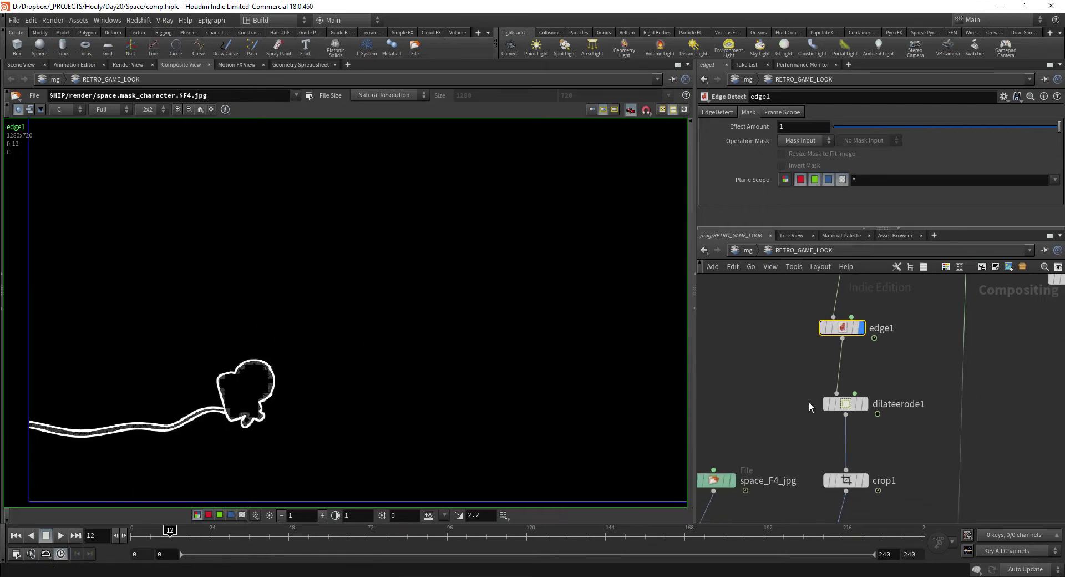
Display the dilateerode1 node's outline result and open the crop1 node's parameters.
click(842, 408)
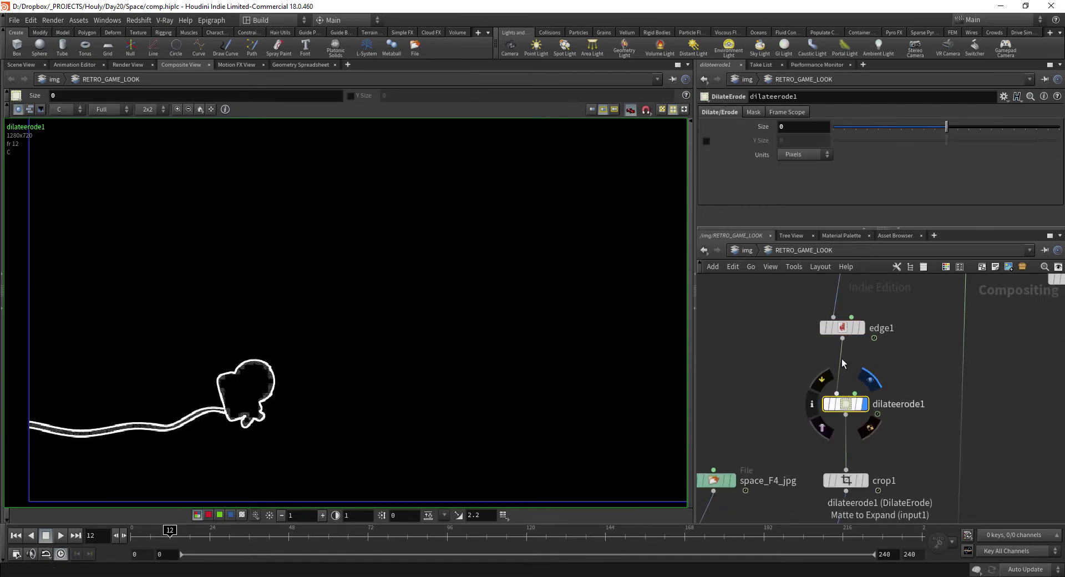
mouse_move(946, 127)
mouse_down()
mouse_move(924, 130)
mouse_move(959, 127)
mouse_move(931, 128)
mouse_move(955, 127)
mouse_move(946, 128)
mouse_up()
middle_drag(779, 438, 827, 368)
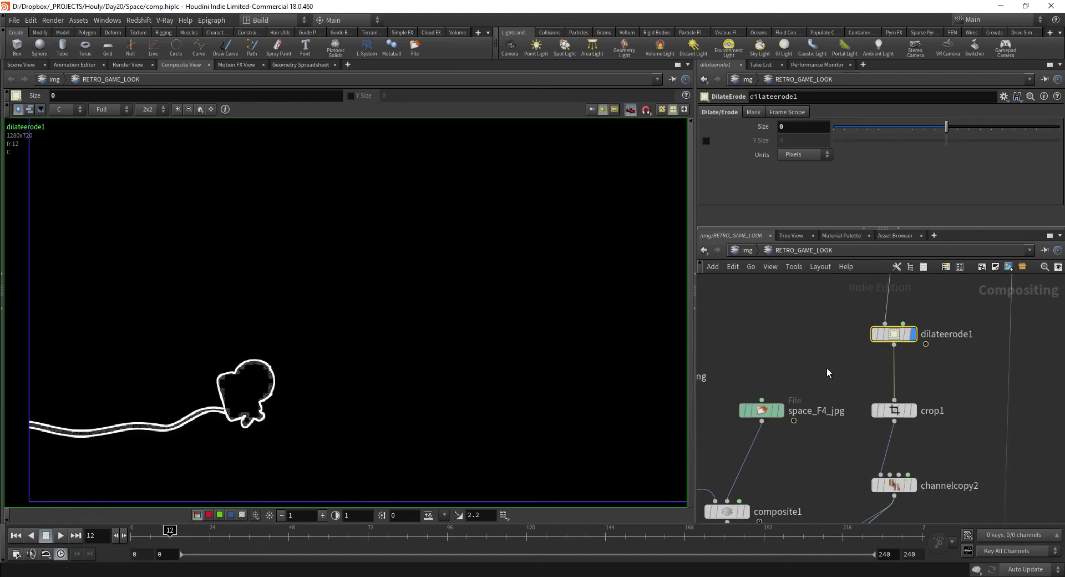
middle_drag(847, 455, 871, 438)
drag(875, 427, 920, 395)
scroll(528, 350, down, 2)
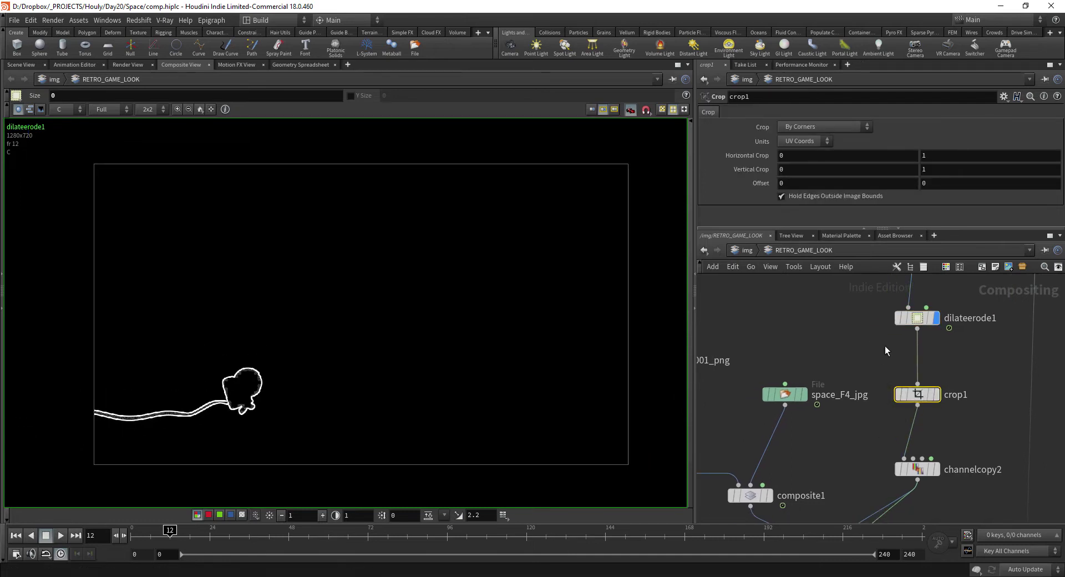
Try a Size of 3 pixels on dilateerode1 and display the thickened outline at crop1.
click(917, 317)
drag(947, 127, 981, 128)
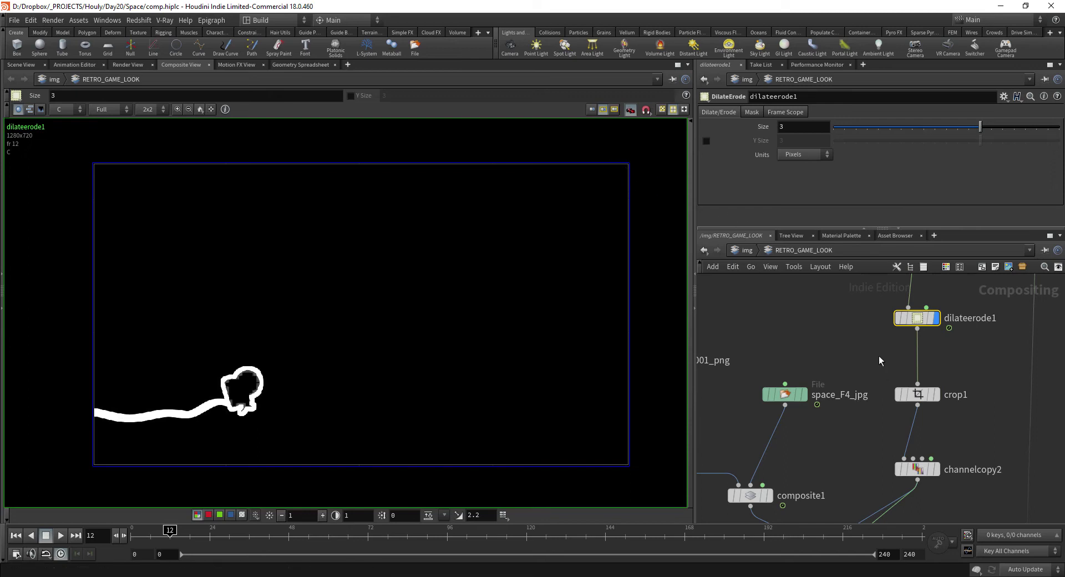
click(916, 394)
key(r)
click(913, 393)
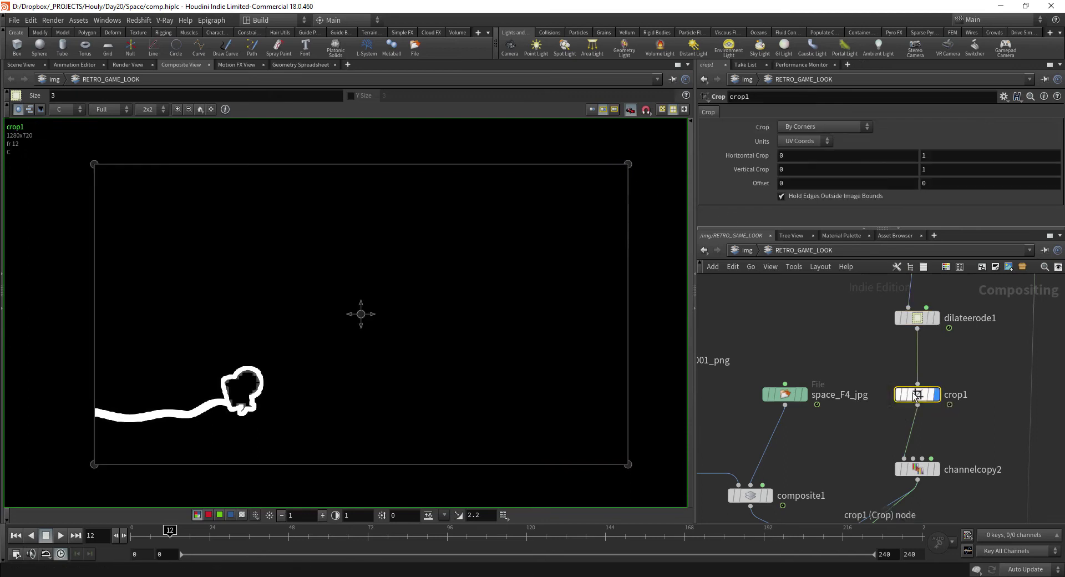
Undo the dilateerode1 Size change and the switch to crop1.
key(ctrl+z)
key(ctrl+z)
key(ctrl+z)
Display channelcopy2 to check its color settings, followed by multiply1 to view the outline applied to the scene.
middle_drag(867, 370, 869, 347)
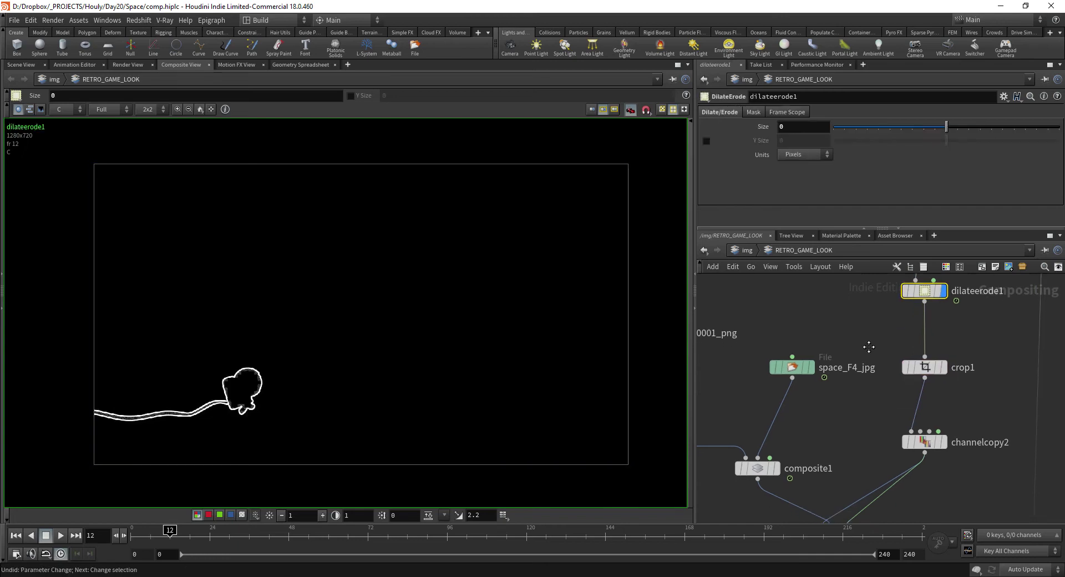
click(921, 367)
middle_drag(888, 418, 905, 358)
click(942, 383)
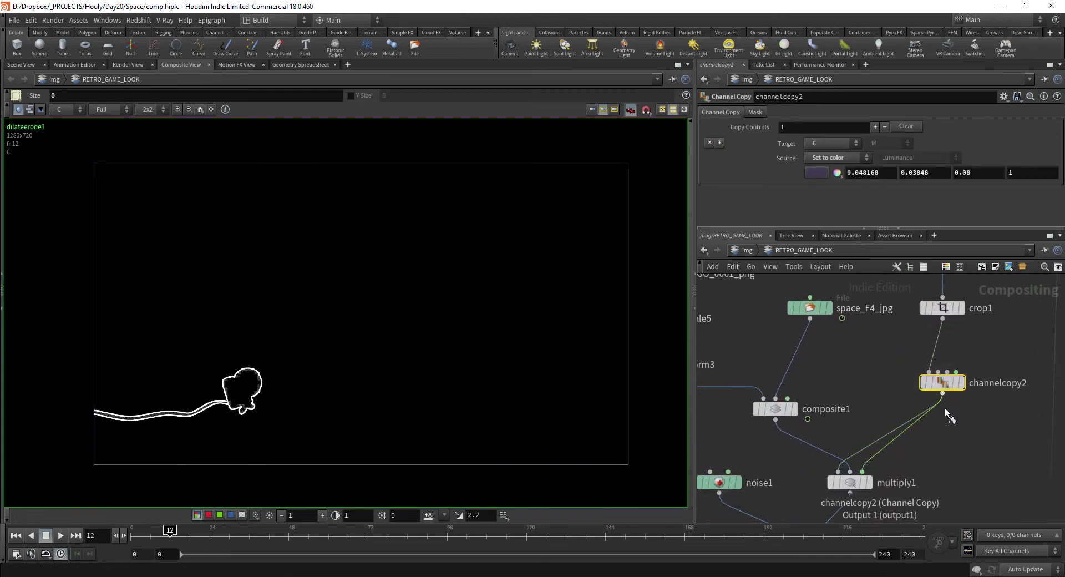
key(r)
middle_drag(946, 437, 946, 415)
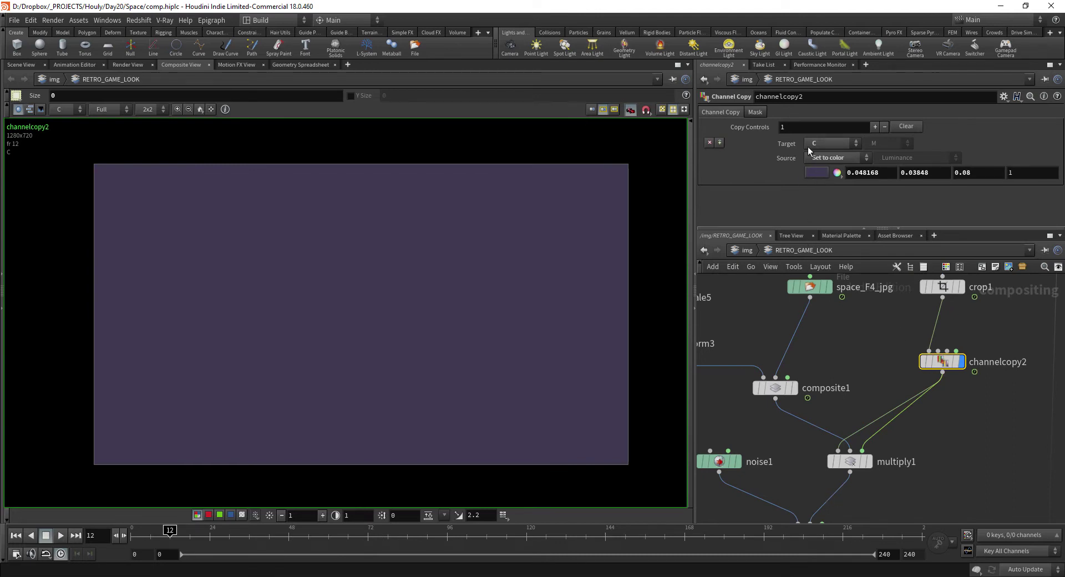
middle_drag(951, 473, 958, 453)
click(859, 441)
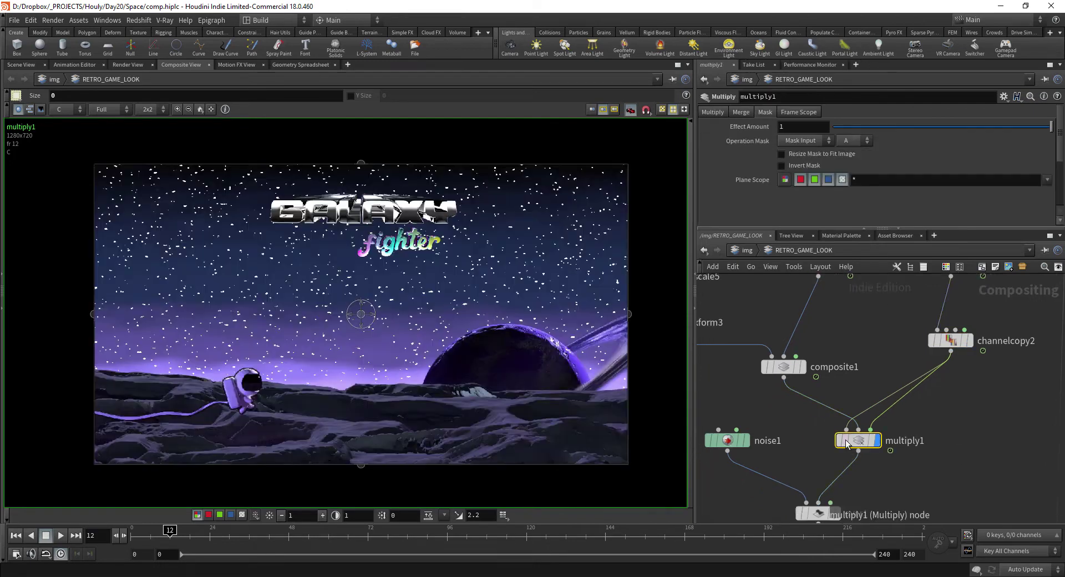
Compare the astronaut at composite1 and multiply1 up close to examine the added outline.
key(r)
middle_drag(285, 400, 367, 352)
scroll(353, 358, up, 7)
scroll(767, 346, down, 1)
click(778, 364)
key(r)
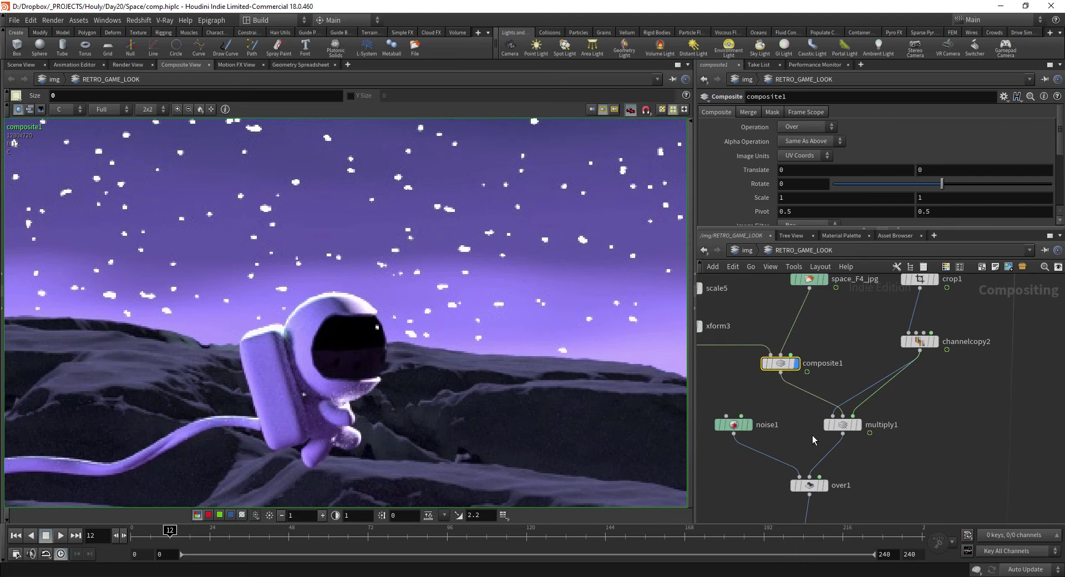
click(852, 420)
key(r)
Display noise1 to examine its noise pattern, then check over1 and multiply1.
scroll(423, 336, down, 5)
middle_drag(423, 336, 458, 339)
scroll(499, 353, down, 3)
middle_drag(820, 447, 866, 398)
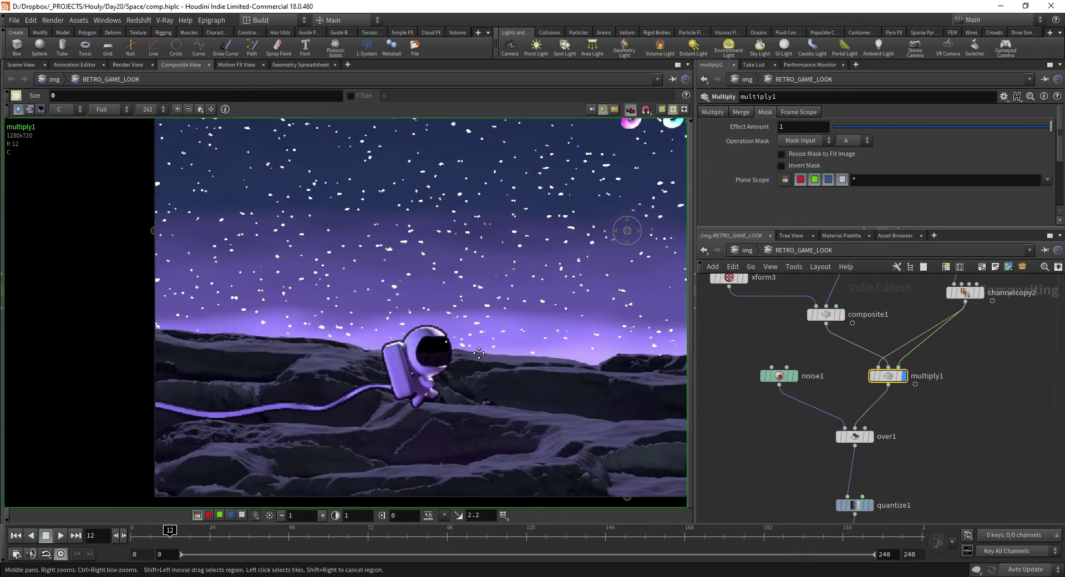
middle_drag(475, 354, 414, 368)
scroll(415, 368, up, 3)
click(795, 376)
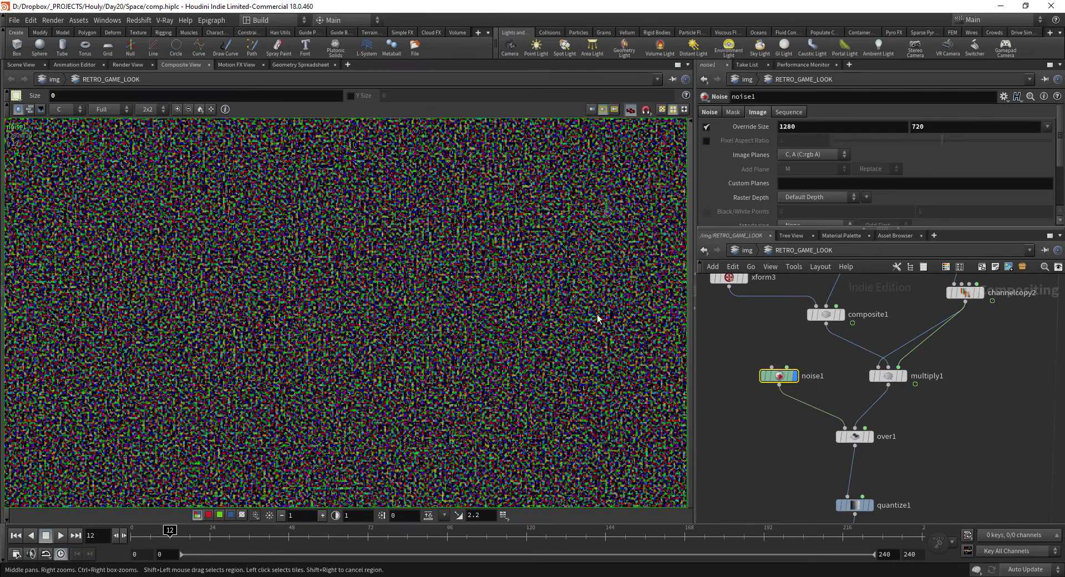
click(871, 437)
click(904, 376)
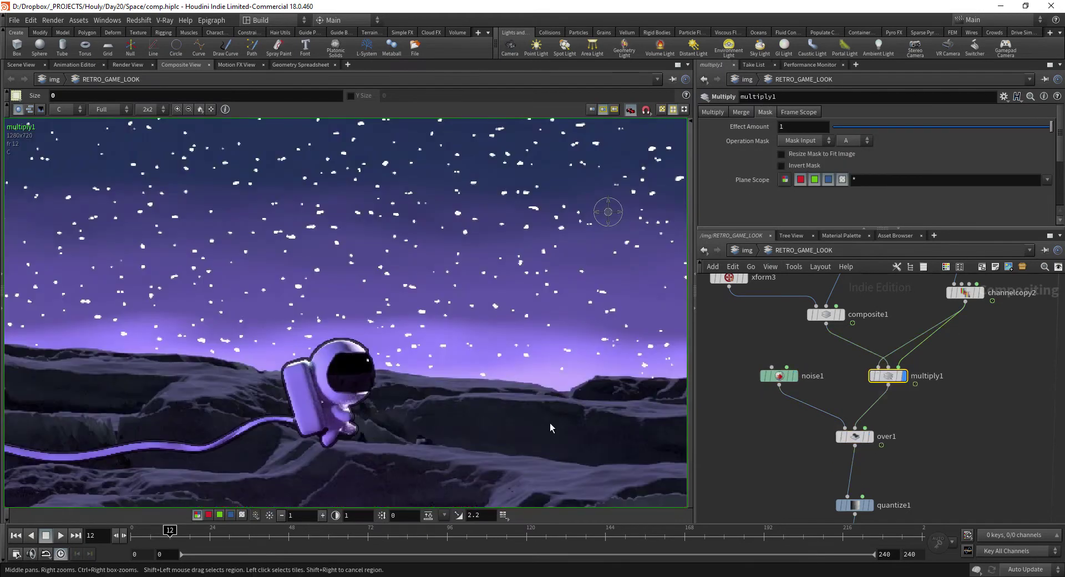
Compare over1 with multiply1 around the logo and sky to examine the effect of the noise overlay.
middle_drag(417, 405, 278, 370)
middle_drag(561, 327, 263, 366)
middle_drag(557, 305, 381, 473)
middle_drag(484, 350, 458, 445)
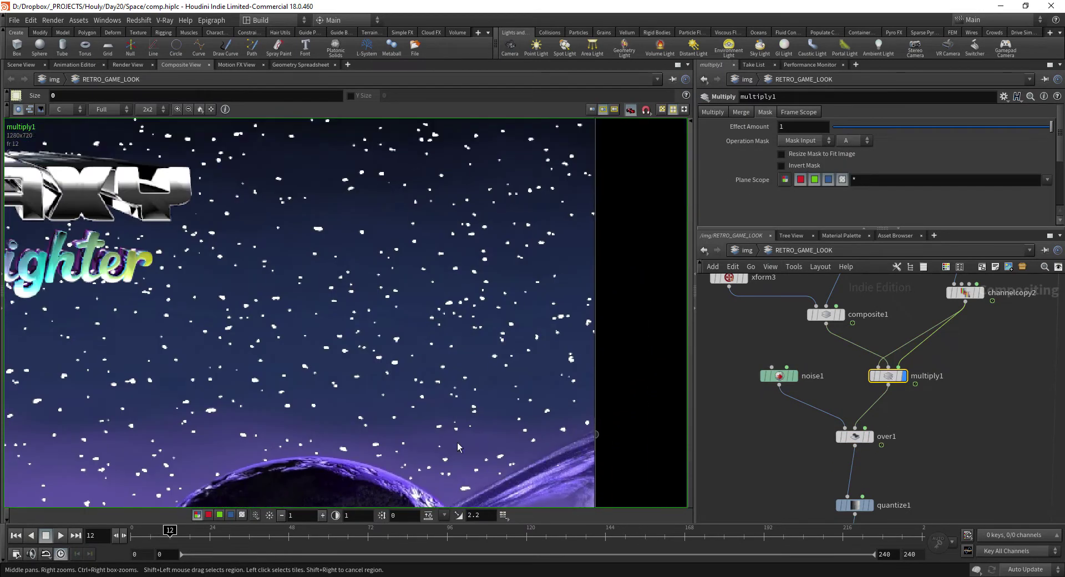
middle_drag(390, 281, 495, 442)
click(871, 435)
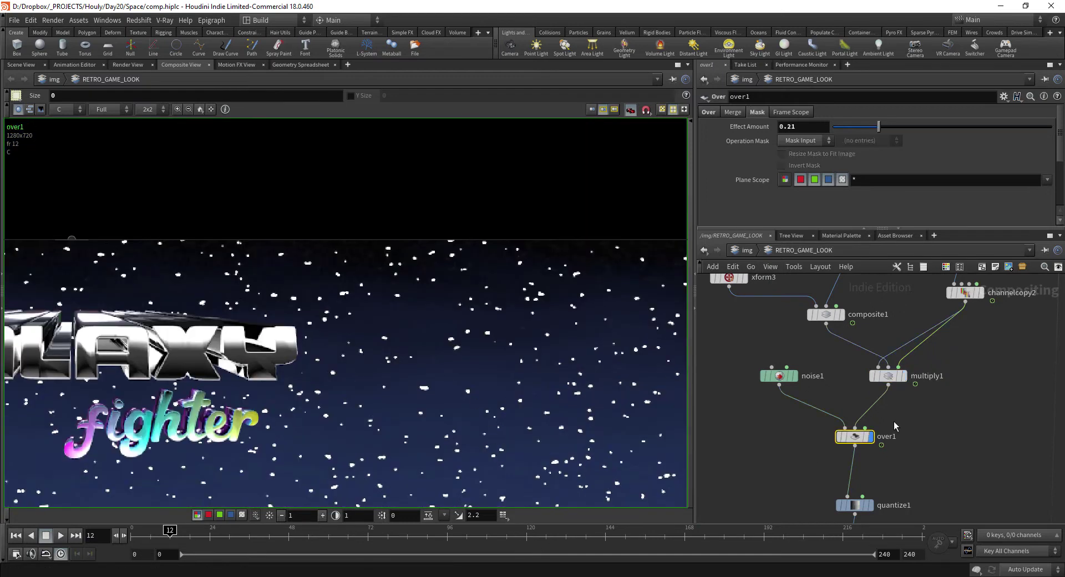
click(904, 376)
Display quantize1 and examine the color banding across the sky, planet and astronaut.
middle_drag(940, 451, 940, 322)
drag(821, 400, 877, 363)
middle_drag(442, 385, 516, 295)
scroll(514, 303, down, 1)
middle_drag(466, 341, 459, 271)
key(r)
scroll(439, 323, down, 3)
middle_drag(439, 323, 552, 278)
scroll(317, 312, up, 3)
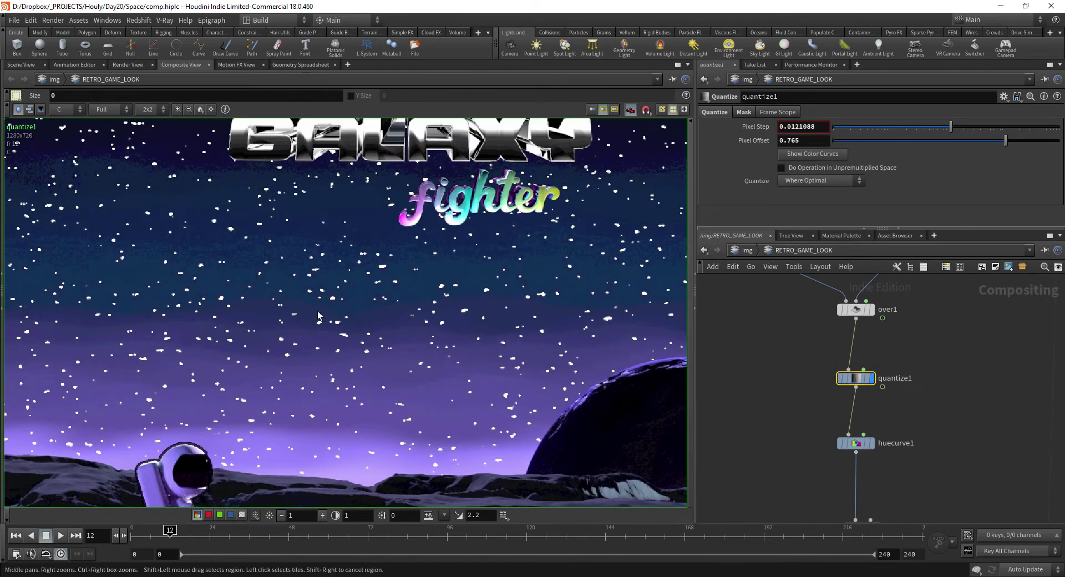
middle_drag(384, 336, 363, 318)
scroll(431, 319, down, 1)
scroll(431, 322, down, 1)
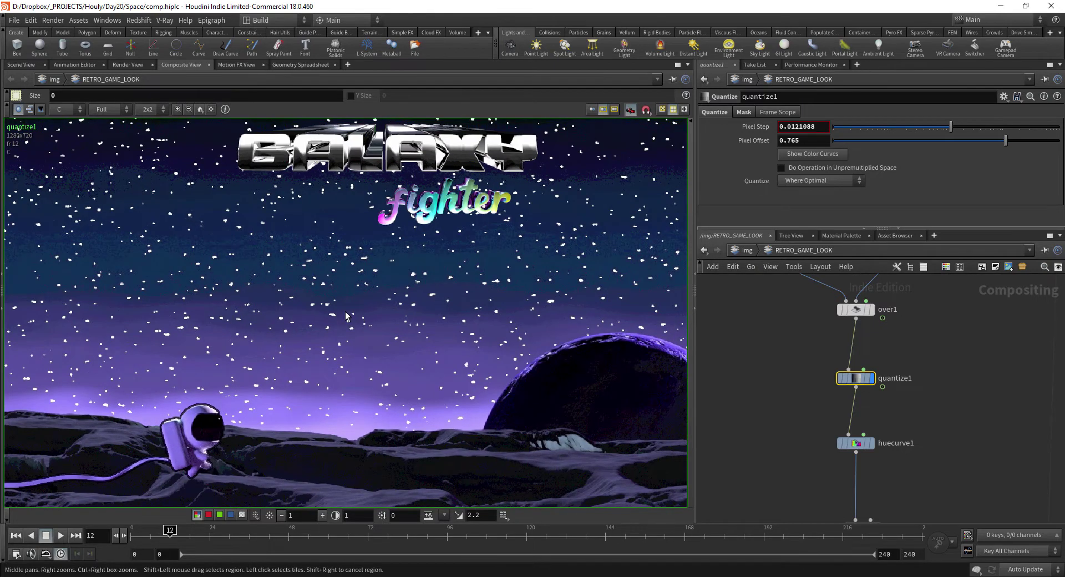
middle_drag(283, 311, 300, 255)
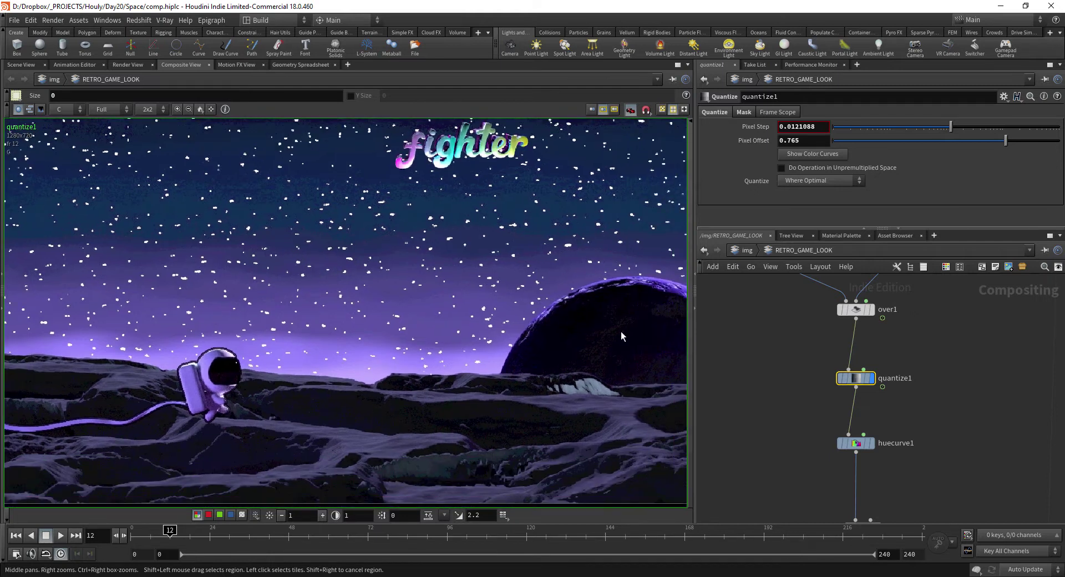
Try quantize1 Pixel Step values up to 0.245846, inspect the full frame, and undo the change.
middle_drag(817, 365, 808, 373)
drag(811, 399, 840, 382)
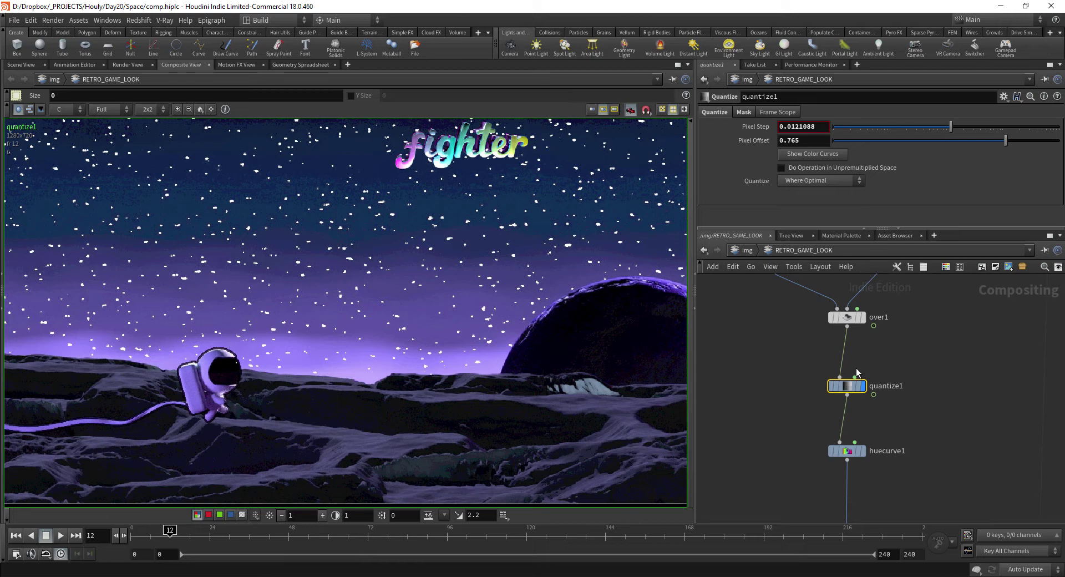
drag(951, 128, 943, 130)
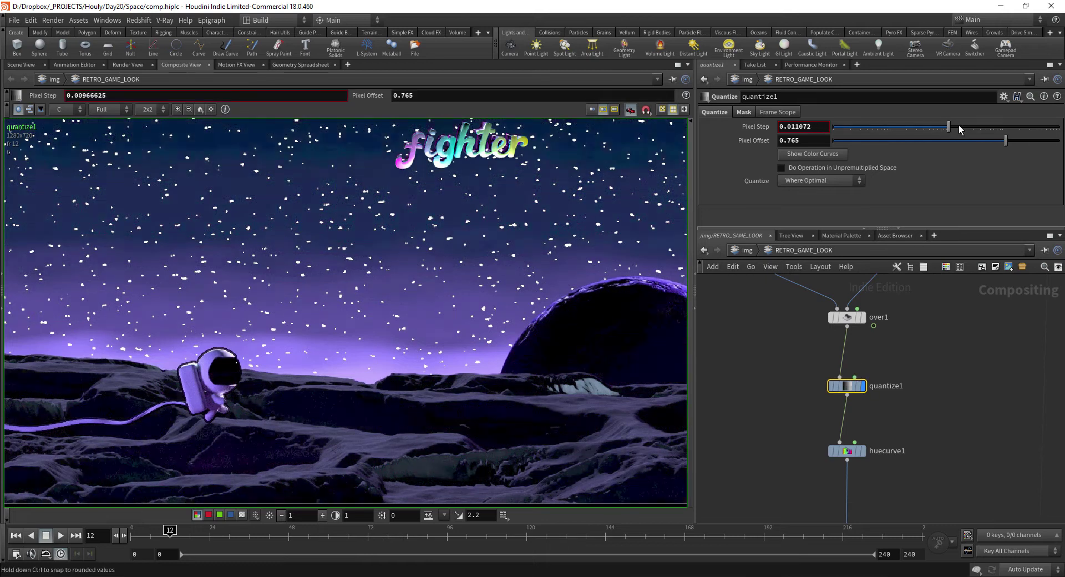
drag(962, 126, 1025, 131)
scroll(485, 273, down, 5)
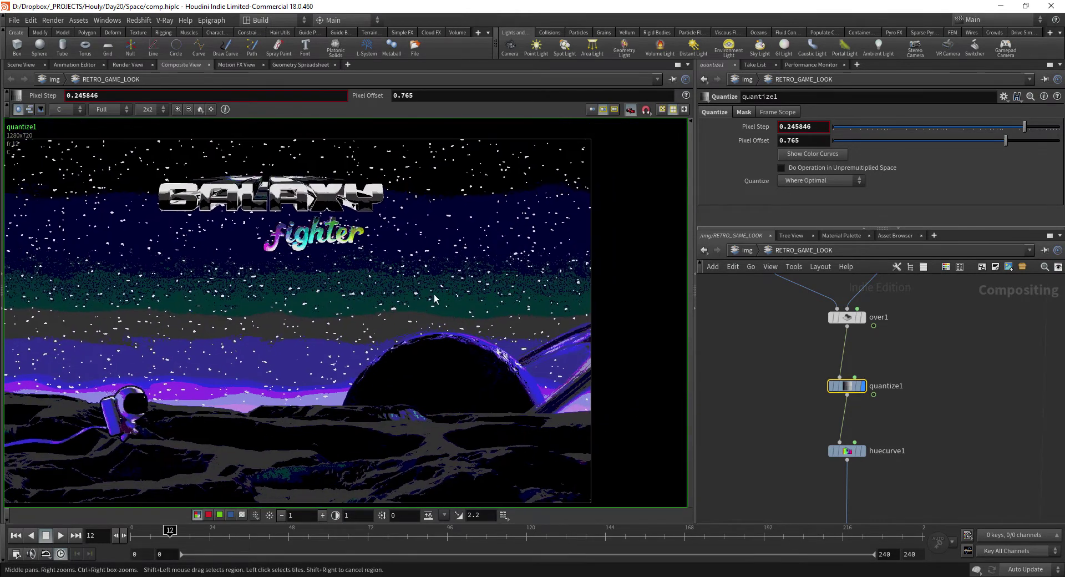
middle_drag(428, 300, 520, 270)
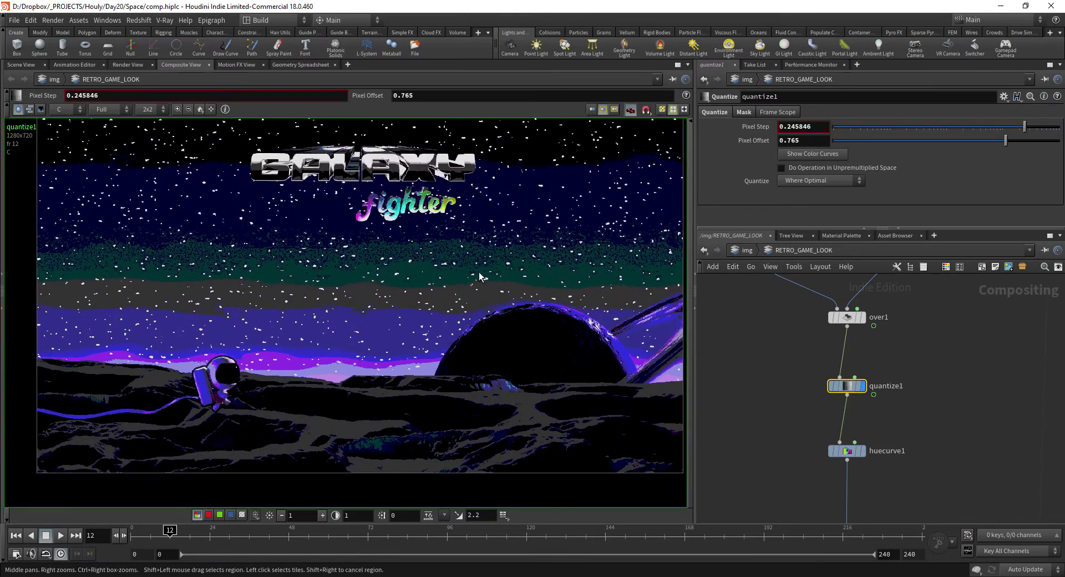
key(ctrl+z)
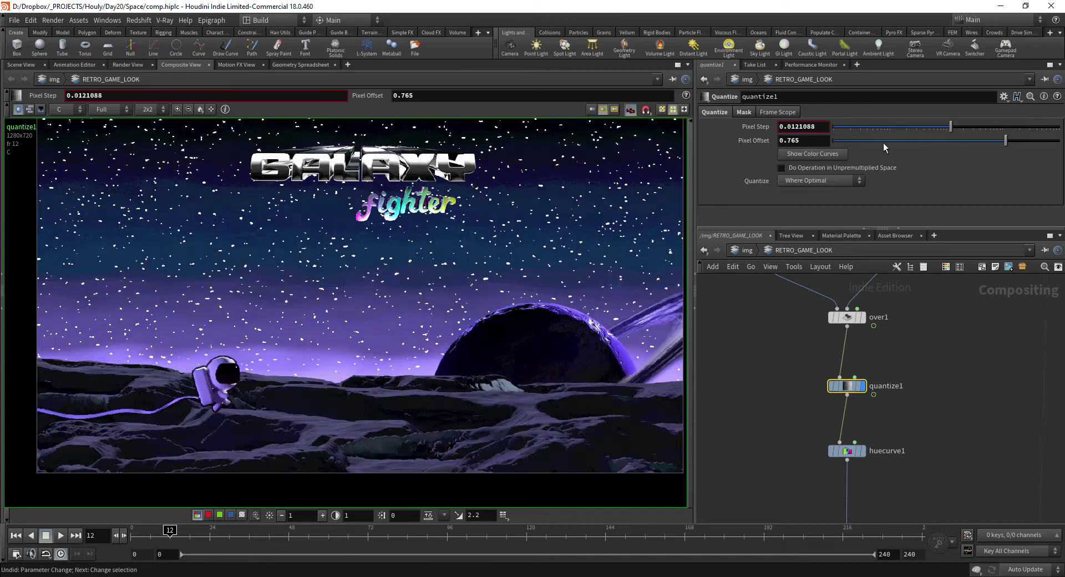
Display the huecurve1 node's result and open its Adjust Saturation parameters.
scroll(803, 336, up, 3)
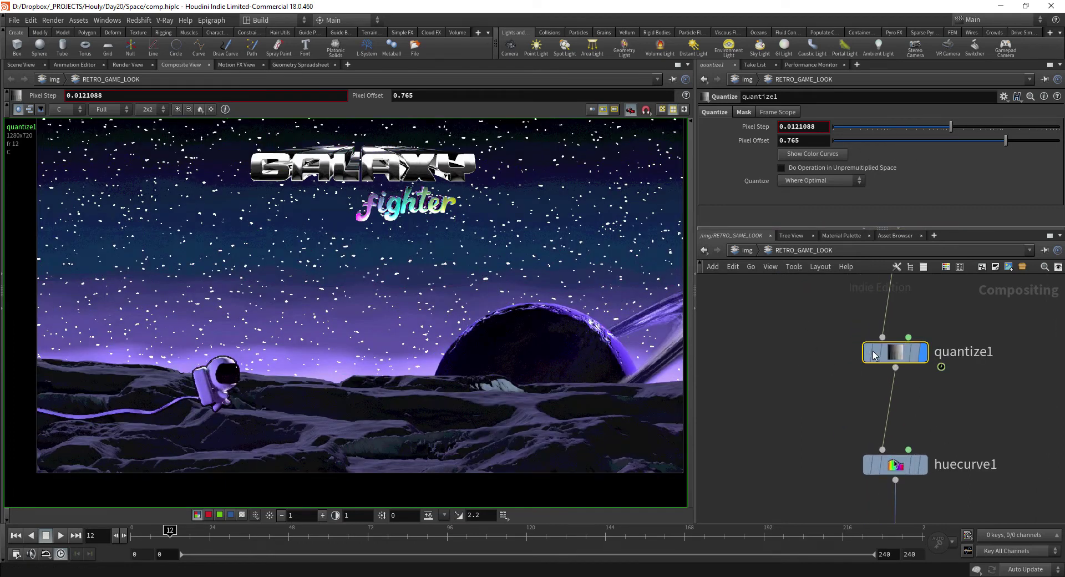
drag(891, 356, 886, 355)
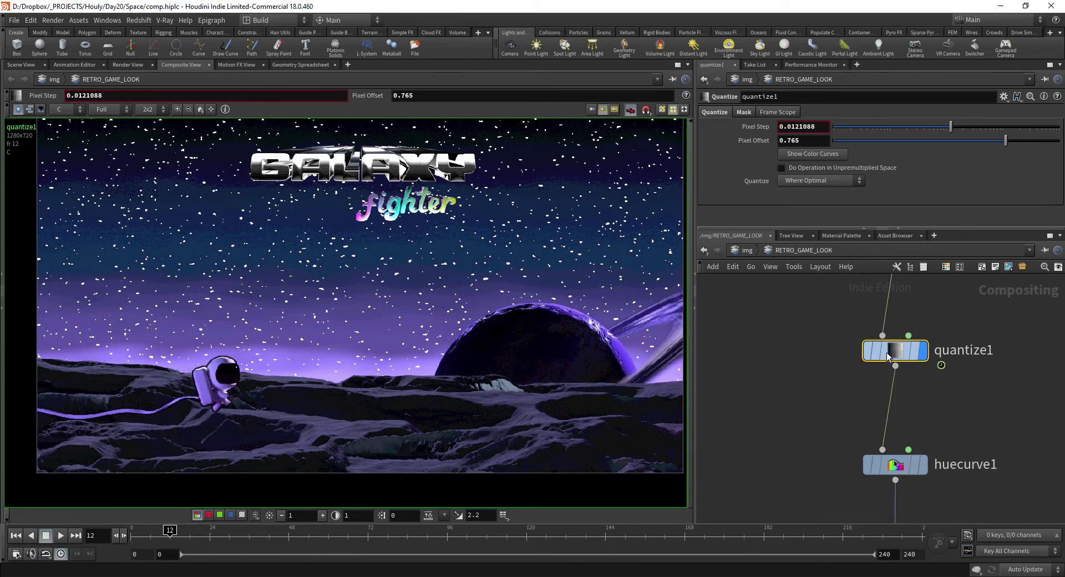
mouse_move(888, 356)
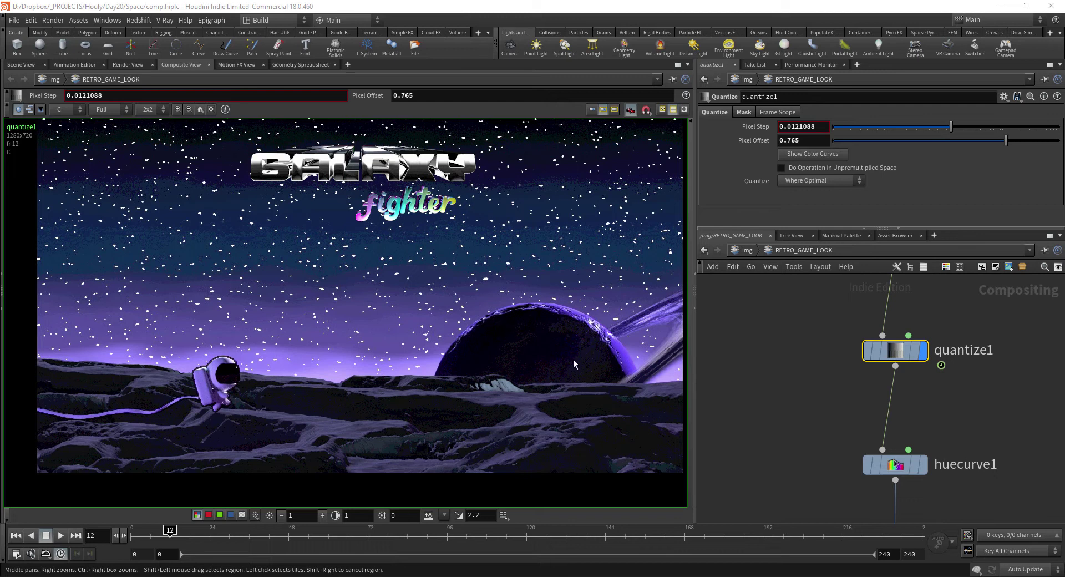
middle_drag(785, 412, 808, 398)
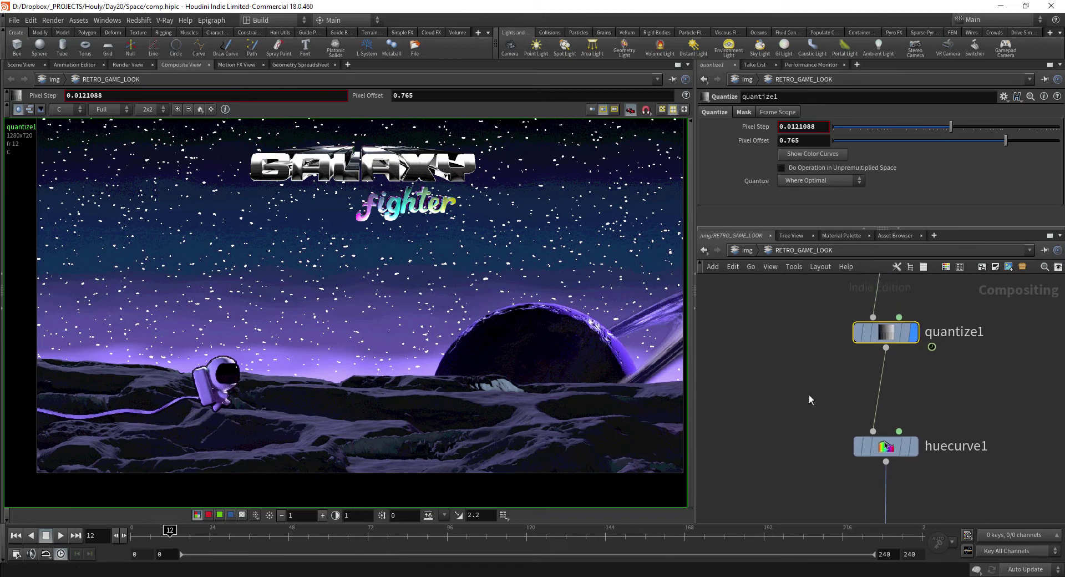
drag(821, 374, 937, 299)
middle_drag(811, 414, 802, 334)
click(881, 366)
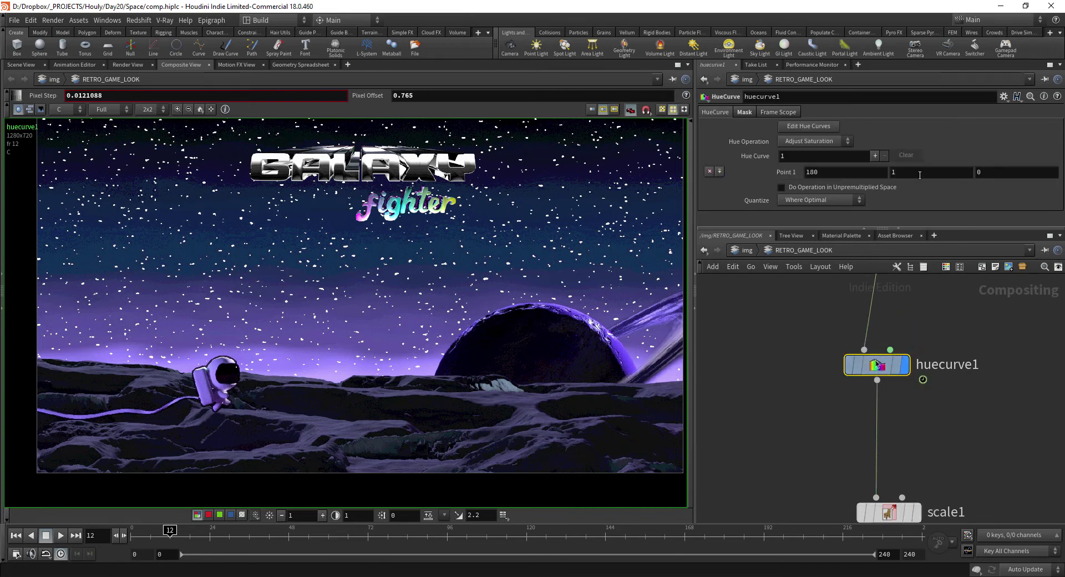
Try a value of 2.8 for Point 1 of huecurve1's saturation curve and undo the change.
mouse_move(900, 169)
middle_down()
mouse_move(848, 176)
mouse_move(900, 168)
mouse_move(902, 187)
middle_up()
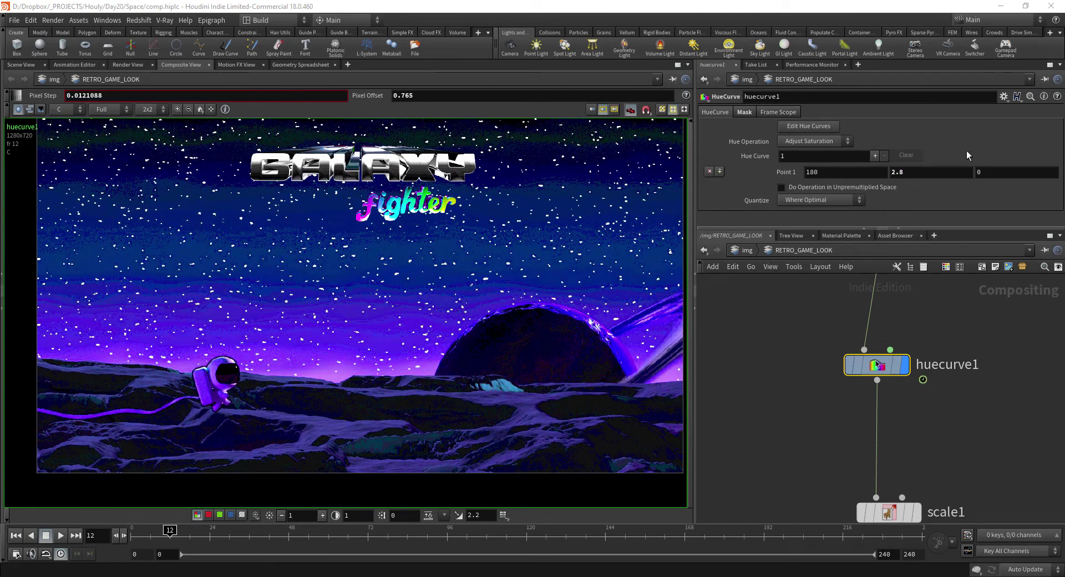
key(ctrl+z)
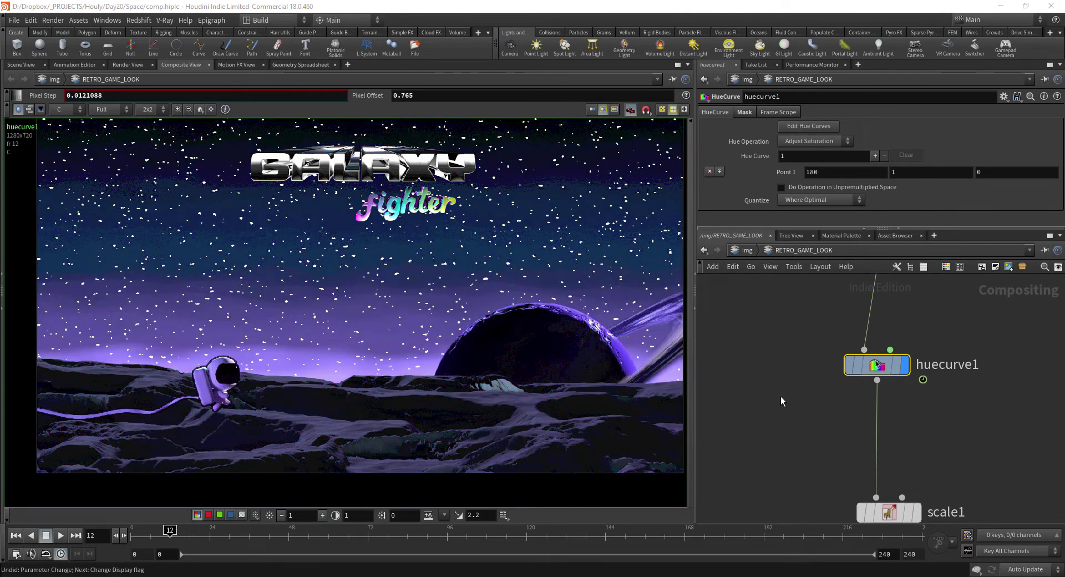
Display scale1 followed by scale3 to view the downscaled and re-enlarged image.
middle_drag(797, 401, 790, 324)
scroll(793, 351, down, 3)
middle_drag(797, 369, 798, 358)
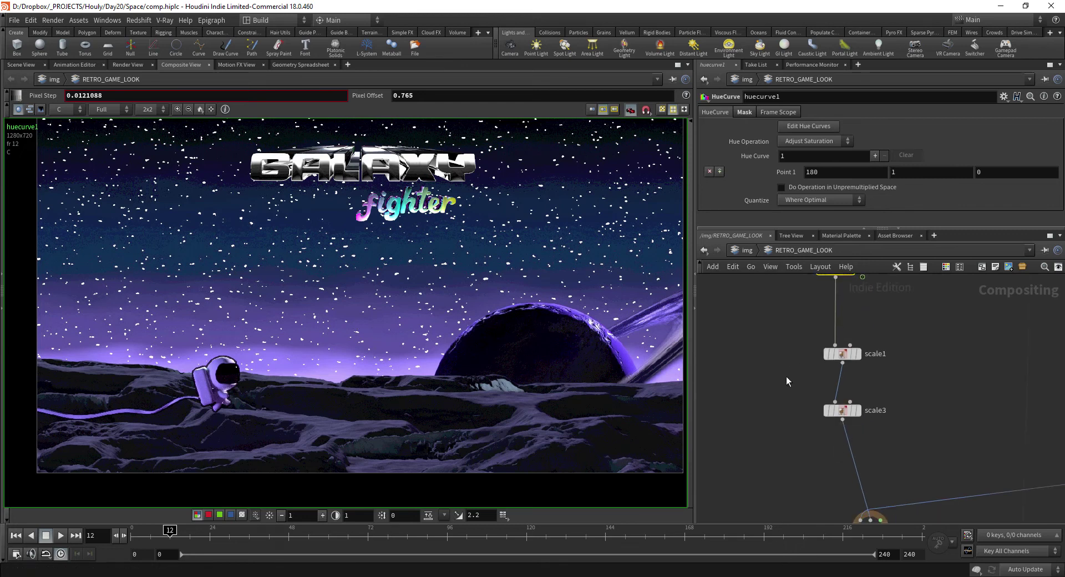
click(857, 353)
drag(865, 401, 866, 398)
click(858, 410)
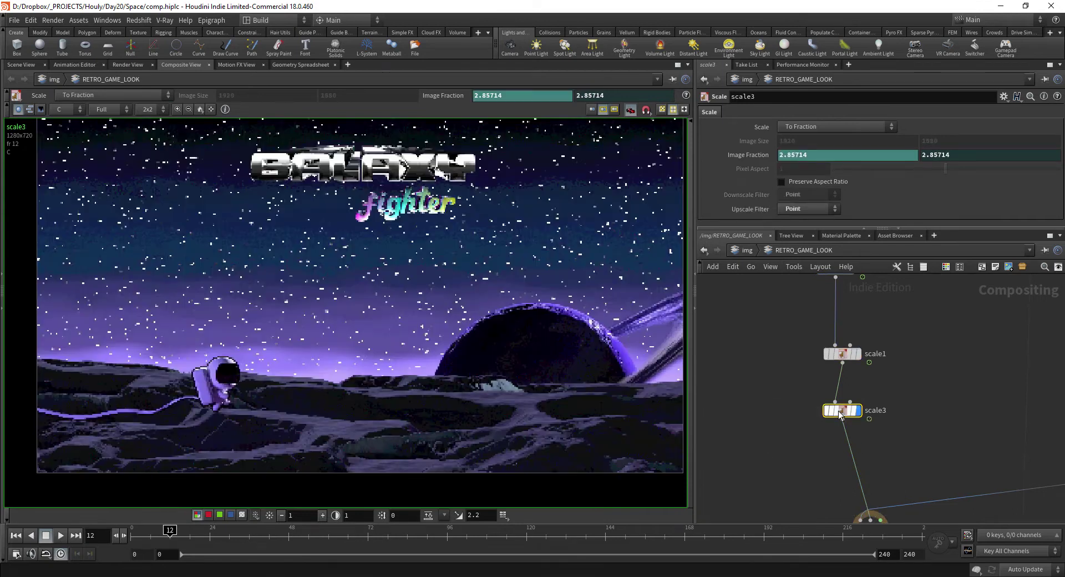
Switch the display between huecurve1 and scale3 to compare the image before and after pixelation.
middle_drag(810, 299, 814, 358)
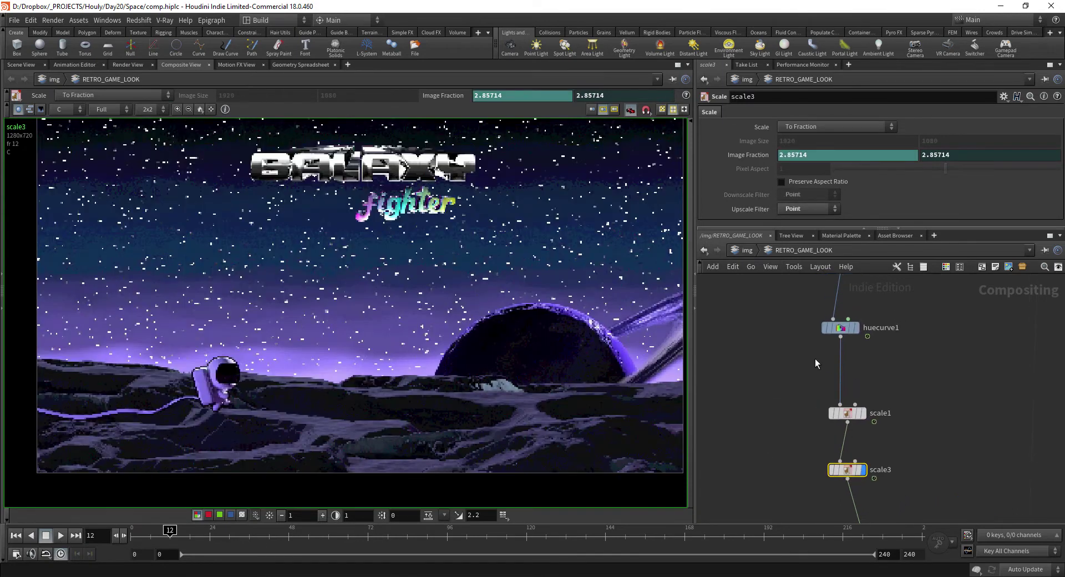
drag(853, 315, 857, 314)
click(857, 327)
drag(799, 482, 885, 442)
click(864, 470)
click(841, 327)
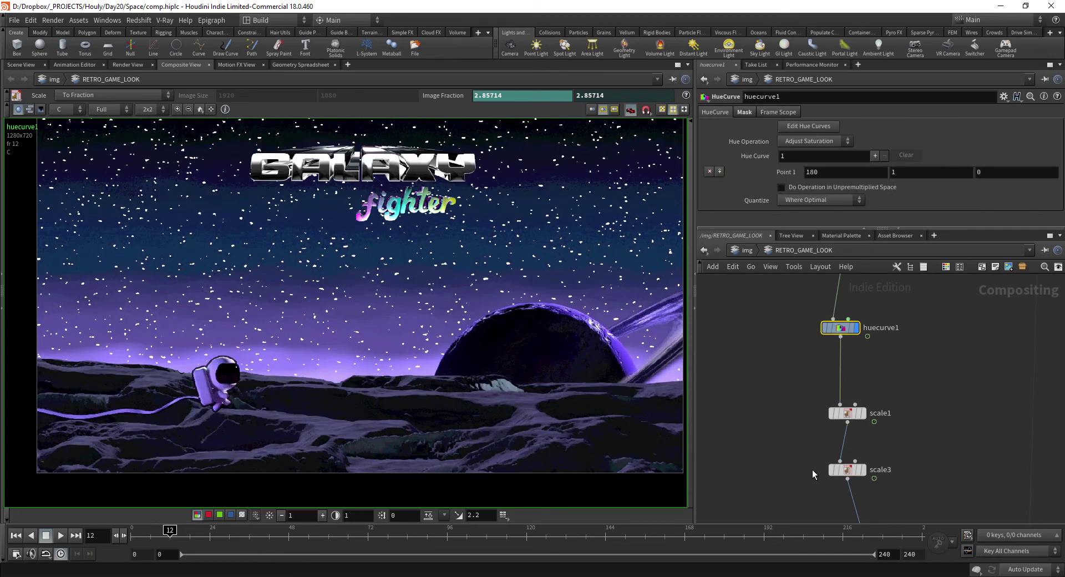
click(841, 470)
click(848, 327)
Display scale3, select both scale1 and scale3 to check the Upscale Filter, and examine the pixelated astronaut up close.
drag(803, 489, 891, 451)
drag(808, 387, 881, 489)
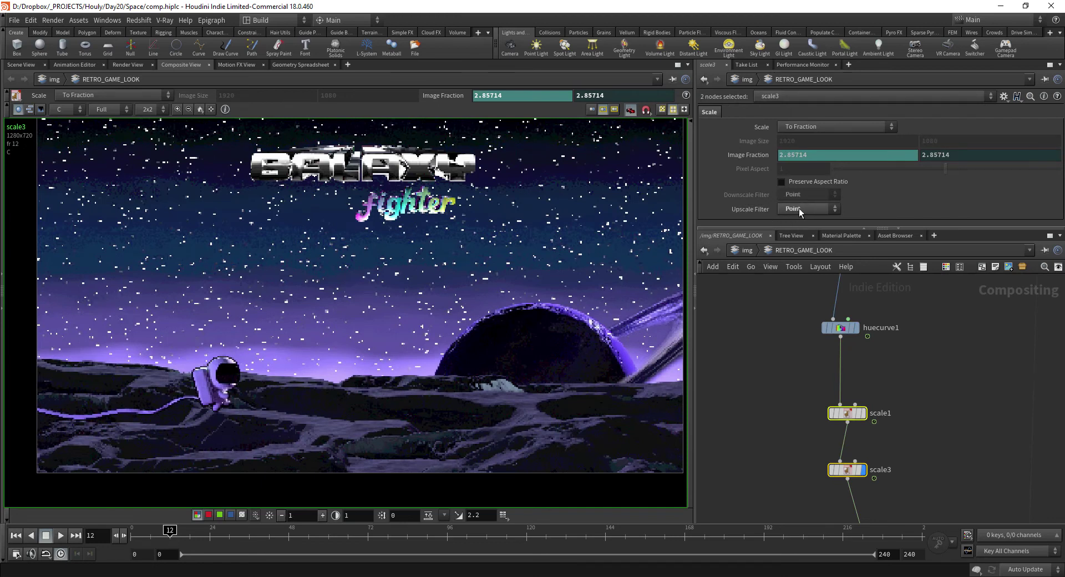
scroll(229, 374, up, 5)
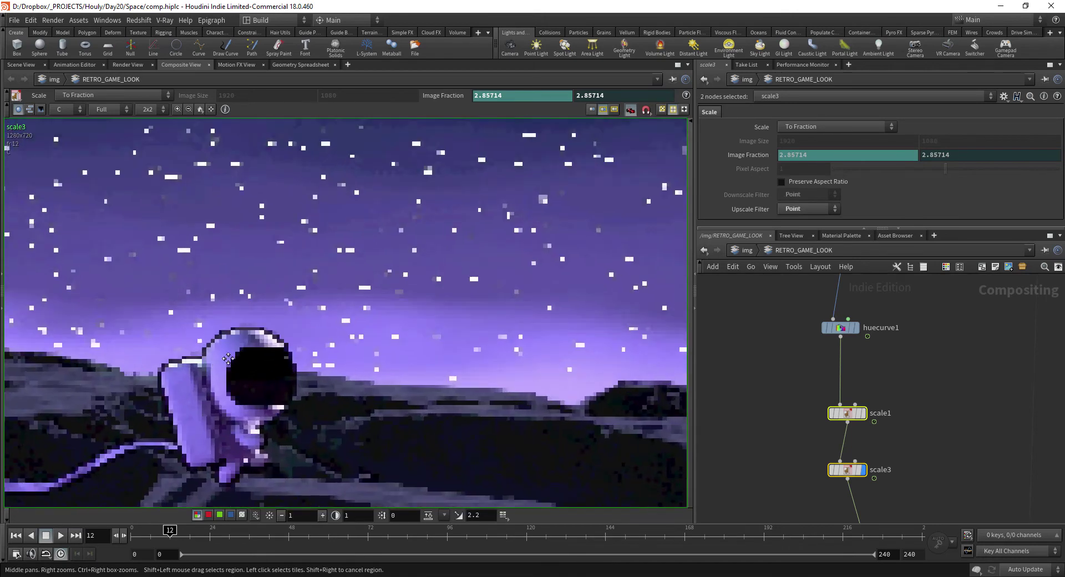
middle_drag(236, 358, 257, 353)
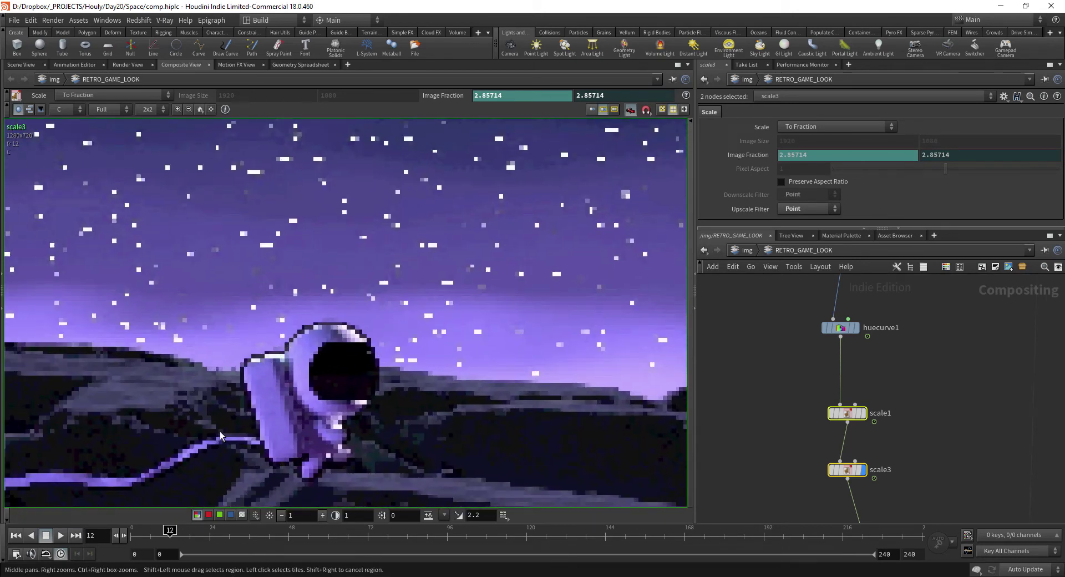
scroll(544, 411, down, 6)
middle_drag(544, 408, 296, 391)
middle_drag(512, 386, 532, 397)
Display over4 with its PRESS START overlay and scrub the timeline to frame 30.
middle_drag(738, 423, 725, 368)
middle_drag(786, 475, 756, 378)
scroll(865, 415, down, 8)
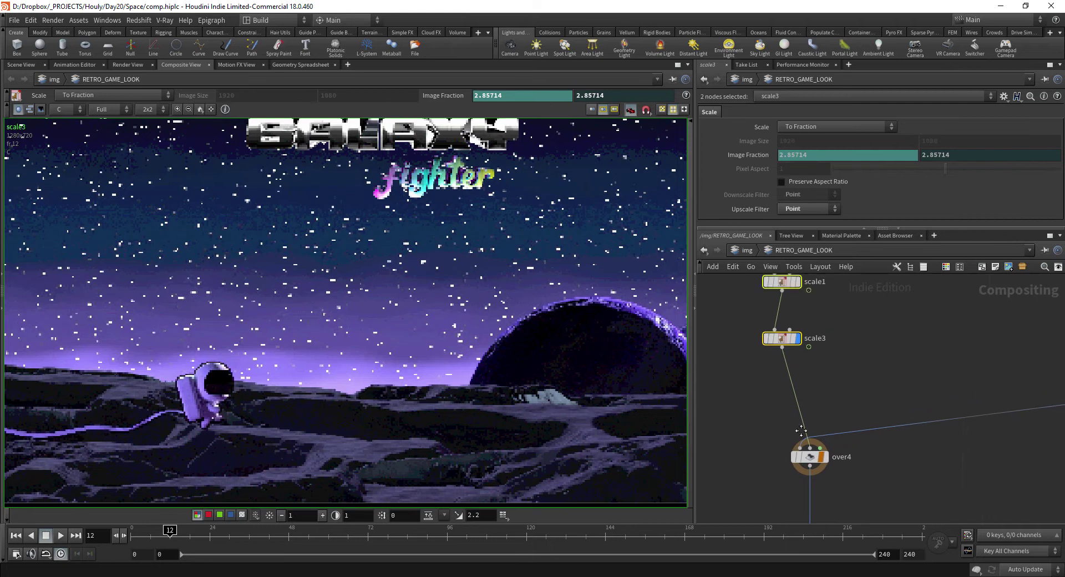
middle_drag(831, 439, 810, 518)
middle_drag(837, 468, 881, 345)
scroll(815, 425, up, 8)
drag(772, 408, 851, 370)
click(835, 385)
middle_drag(558, 338, 534, 336)
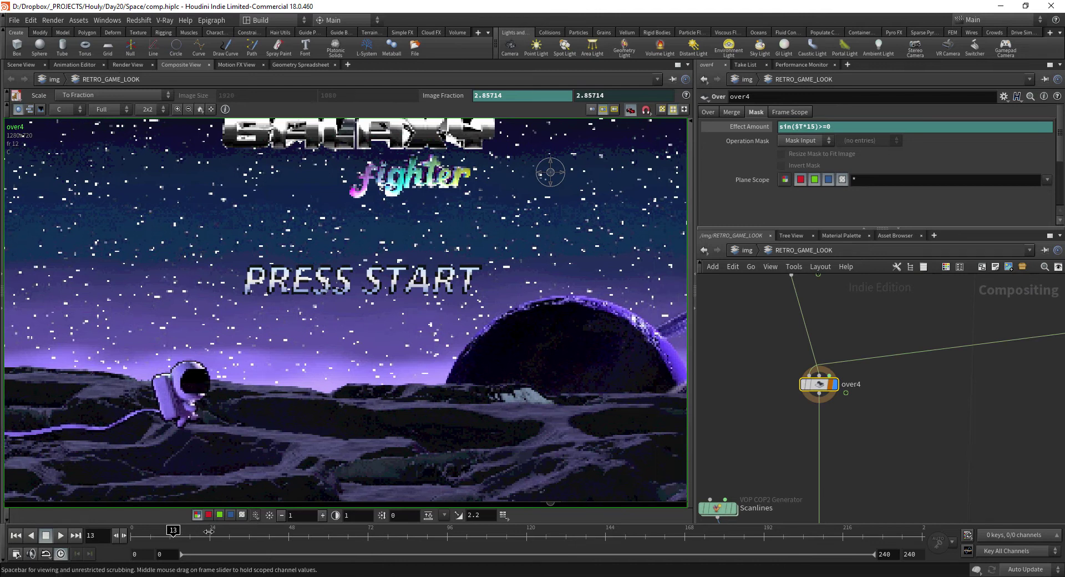
drag(210, 532, 231, 534)
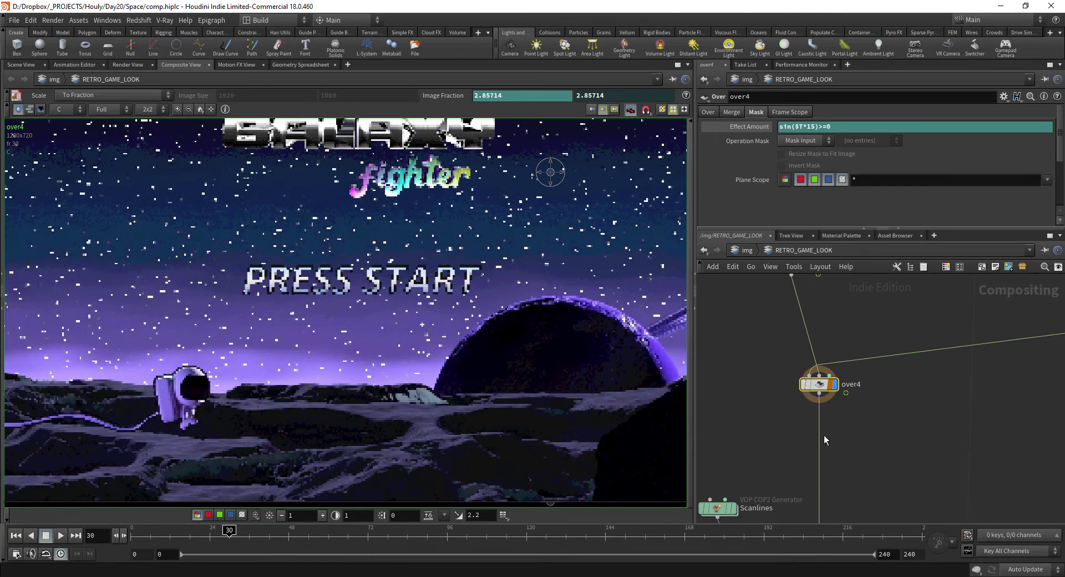
Display the font1 node that generates the PRESS START text and check its font settings.
middle_drag(956, 372, 840, 497)
scroll(882, 389, down, 4)
middle_drag(909, 332, 849, 444)
middle_drag(860, 330, 823, 472)
middle_drag(823, 329, 813, 358)
click(818, 323)
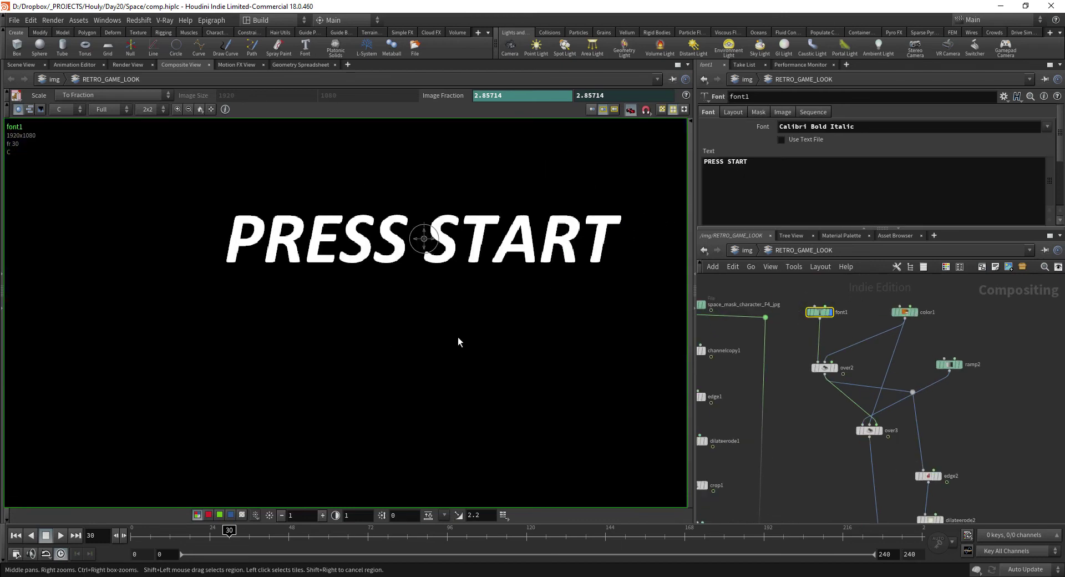
scroll(830, 337, up, 3)
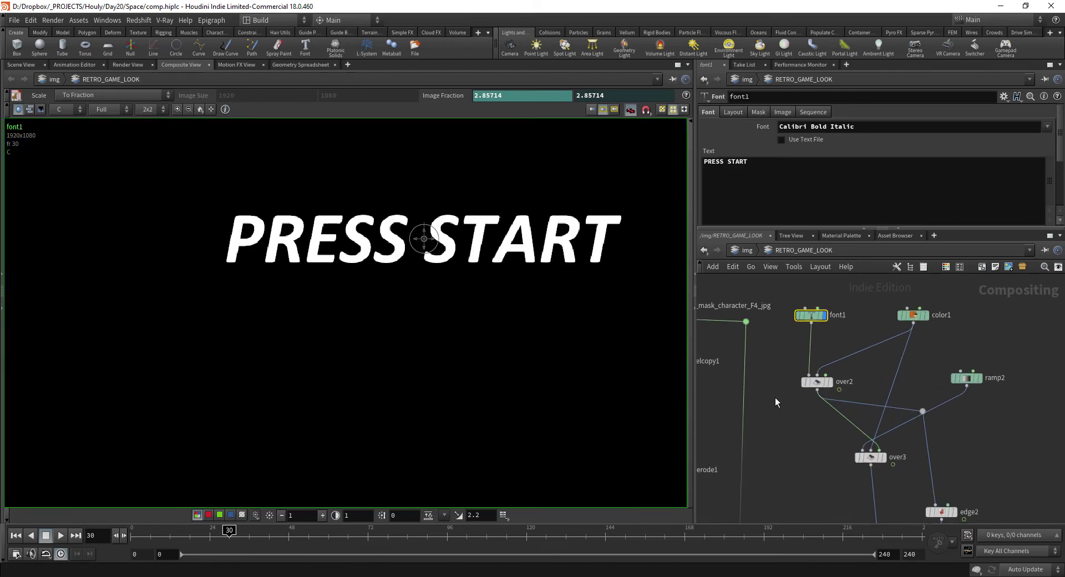
Display over2 and inspect the color1 color values and the over2 mask's Effect Amount expression.
click(817, 382)
click(913, 315)
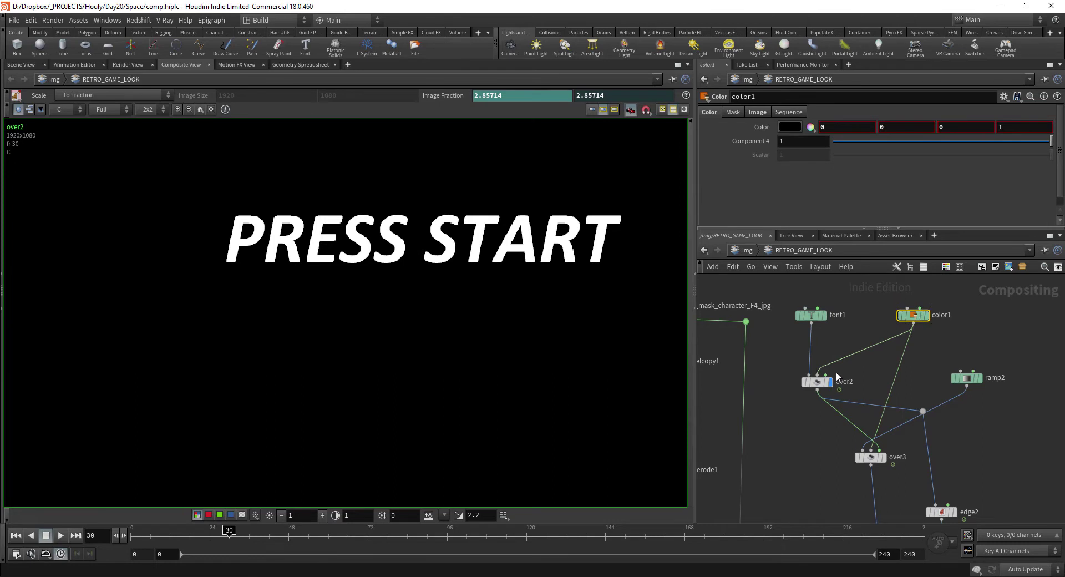
click(811, 382)
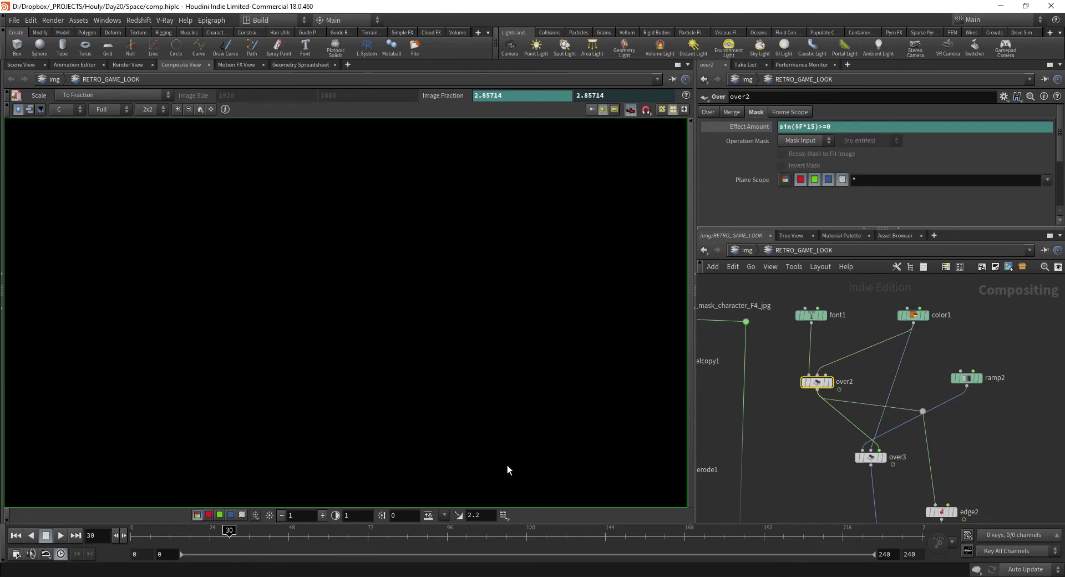
Display over2 and scrub the timeline to frame 99 to check the blinking of the font1 PRESS START text.
drag(281, 530, 400, 528)
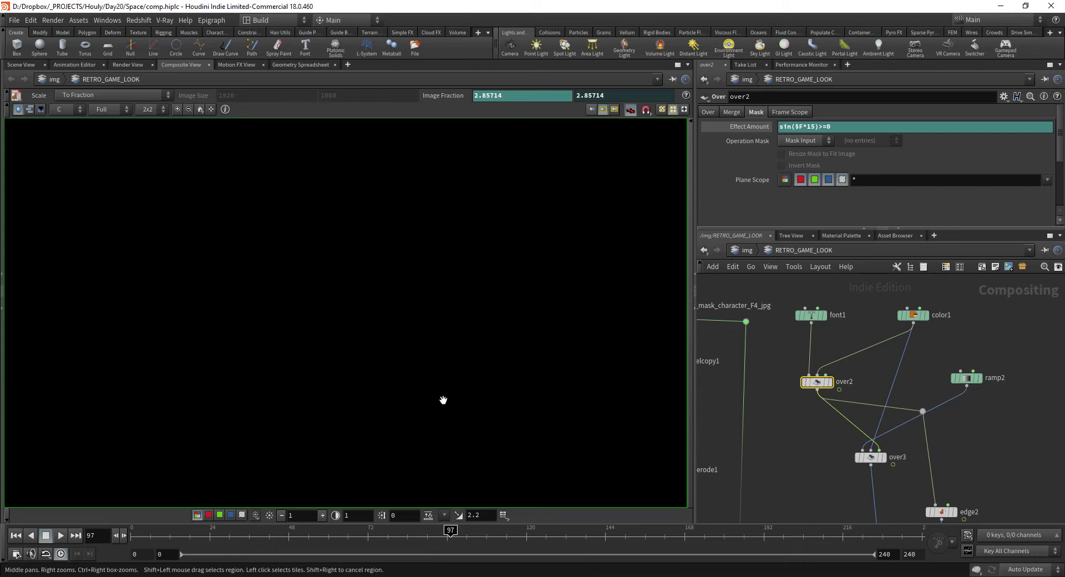
click(812, 315)
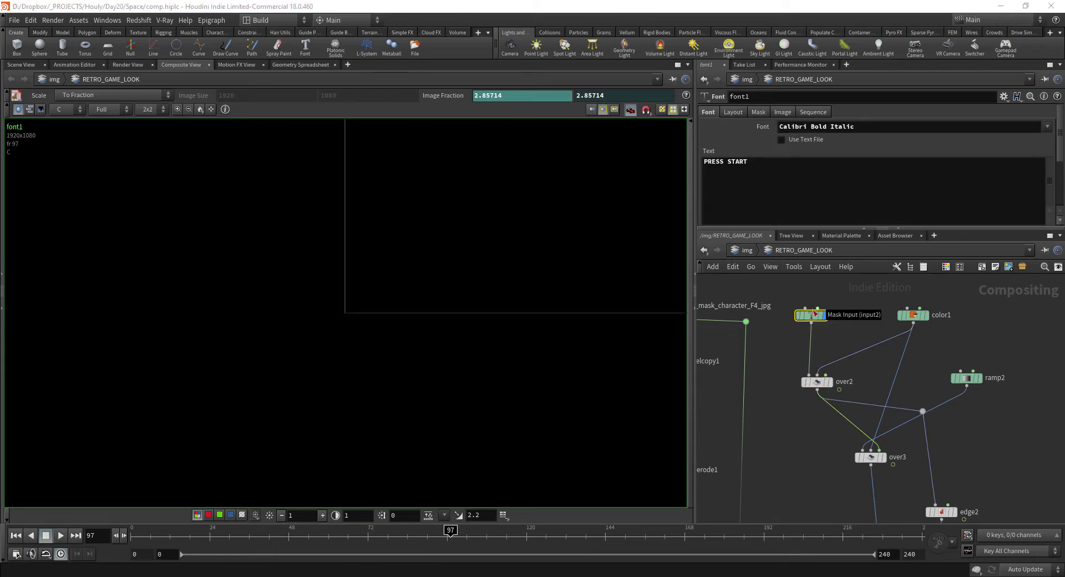
click(824, 382)
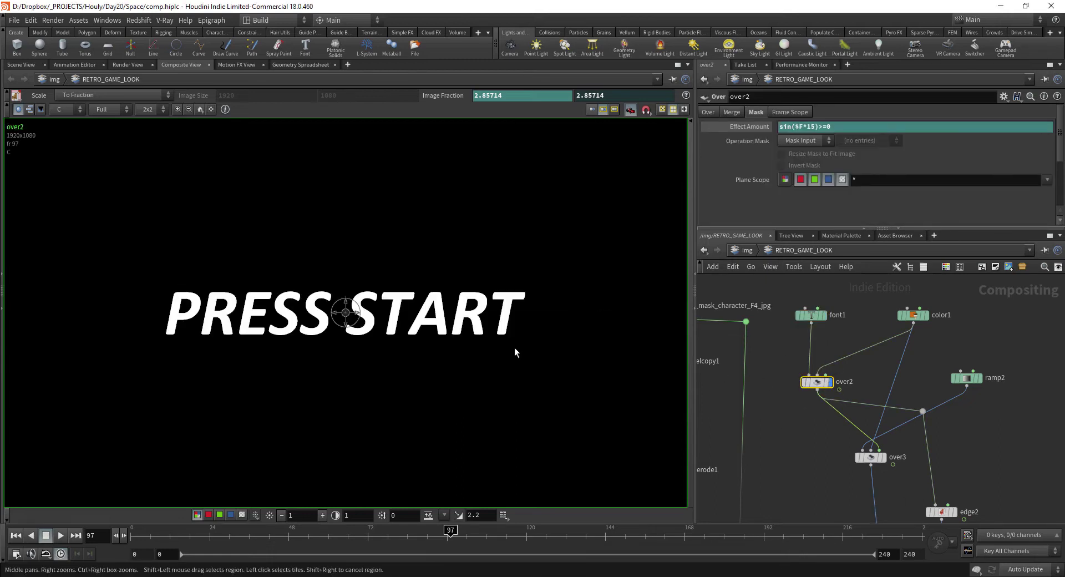
drag(255, 531, 456, 531)
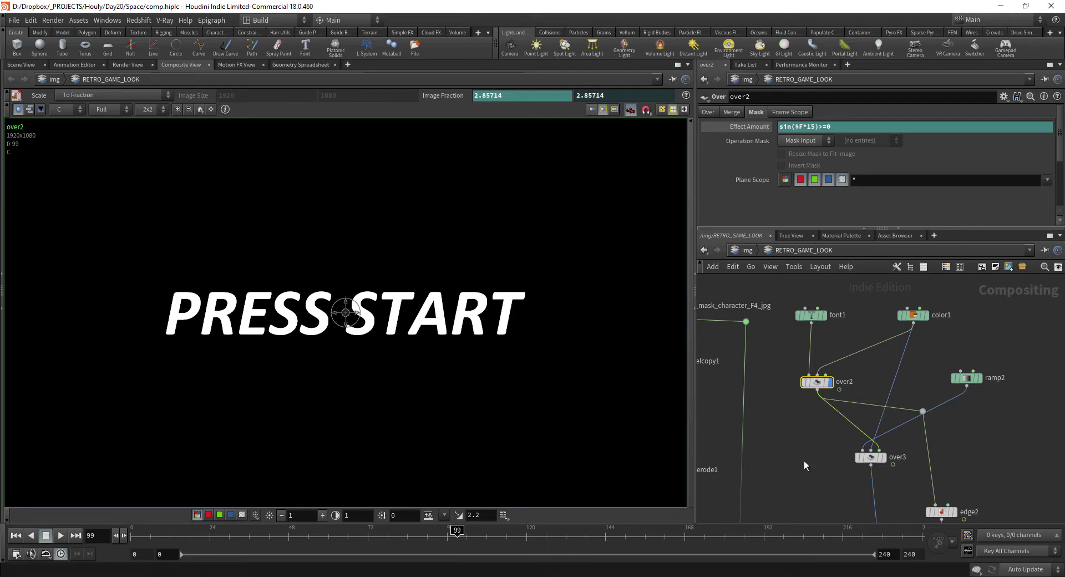
Display the ramp2 gradient and its color points, and view it applied to the text in over3.
middle_drag(805, 465, 795, 422)
click(950, 337)
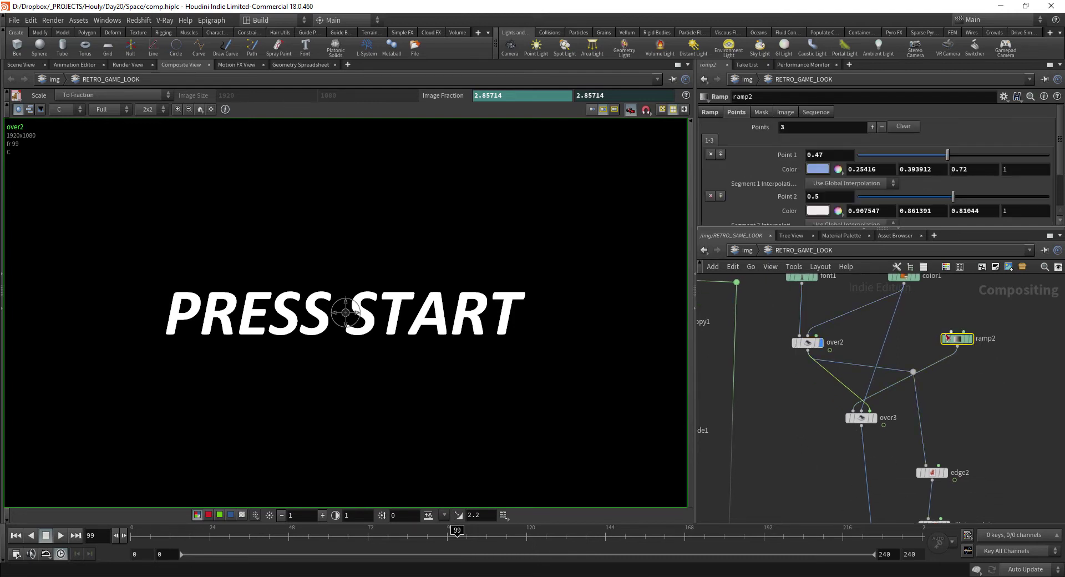
click(963, 340)
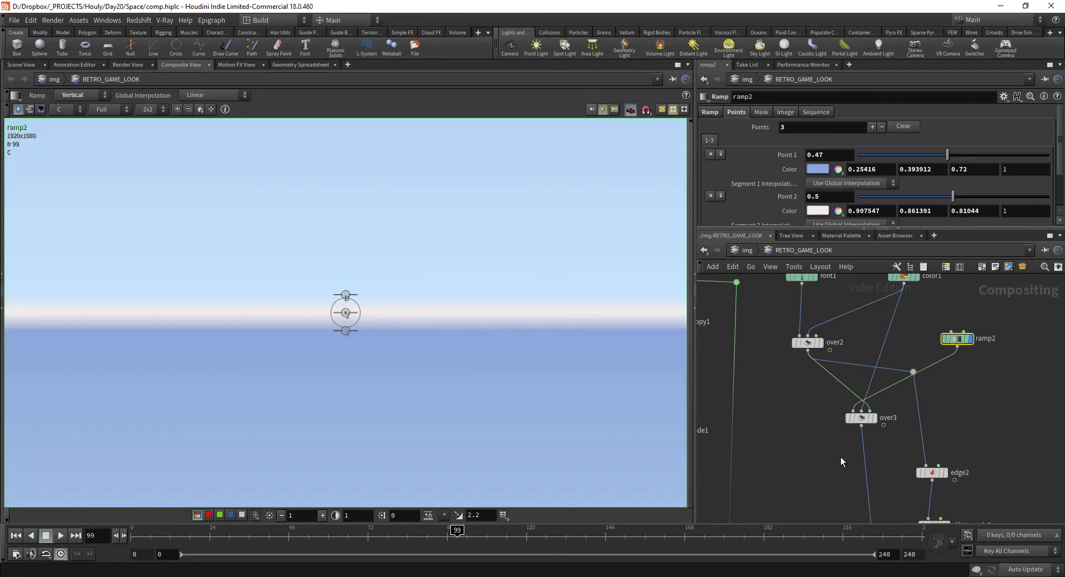
click(862, 418)
click(875, 418)
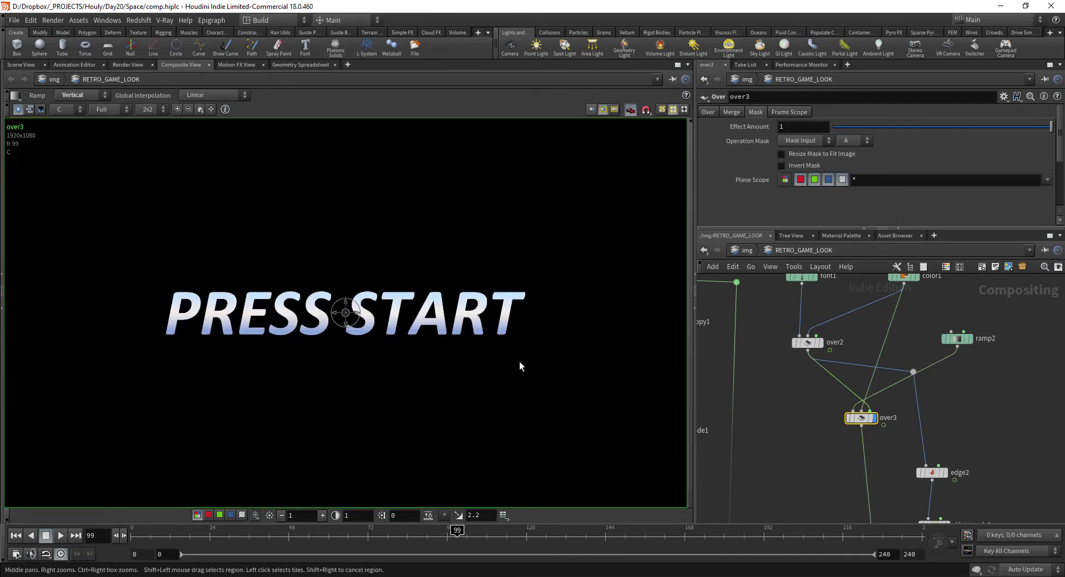
Display edge2 and dilateerode2 in turn to examine the text outline and its thickened version.
middle_drag(845, 480, 802, 434)
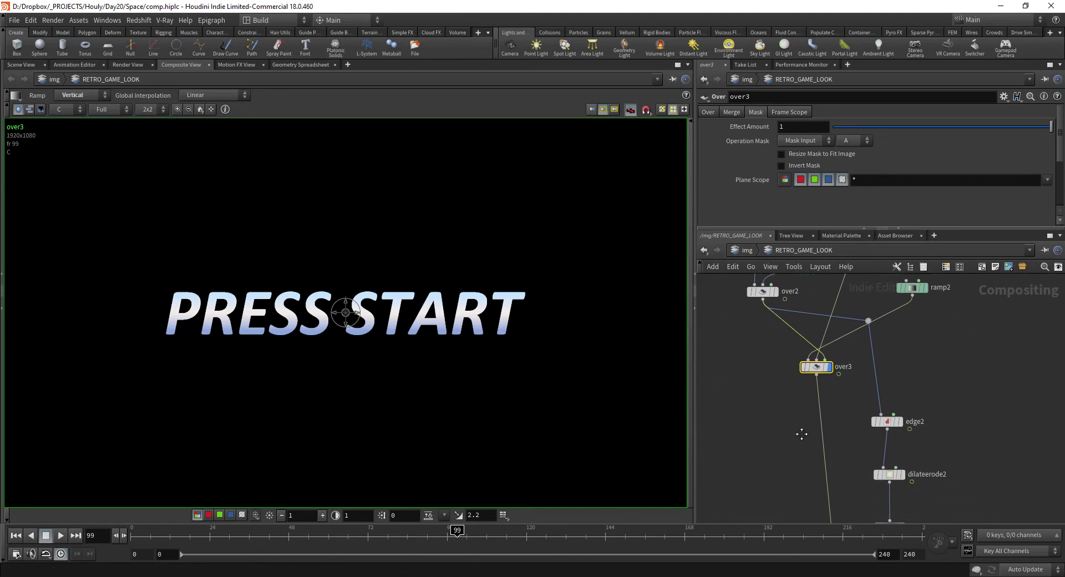
click(888, 420)
click(899, 422)
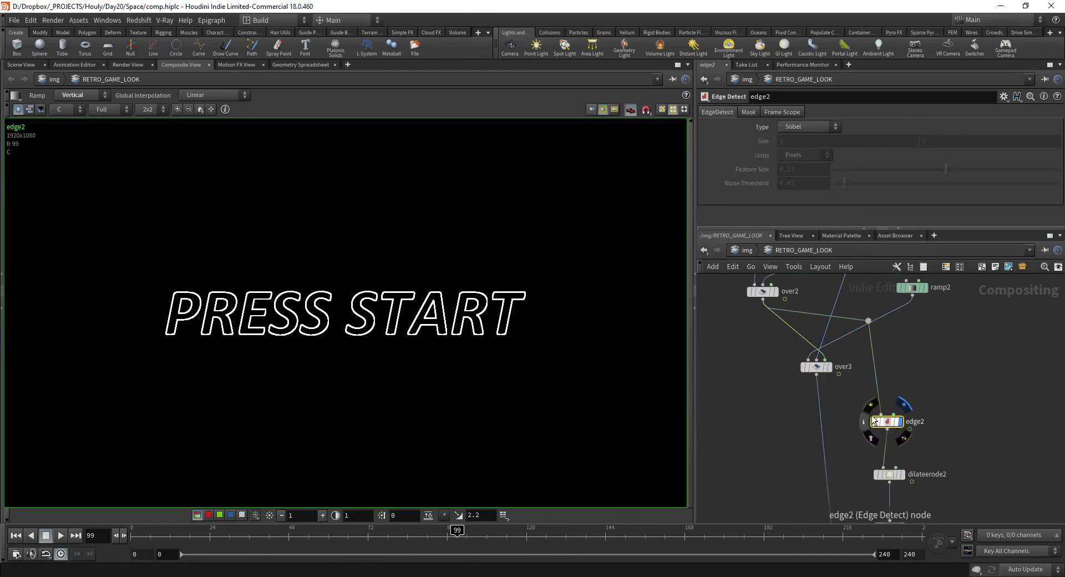
middle_drag(850, 472, 845, 407)
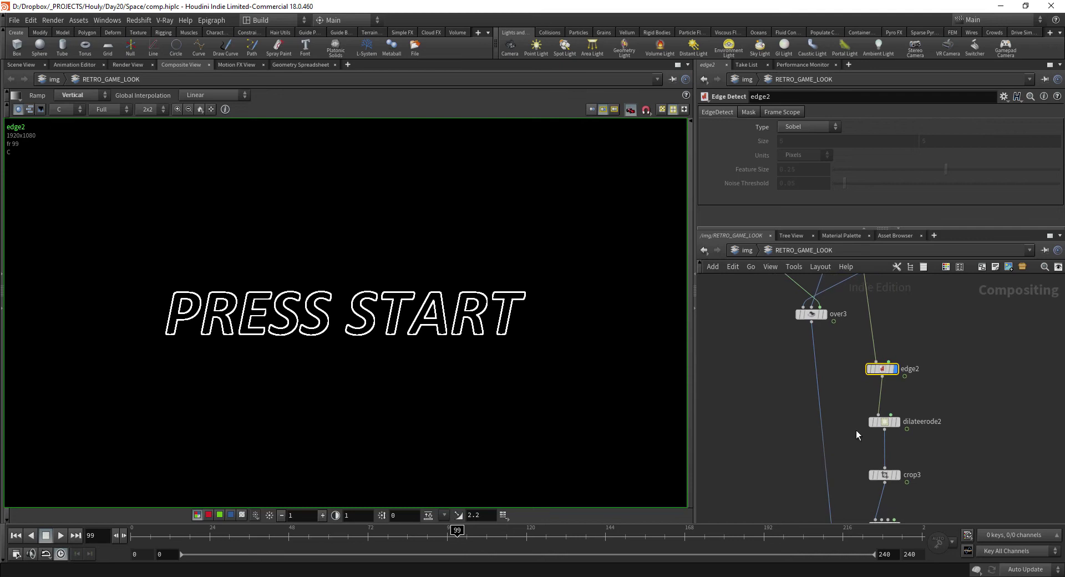
click(886, 422)
click(897, 422)
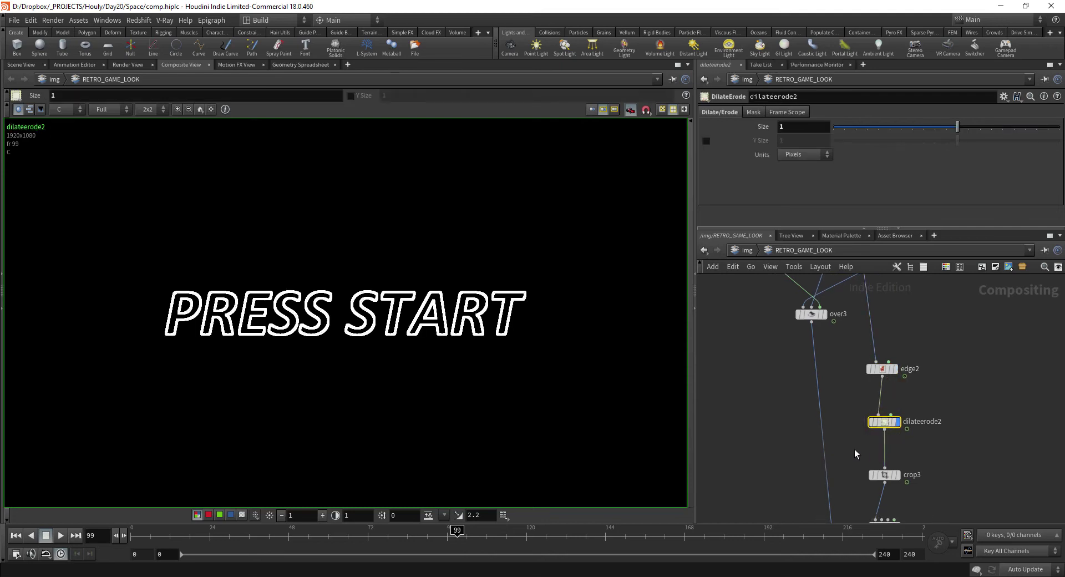
Check the crop3 settings and display channelcopy3 to examine the source color assigned to the outline.
middle_drag(854, 456, 849, 395)
drag(902, 381, 901, 382)
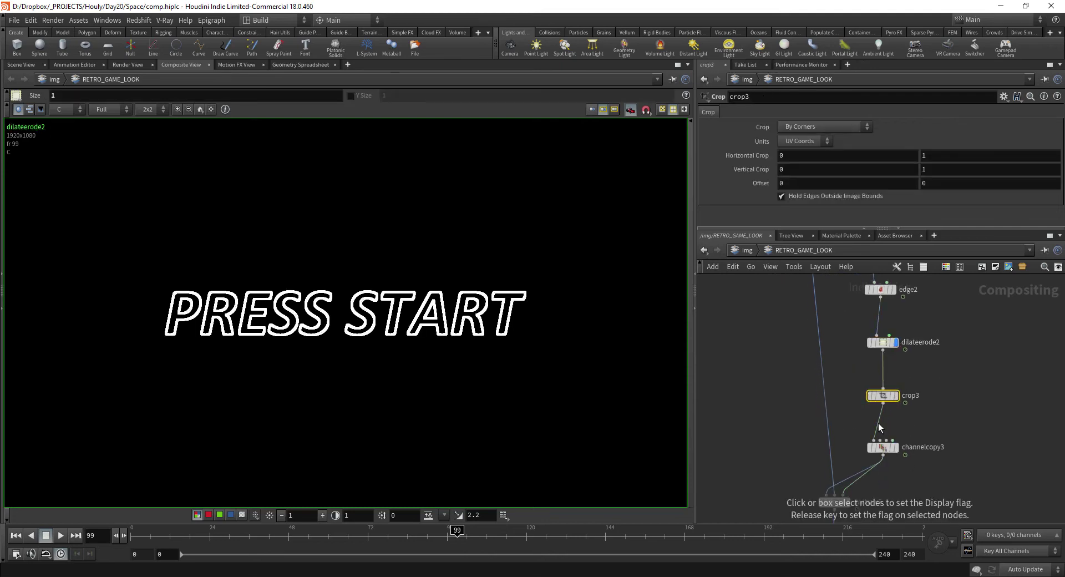
click(887, 448)
click(891, 449)
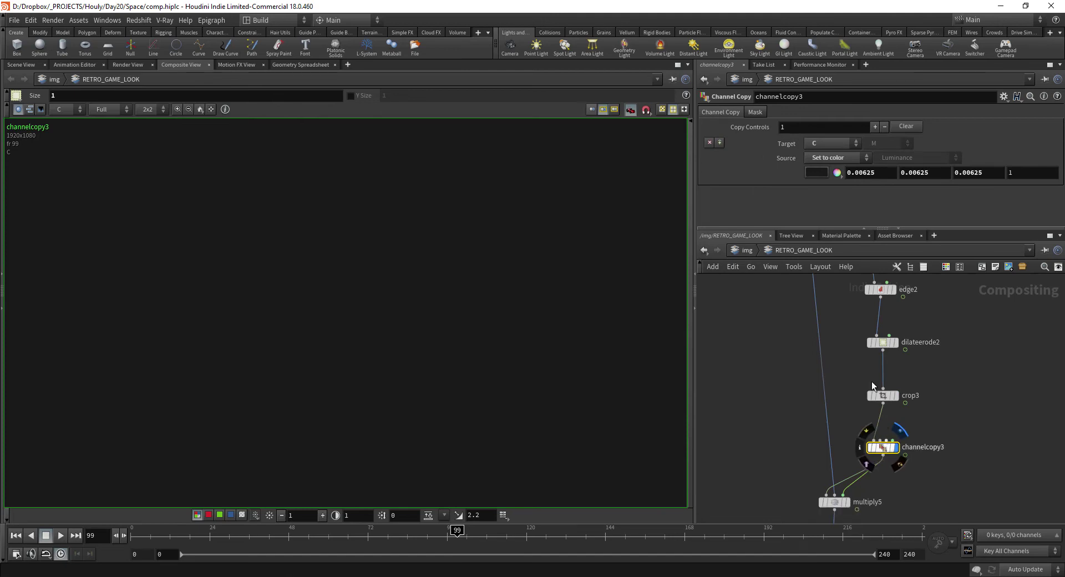
Display multiply5 and examine the outlined gradient letters up close.
middle_drag(780, 362, 783, 282)
click(838, 422)
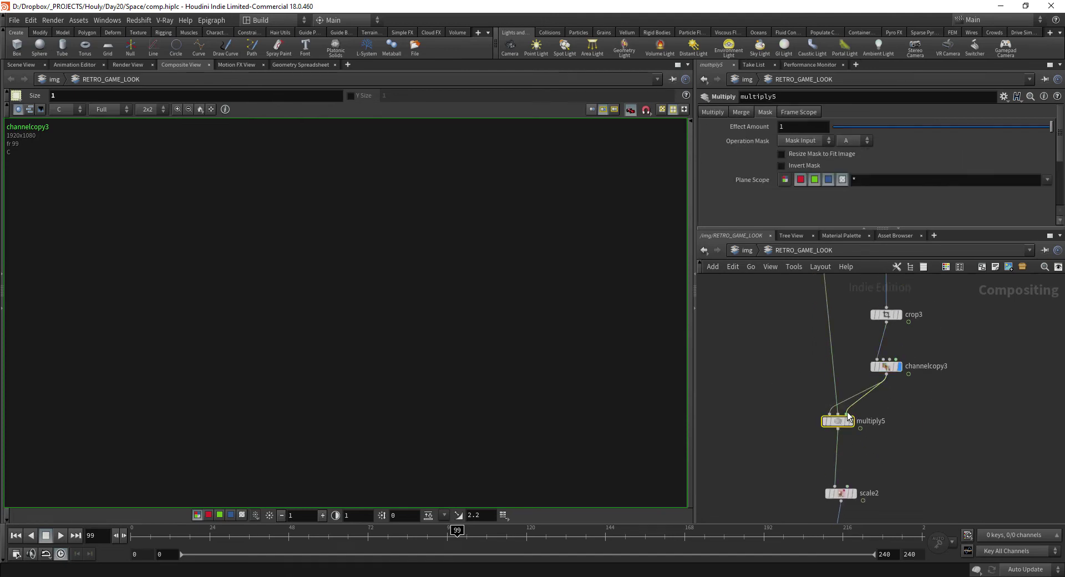
click(851, 422)
middle_drag(766, 409, 793, 324)
scroll(458, 324, up, 10)
middle_drag(899, 290, 891, 357)
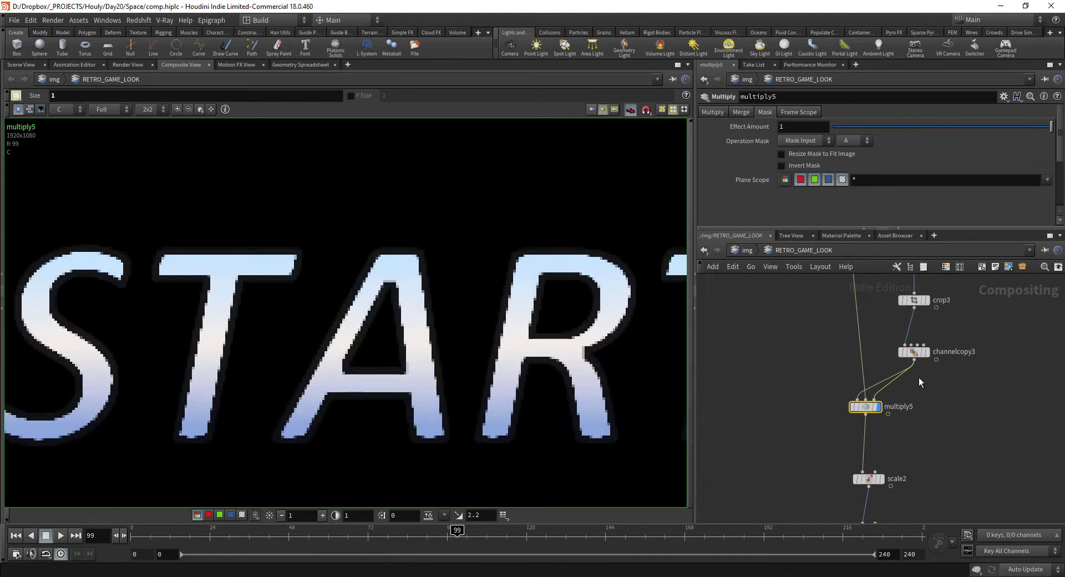
Try yellow as the channelcopy3 source color and undo the change.
click(913, 351)
click(814, 172)
click(854, 95)
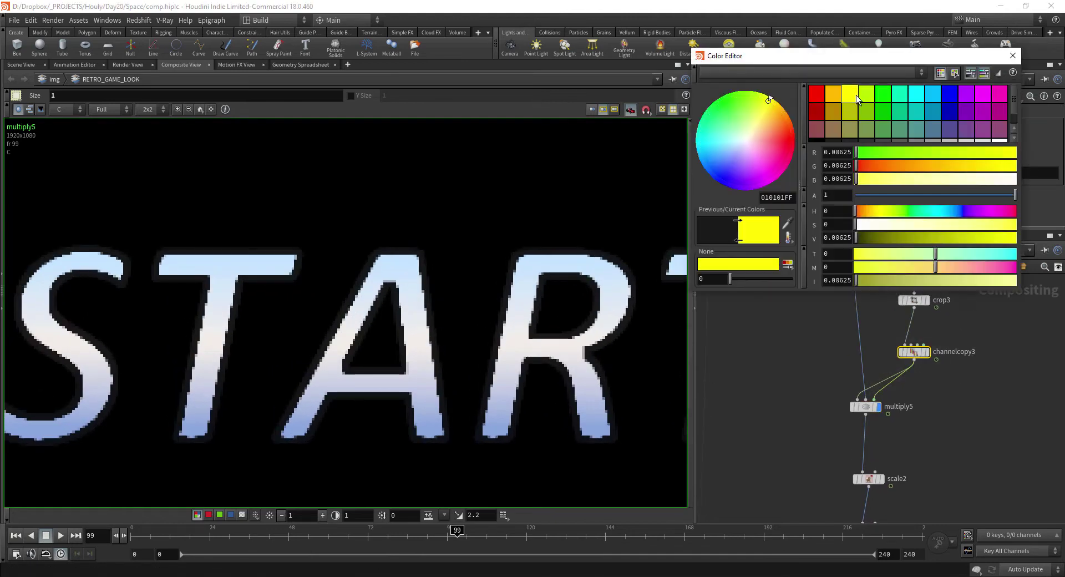
click(1014, 56)
key(ctrl+z)
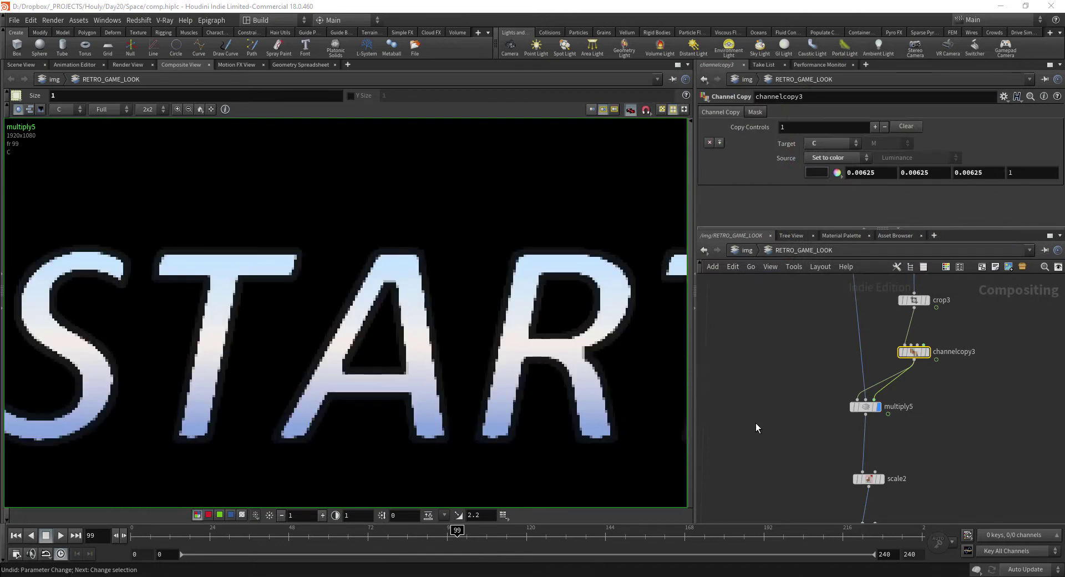
Check the Image Fraction and Downscale Filter of scale2 with the whole PRESS START text in view.
middle_drag(768, 427, 817, 378)
scroll(829, 394, down, 2)
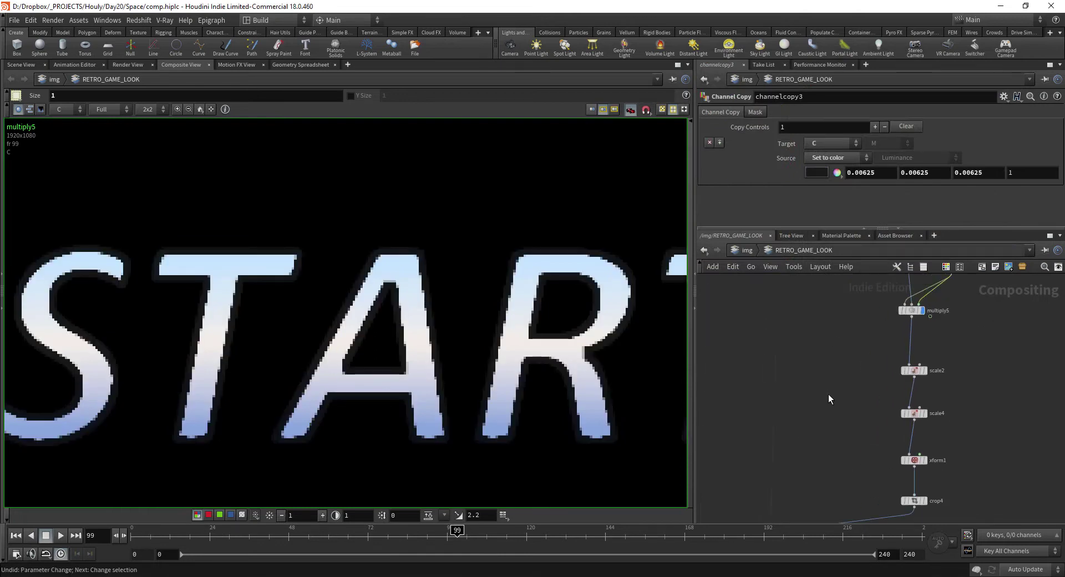
click(864, 365)
scroll(783, 375, up, 3)
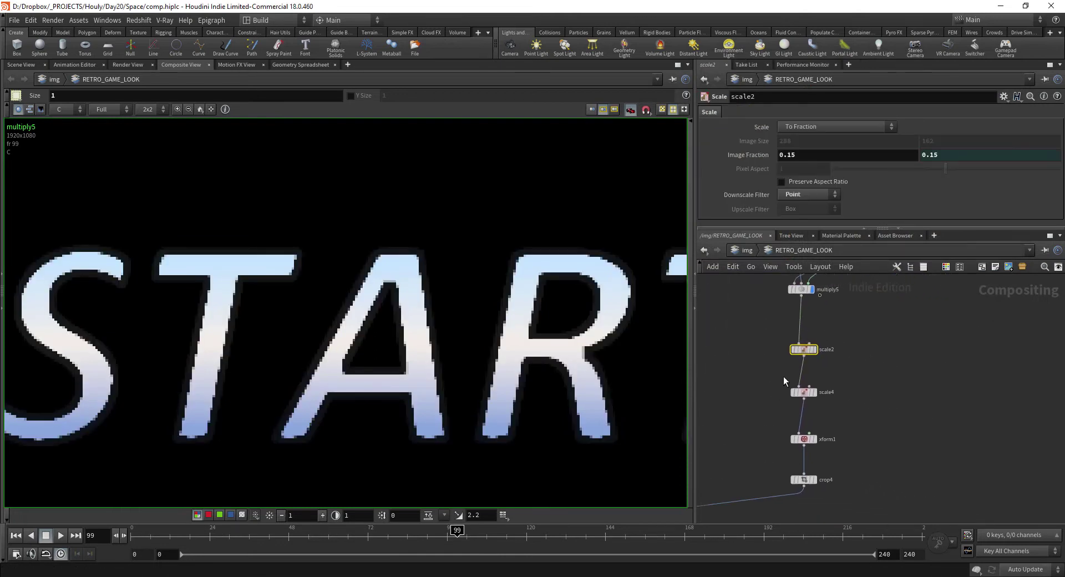
key(h)
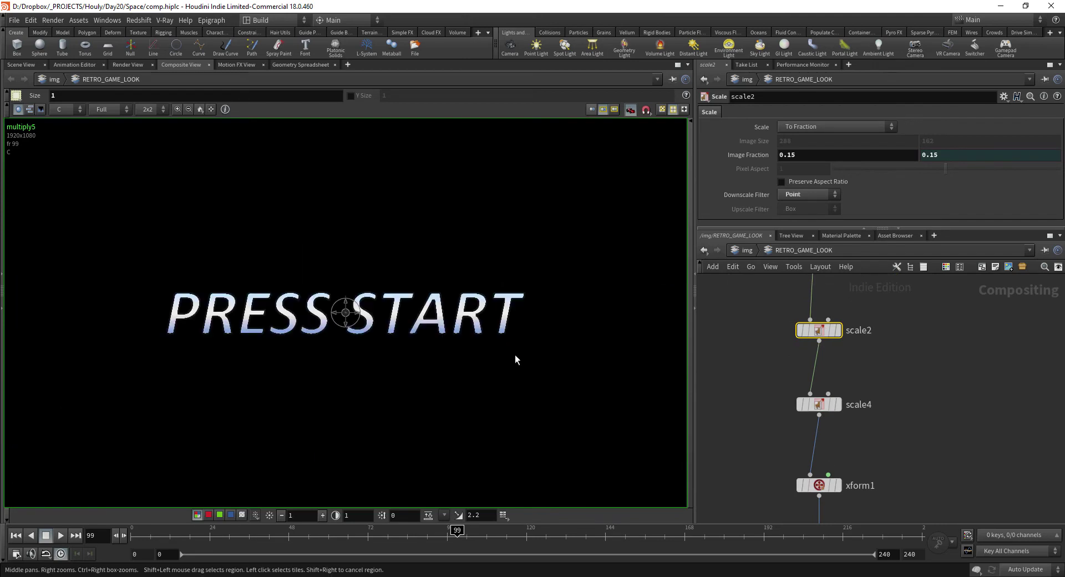
Display scale2, scale4 and multiply5 in turn to compare the text before and after pixelation.
drag(733, 349, 824, 329)
key(r)
drag(767, 431, 833, 391)
key(r)
key(h)
scroll(776, 333, down, 3)
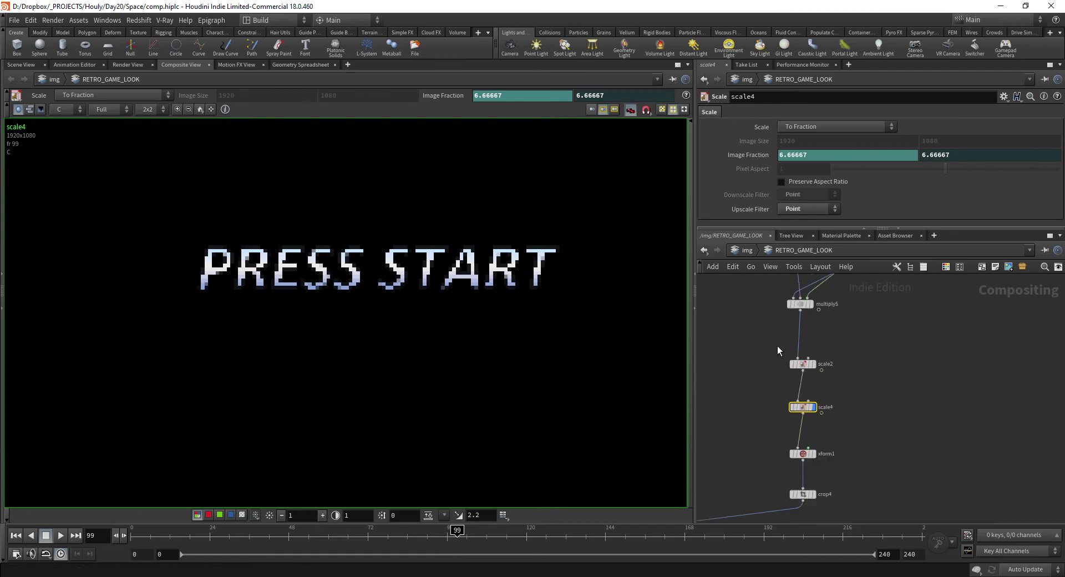
click(811, 304)
drag(826, 396, 828, 394)
key(r)
Display xform1 and check the Translate and Scale values that place the pixelated text.
middle_drag(767, 446, 794, 406)
scroll(794, 407, up, 2)
drag(869, 425, 811, 403)
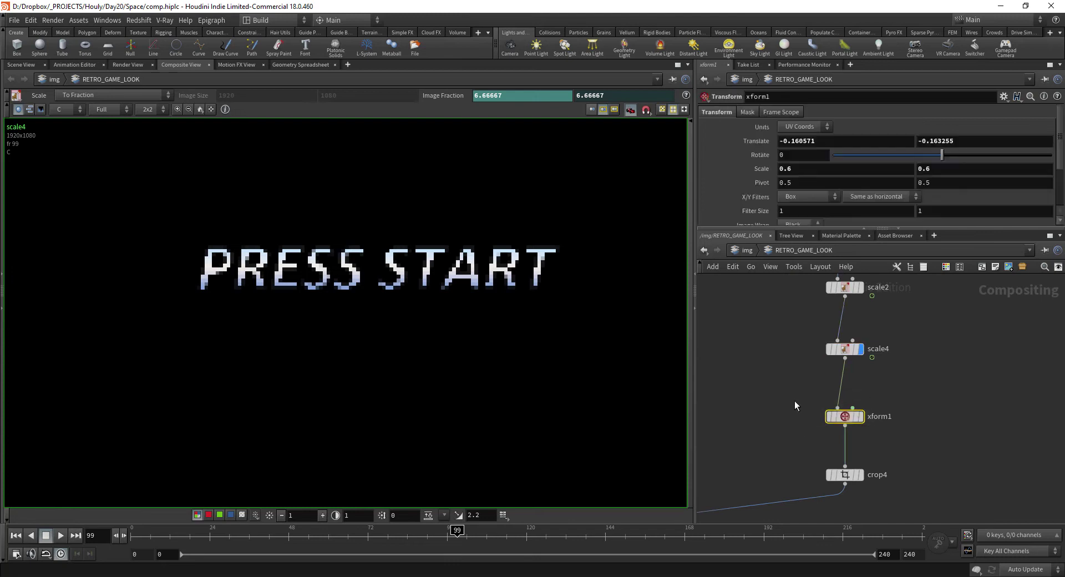
key(r)
scroll(541, 375, down, 3)
middle_drag(361, 391, 416, 337)
Display over4 and scrub the timeline to frame 71 to check the blinking PRESS START overlay on the scene.
middle_drag(809, 428, 988, 365)
scroll(836, 418, down, 1)
middle_drag(843, 415, 1054, 367)
click(907, 432)
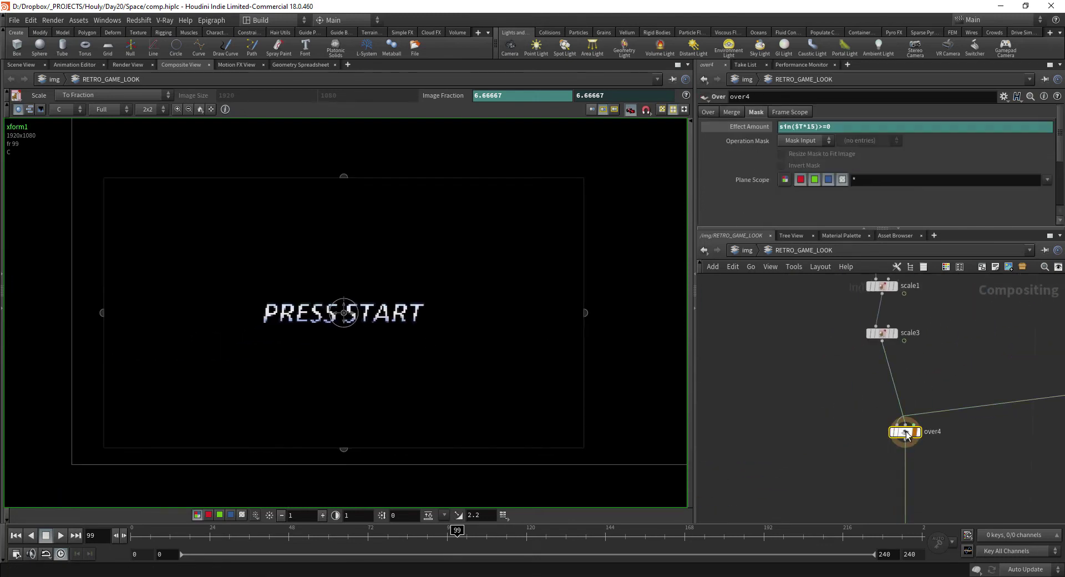
key(r)
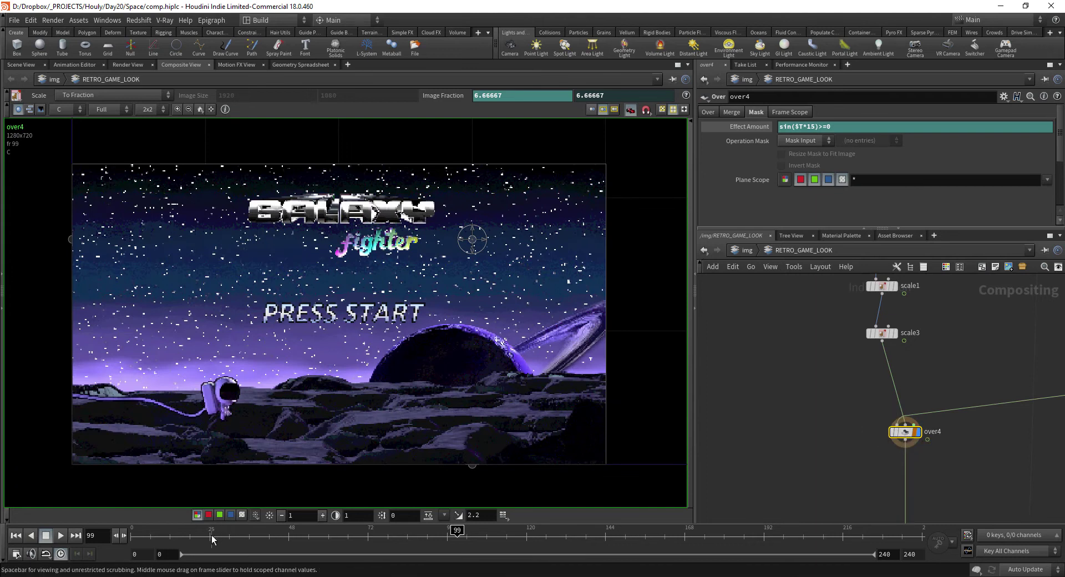
drag(222, 536, 363, 537)
Display the Scanlines generator and examine its horizontal line pattern up close.
middle_drag(899, 481, 827, 358)
middle_drag(854, 416, 863, 401)
scroll(863, 401, down, 1)
middle_drag(361, 334, 387, 331)
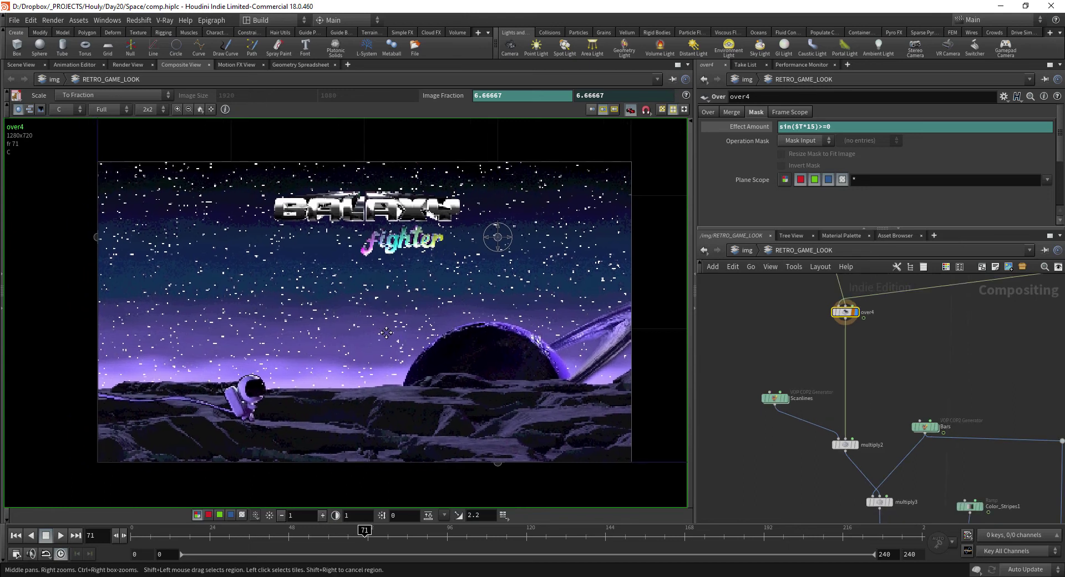
middle_drag(786, 450, 790, 448)
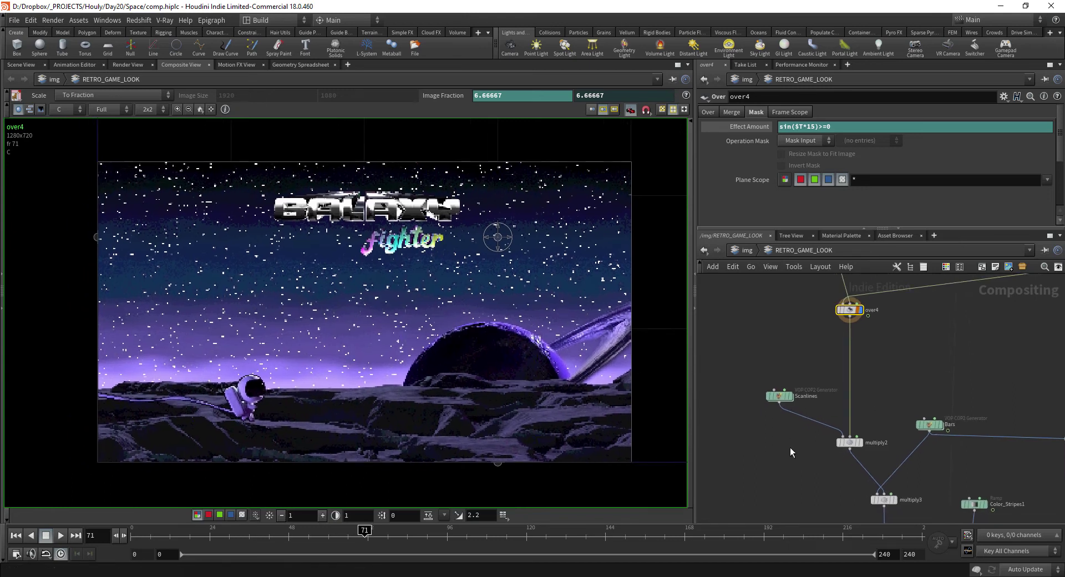
click(779, 396)
click(790, 396)
scroll(783, 394, up, 4)
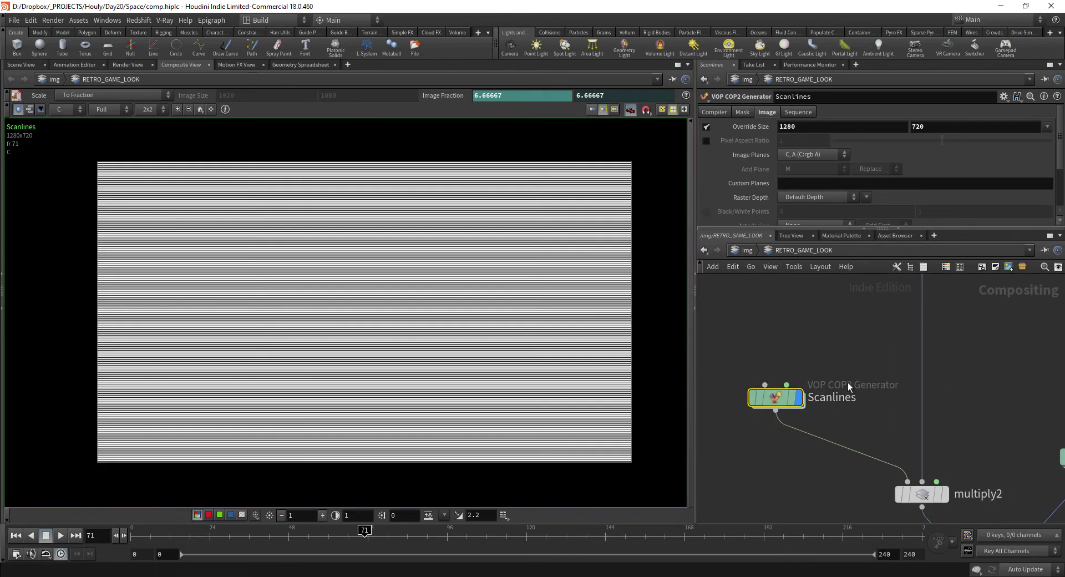
middle_drag(338, 335, 311, 340)
scroll(312, 341, up, 3)
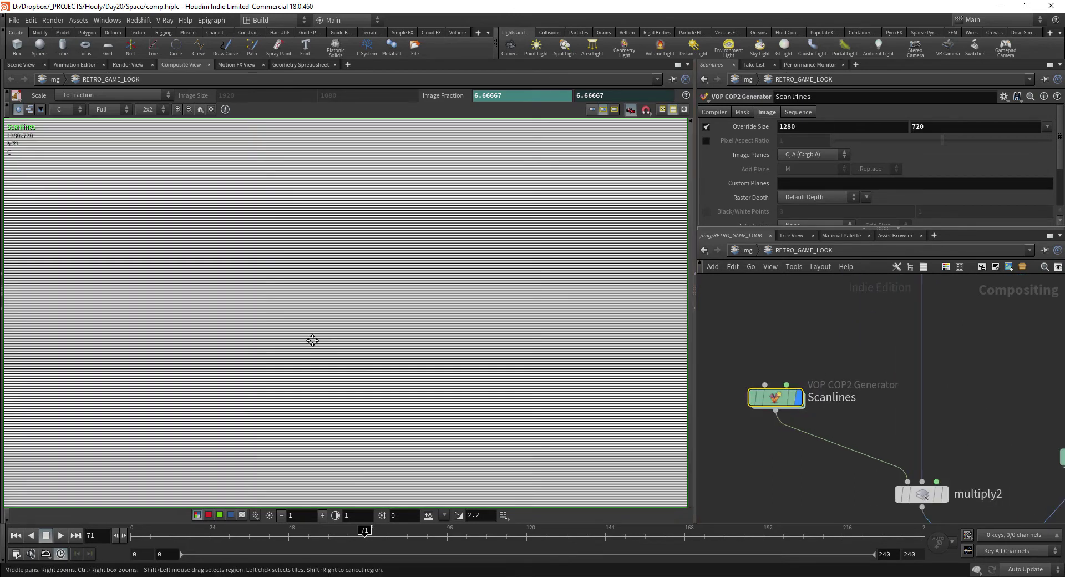
Display multiply2 and examine the scanlines combined with the game scene.
middle_drag(807, 481, 769, 394)
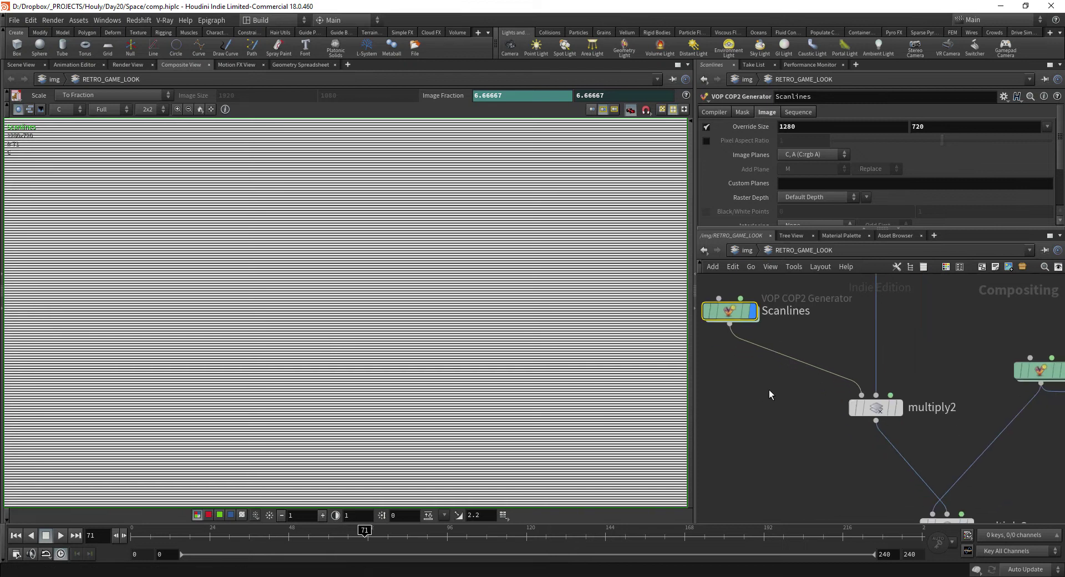
click(899, 408)
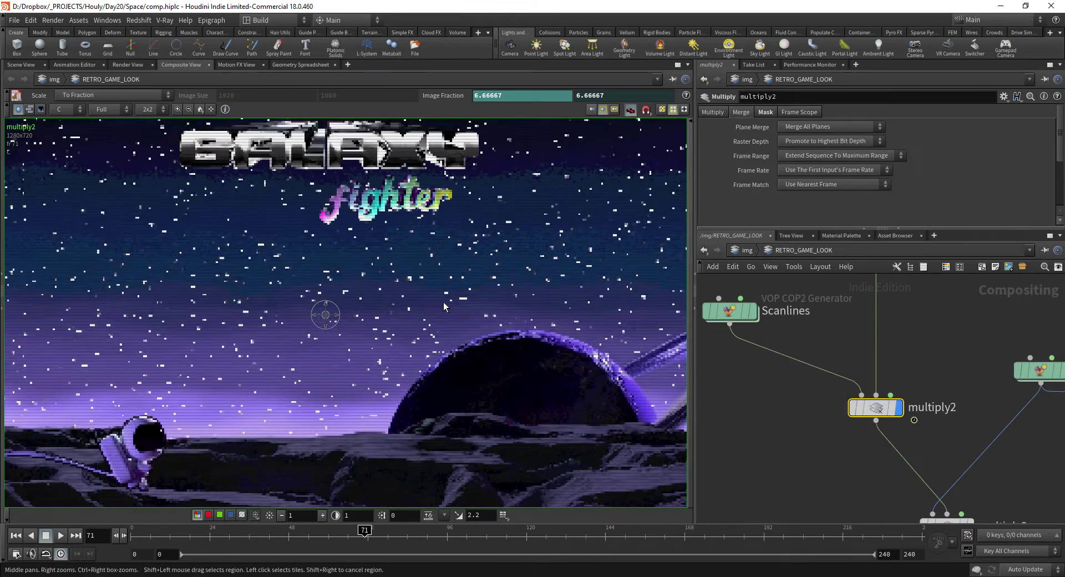
scroll(376, 348, up, 3)
middle_drag(790, 331, 803, 276)
Display the Bars generator and check its ramp and Speed settings.
click(849, 349)
click(857, 383)
scroll(723, 318, down, 5)
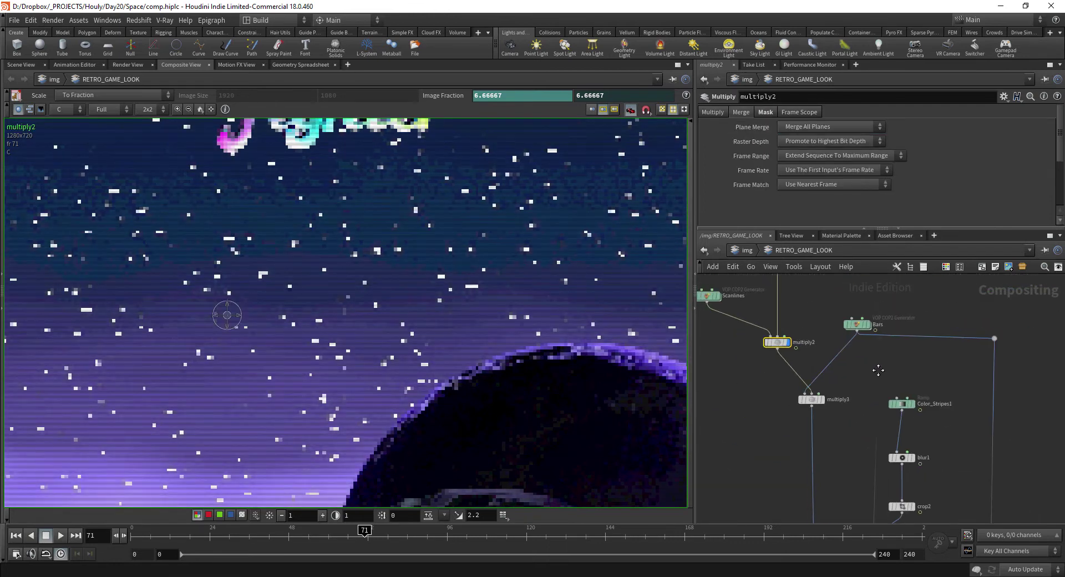
middle_drag(532, 328, 540, 339)
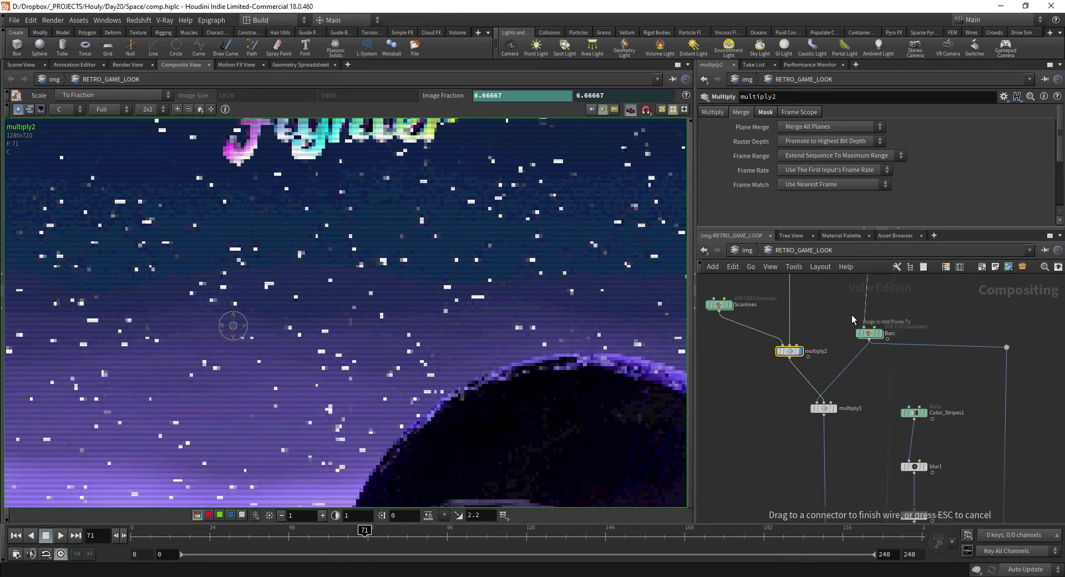
mouse_move(886, 361)
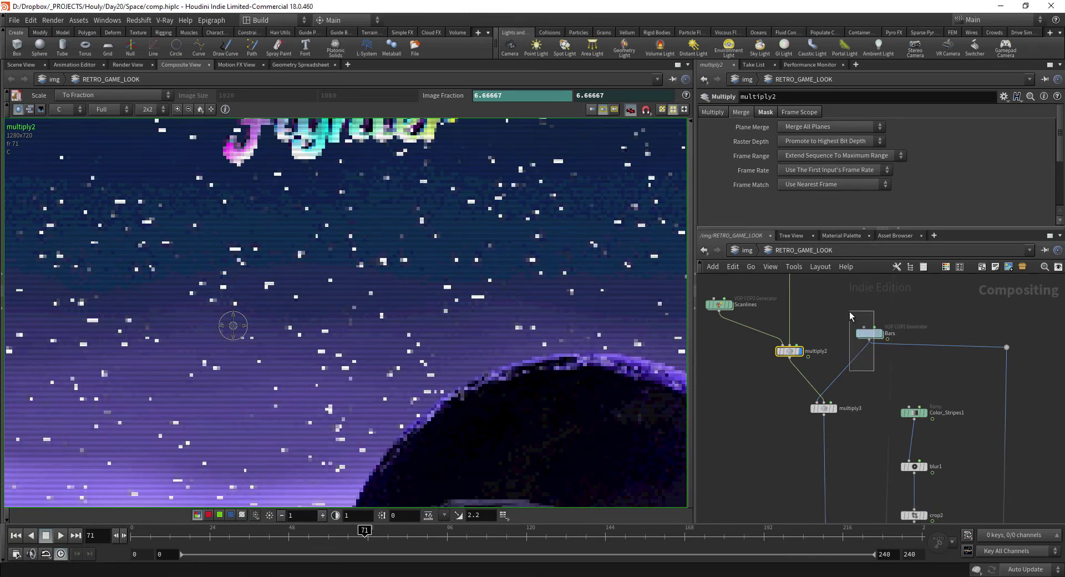
click(869, 333)
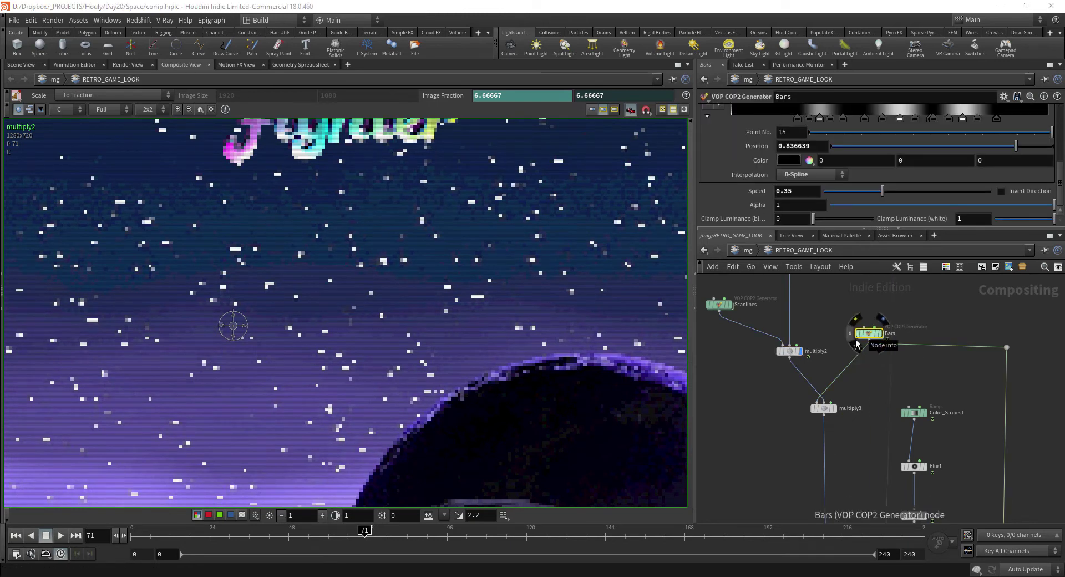
click(863, 337)
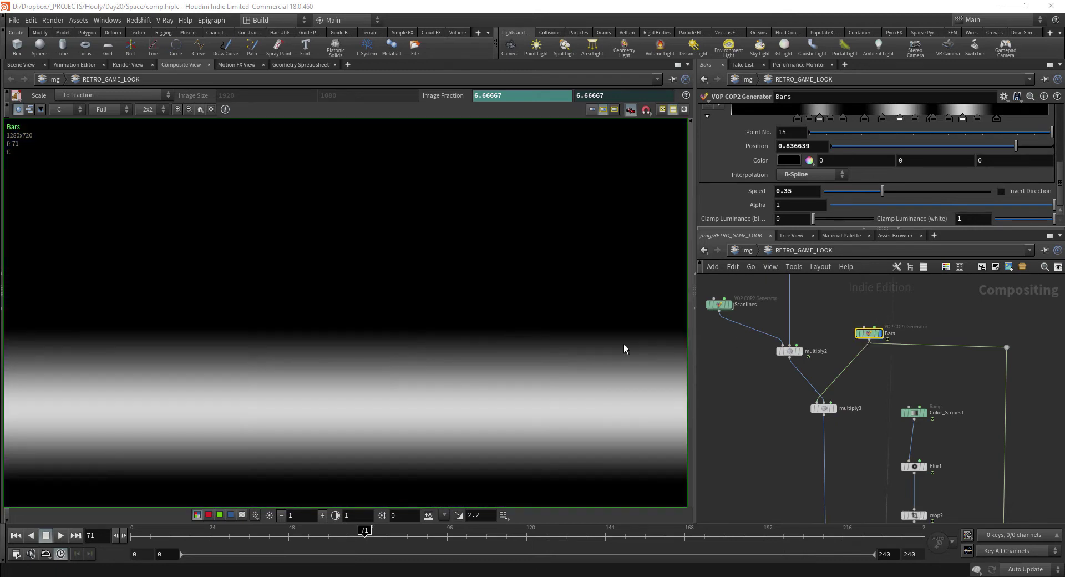
Scrub the timeline to frame 137 to check the moving bars and examine the Bar Pattern ramp settings.
scroll(418, 312, down, 4)
scroll(421, 309, down, 3)
drag(191, 531, 475, 525)
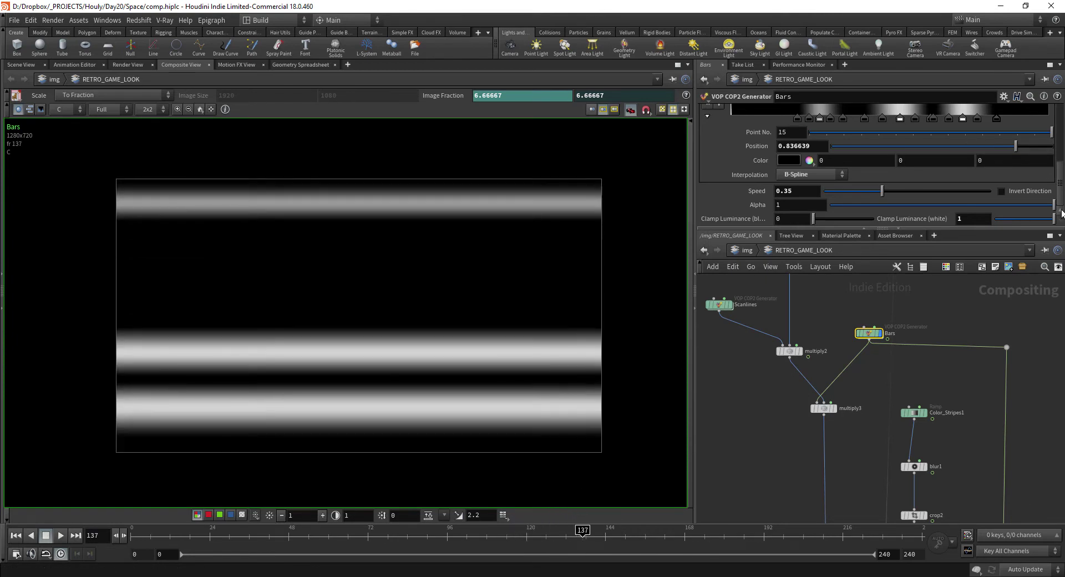
scroll(1061, 212, up, 2)
drag(835, 228, 858, 272)
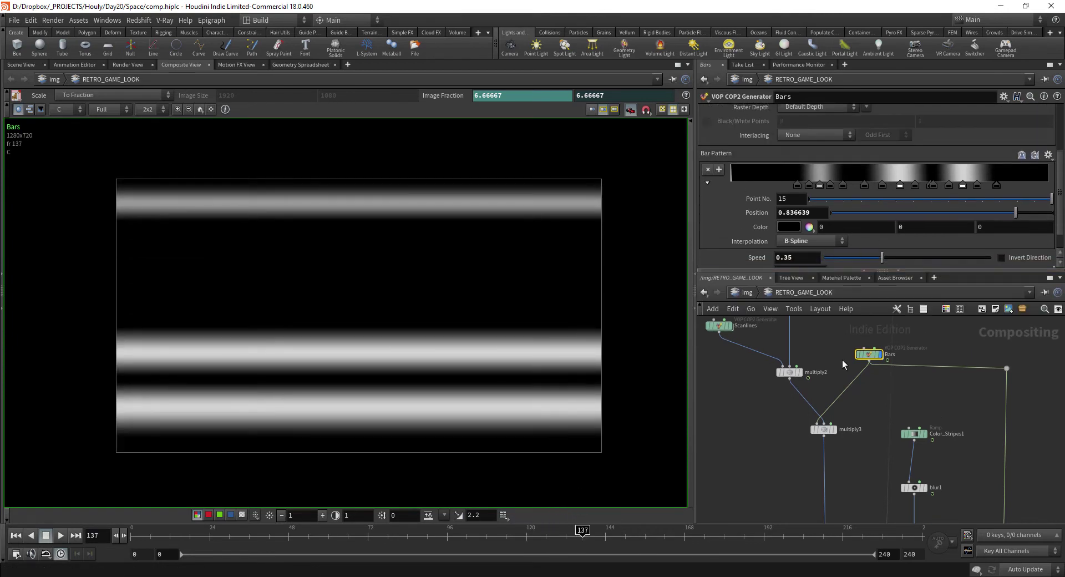
Inspect the VEX network inside the Bars generator and return to the RETRO_GAME_LOOK network.
key(i)
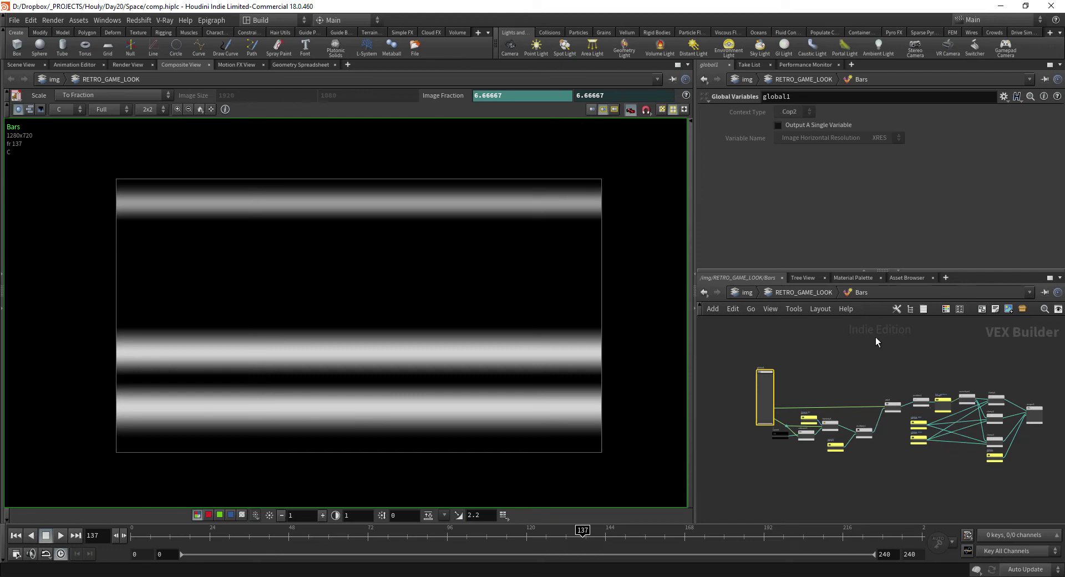
click(807, 293)
middle_drag(799, 389, 869, 385)
scroll(867, 393, down, 3)
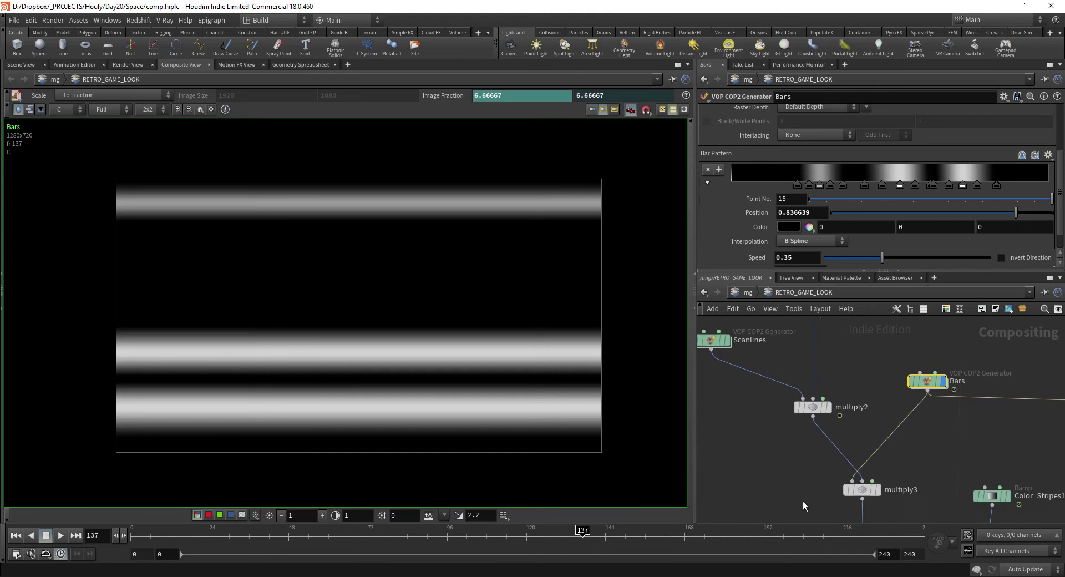
Display multiply3 and scrub to frame 84 to examine the bars multiplied over the game scene.
click(860, 490)
click(878, 489)
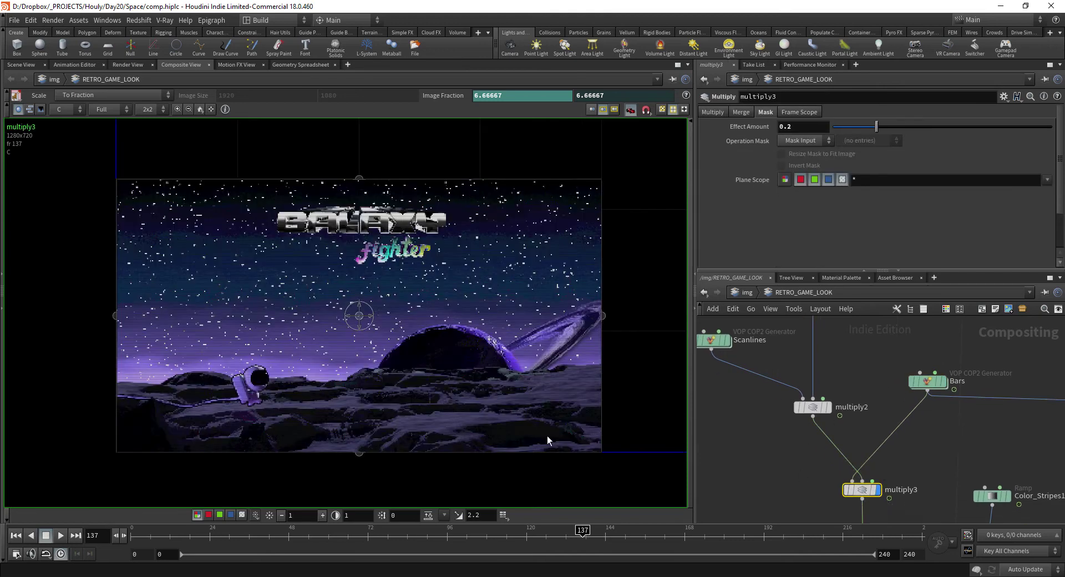
scroll(301, 367, up, 4)
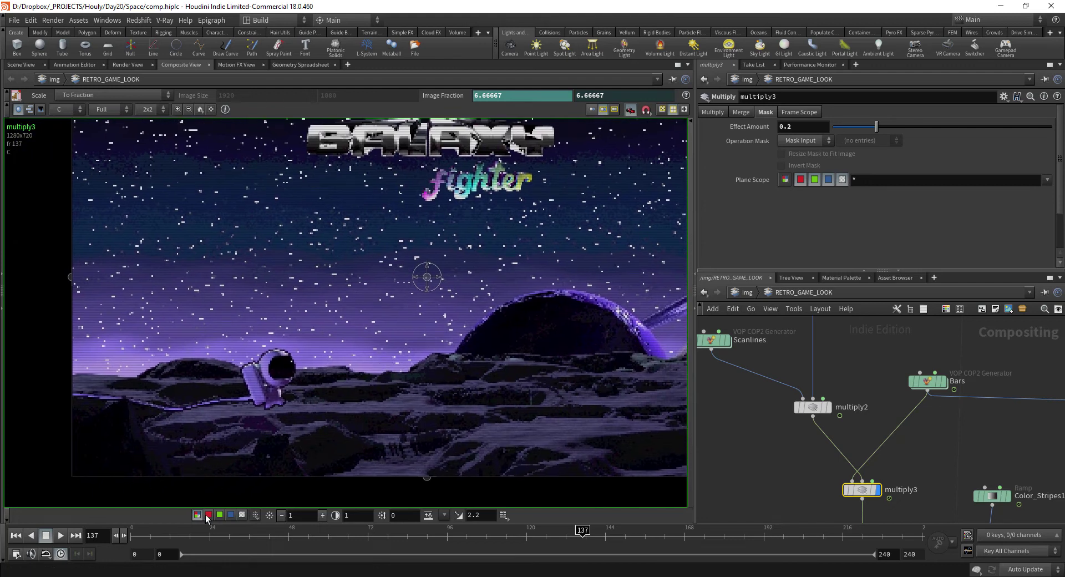
drag(209, 531, 407, 529)
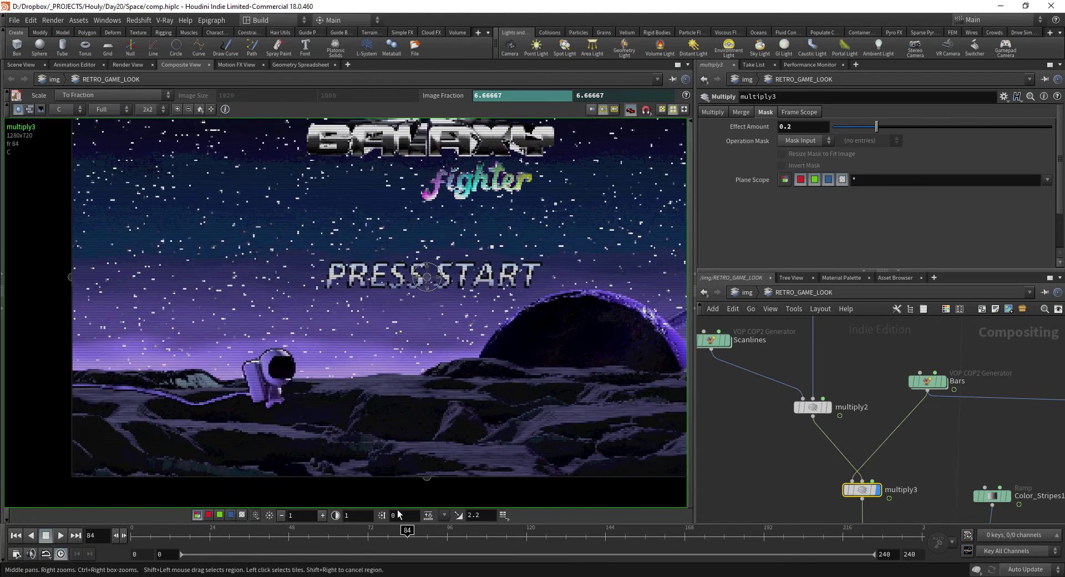
middle_drag(438, 325, 350, 338)
scroll(413, 360, down, 1)
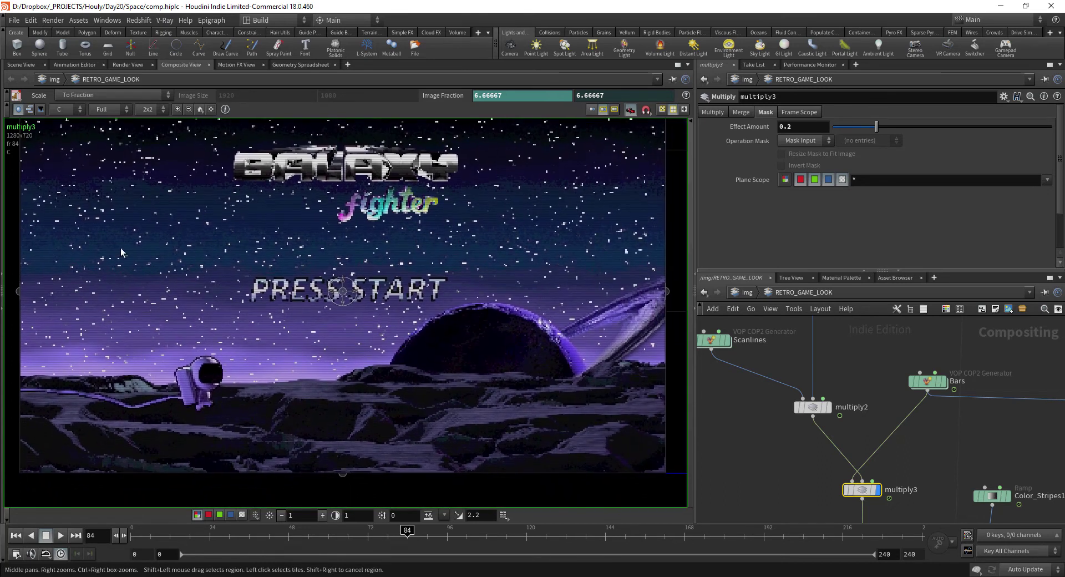
Locate the Color_Stripes1 ramp in the network and display its diagonal rainbow stripes.
middle_drag(795, 455, 763, 375)
scroll(913, 401, down, 3)
scroll(866, 417, up, 1)
middle_drag(864, 417, 840, 400)
scroll(840, 399, up, 2)
drag(799, 408, 869, 378)
mouse_move(908, 359)
middle_down()
mouse_move(899, 383)
mouse_move(842, 417)
mouse_move(831, 360)
middle_up()
scroll(831, 359, down, 4)
middle_drag(825, 445, 804, 502)
scroll(785, 426, up, 3)
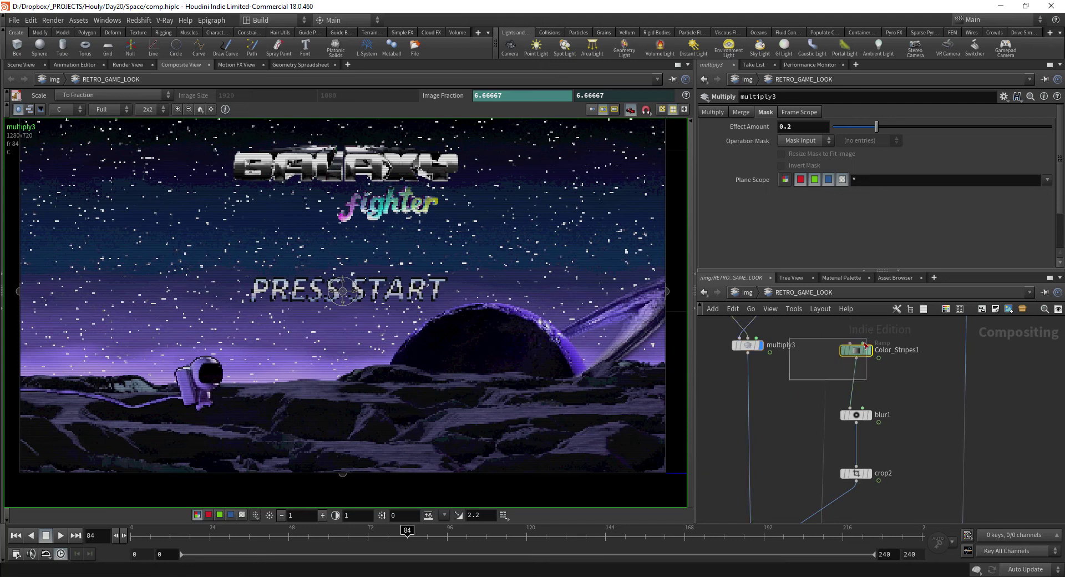
click(856, 351)
click(868, 351)
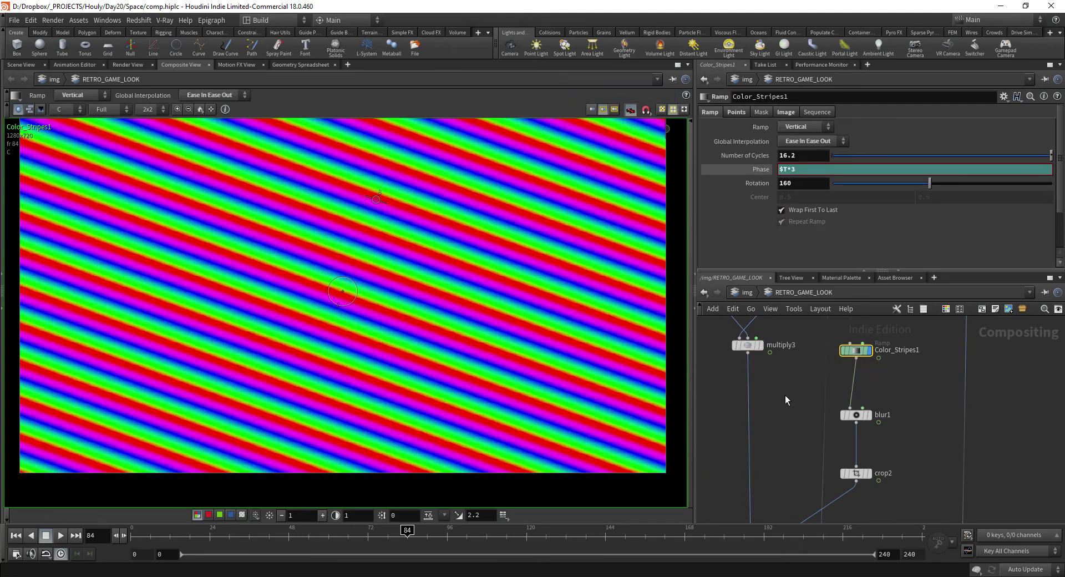
Display blur1, scrub to frame 39 to check the stripe motion, and review Color_Stripes1's Phase expression.
click(857, 415)
click(867, 416)
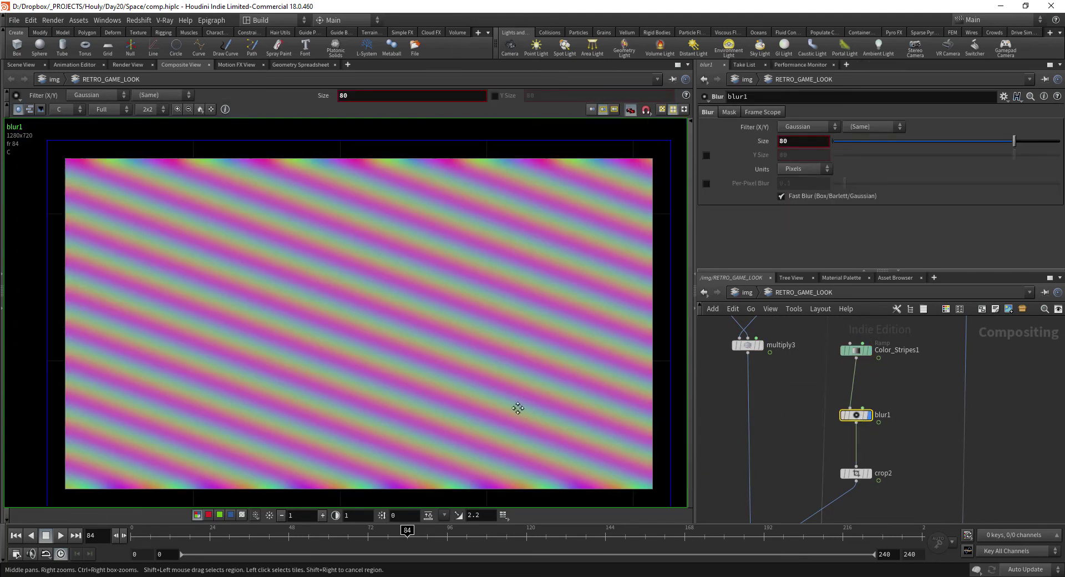
middle_drag(518, 408, 498, 402)
drag(224, 536, 259, 537)
click(859, 350)
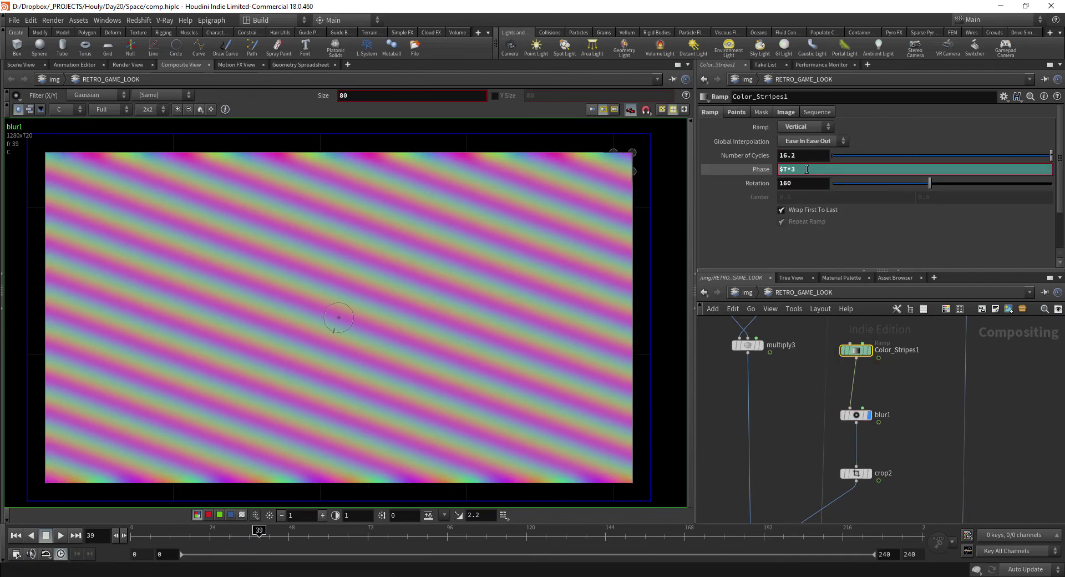
Display crop2 and the Overlay filter to check the cropped colour stripes blended over the scene.
middle_drag(908, 397, 900, 333)
drag(892, 390, 810, 428)
key(r)
middle_drag(788, 440, 784, 379)
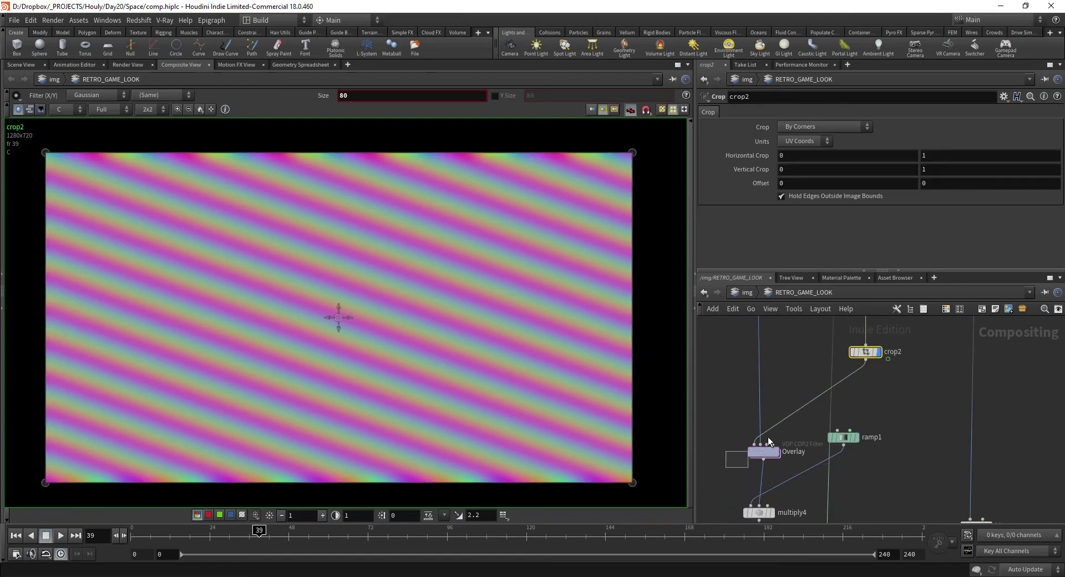
drag(772, 434, 774, 433)
key(r)
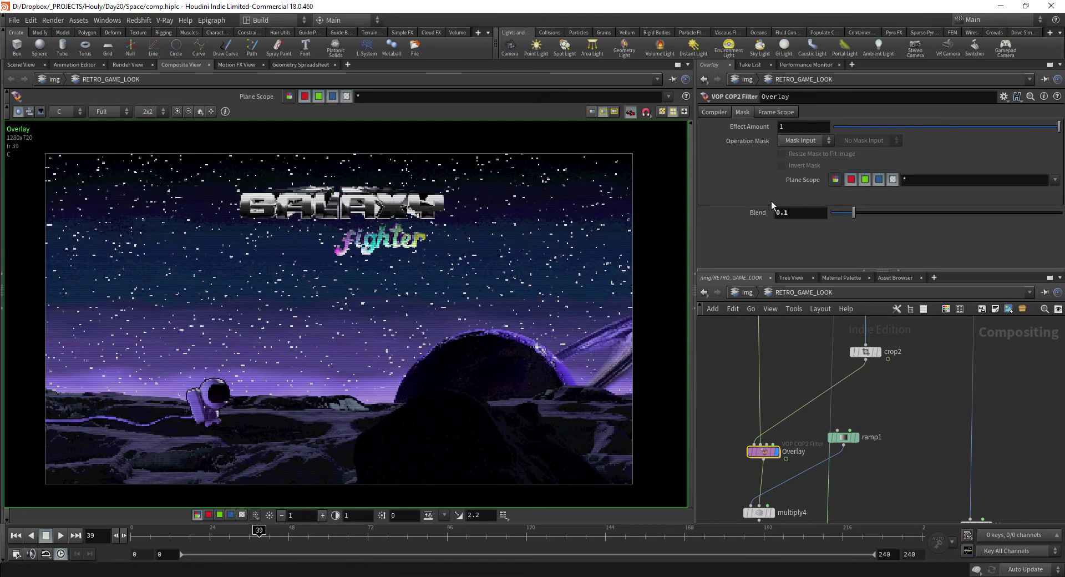
Try the Overlay filter's Blend at 1 to exaggerate the colour stripes, and undo the change.
drag(855, 211, 1061, 200)
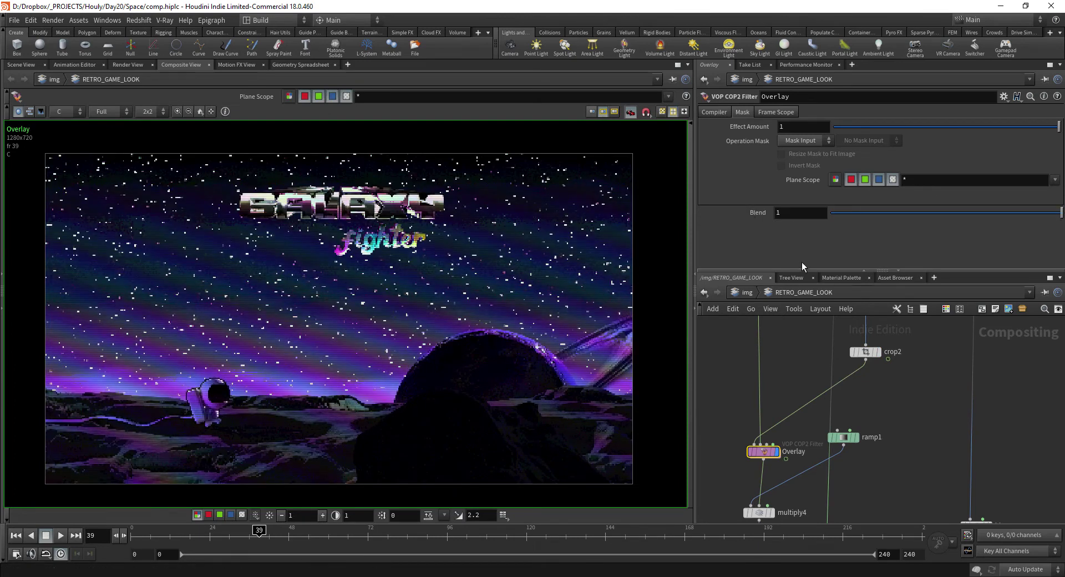
key(ctrl+z)
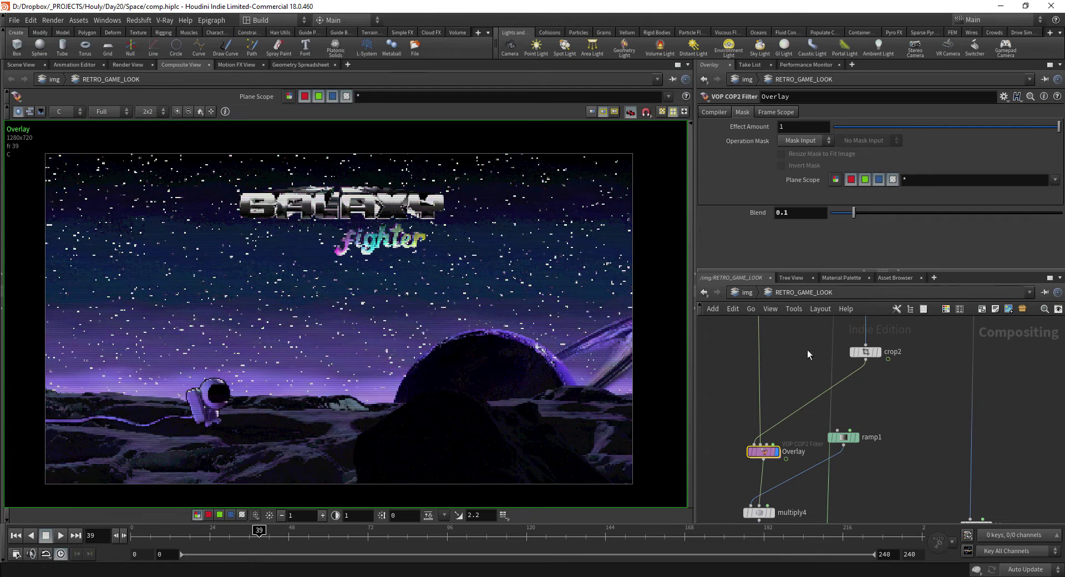
Inspect the VEX network inside the Overlay filter and return to the RETRO_GAME_LOOK network.
middle_drag(786, 375, 811, 325)
scroll(764, 390, up, 2)
middle_drag(754, 379, 739, 364)
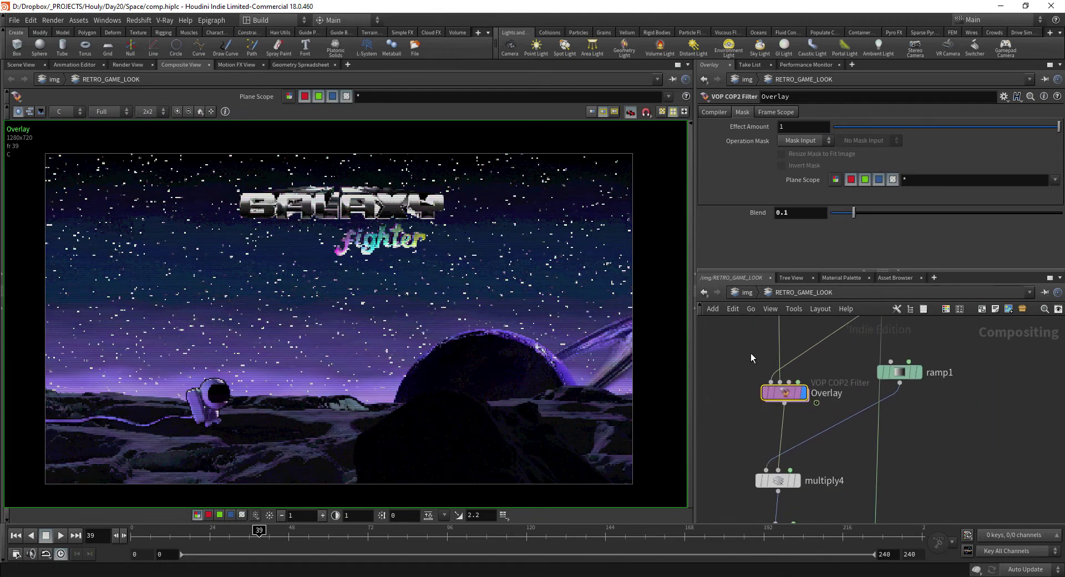
double_click(788, 395)
middle_drag(801, 412, 798, 431)
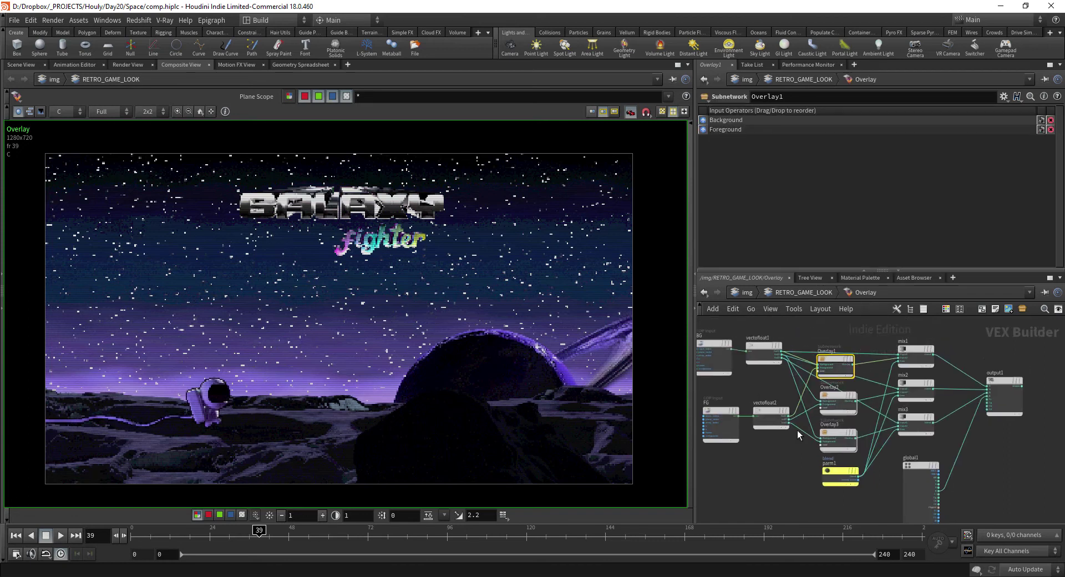
scroll(799, 433, down, 4)
scroll(802, 435, up, 2)
scroll(801, 434, up, 1)
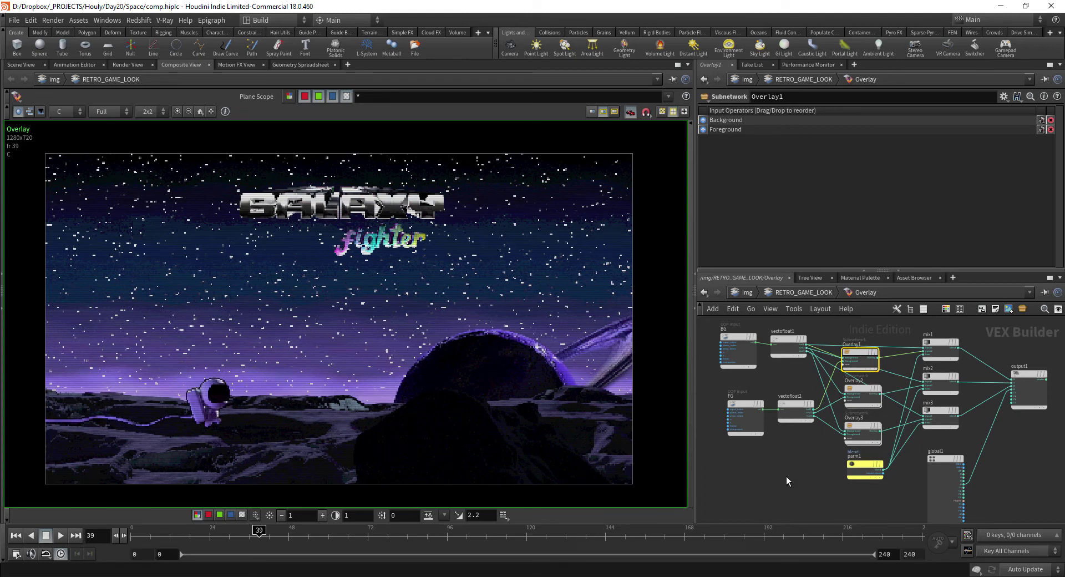
key(u)
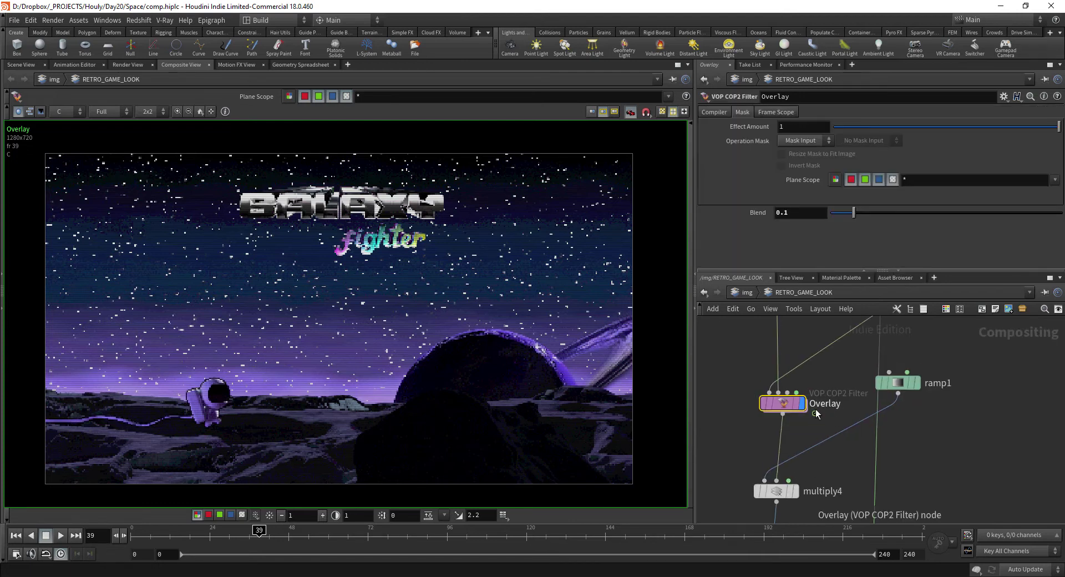
Test the stripe overlay once more by raising the Overlay's Blend to its slider maximum, and undo it.
mouse_move(803, 406)
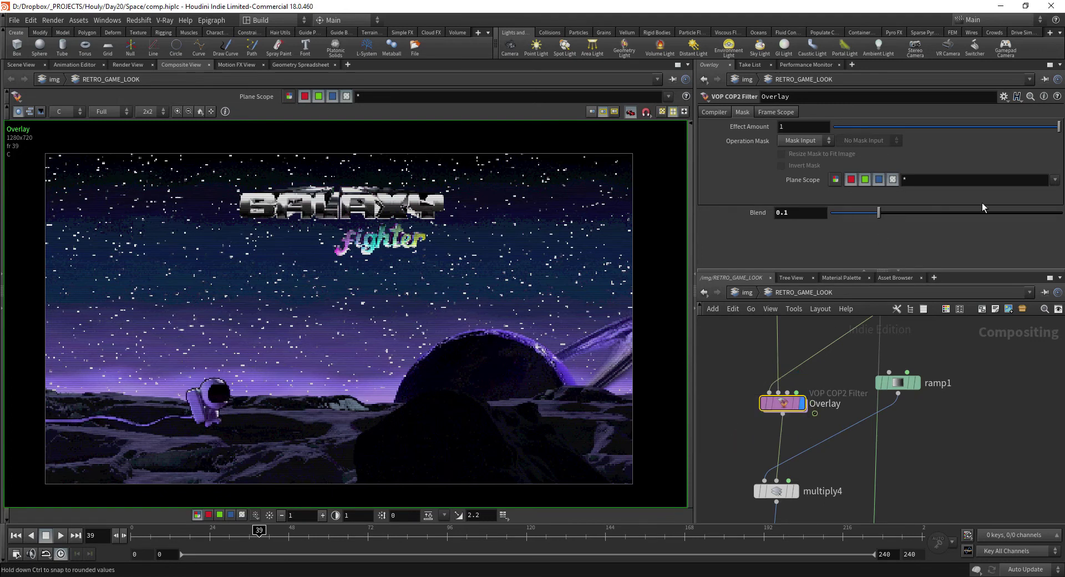
drag(996, 199, 1063, 208)
key(ctrl+z)
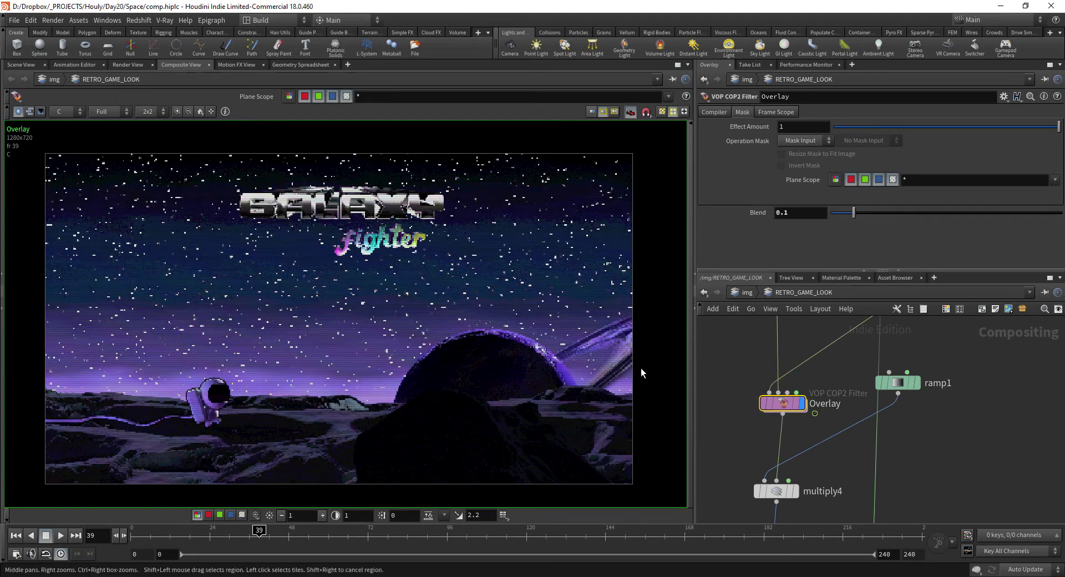
Display the concentric ramp1 gradient and multiply4 to examine the vignette and its effect on the scene.
middle_drag(794, 441, 793, 406)
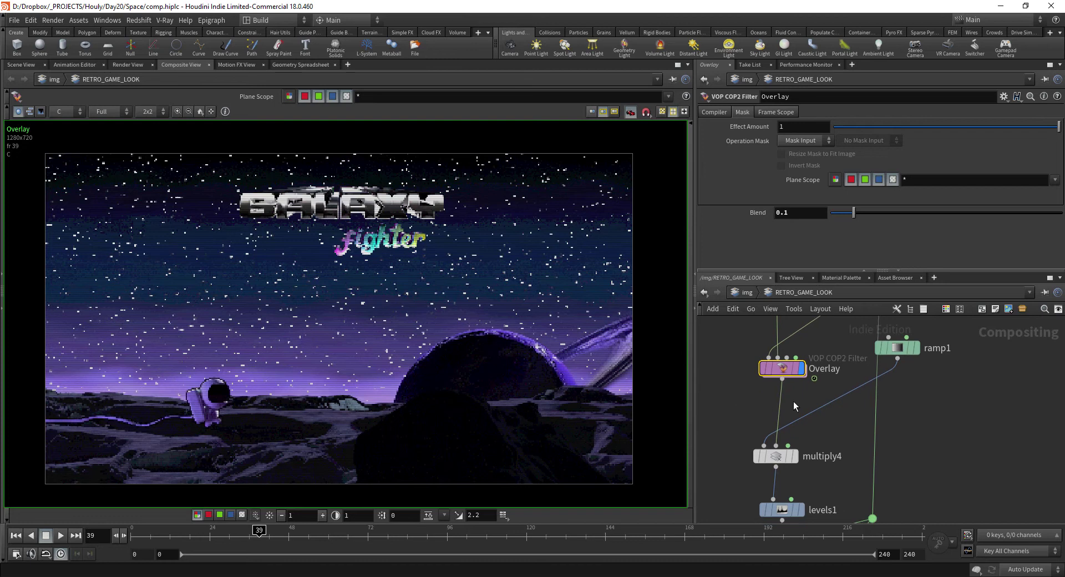
click(896, 348)
click(917, 348)
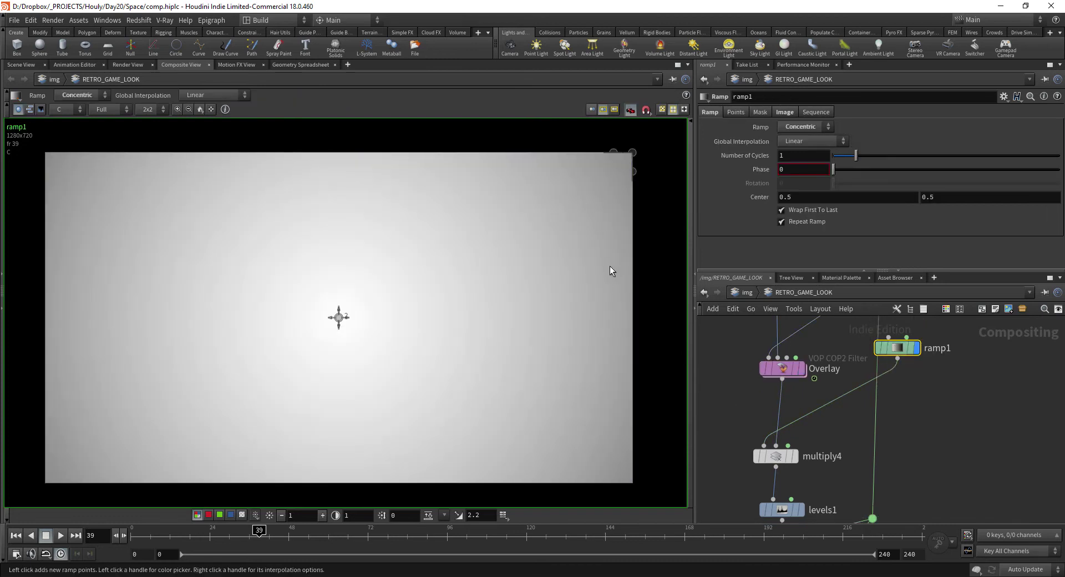
scroll(607, 301, down, 3)
middle_drag(607, 301, 528, 315)
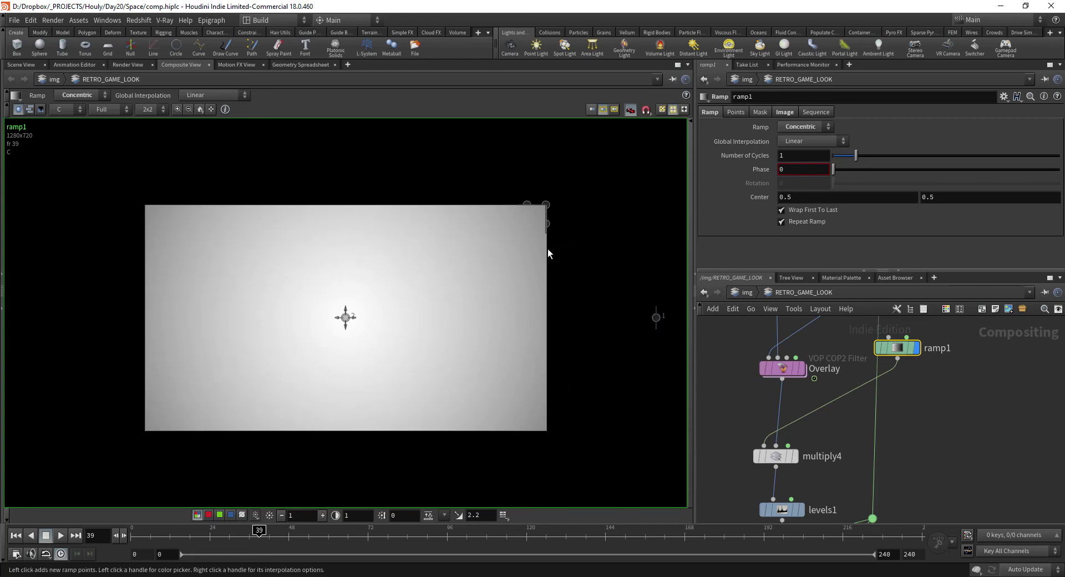
drag(722, 436, 802, 473)
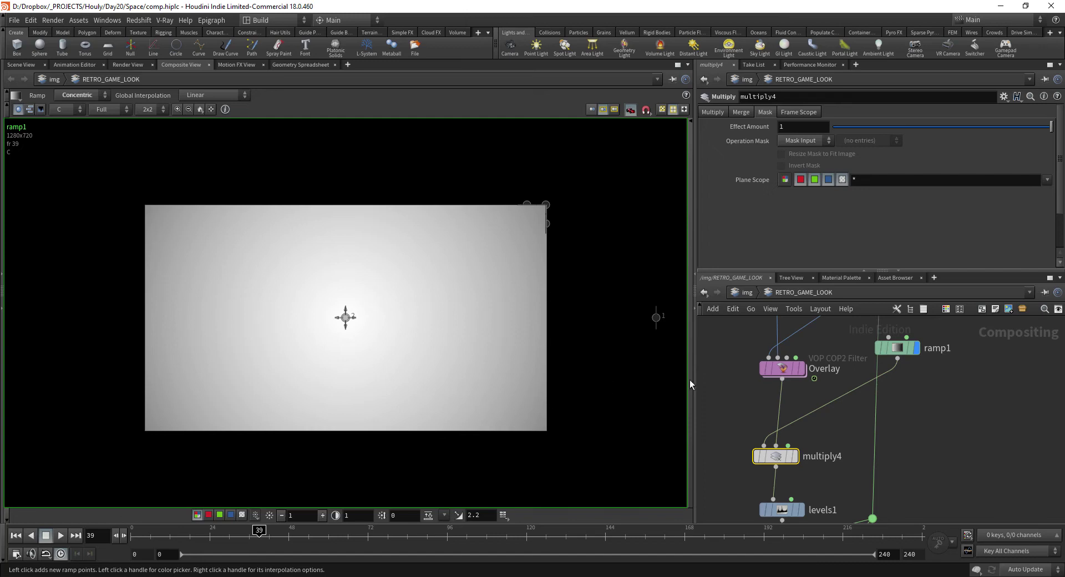
click(793, 457)
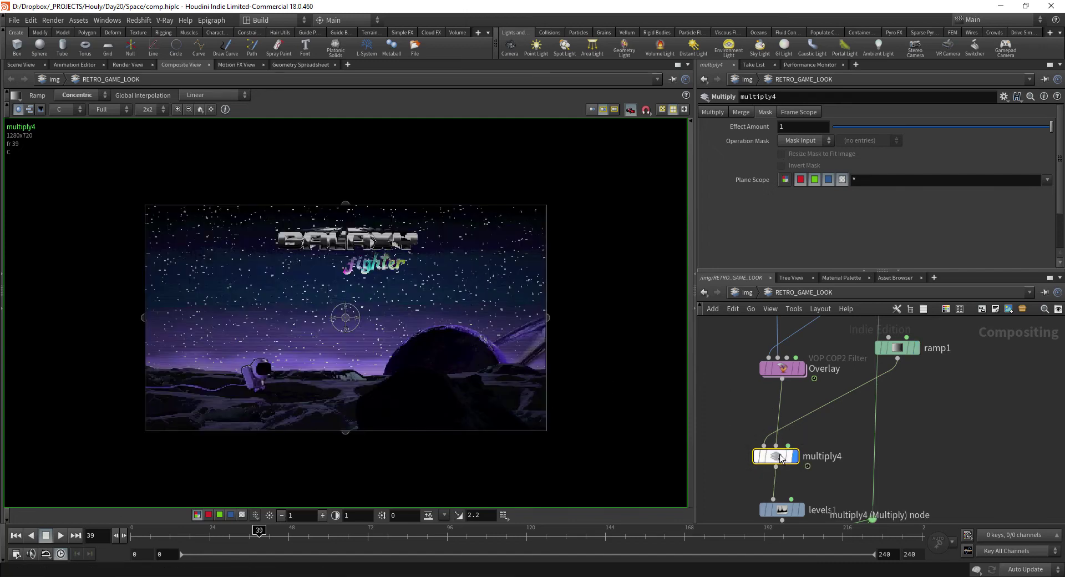
Try moving ramp1's outer point handle toward the image centre to tighten the vignette, and undo the move.
click(898, 348)
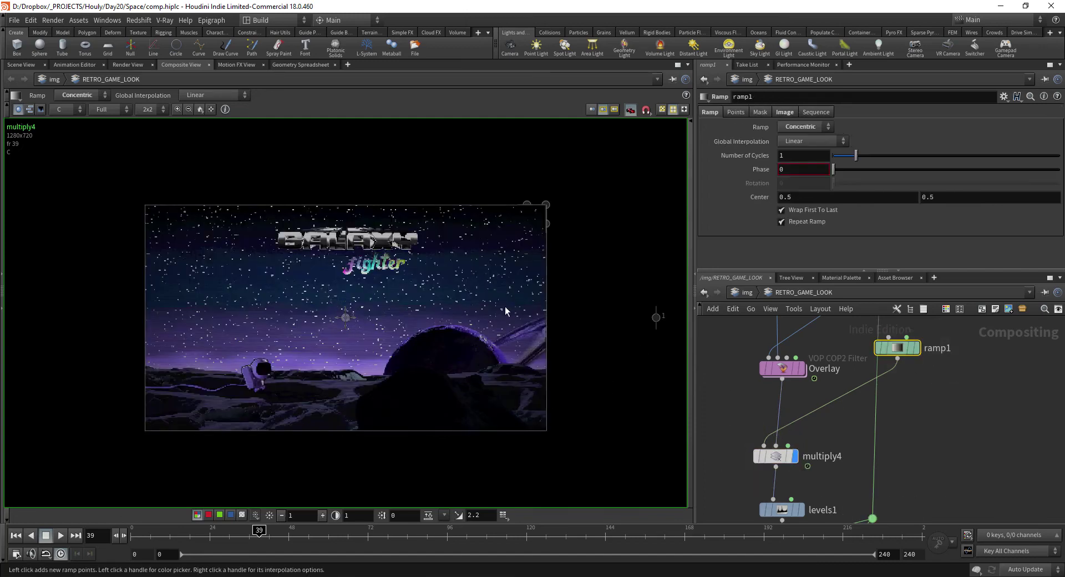
middle_drag(513, 307, 450, 320)
mouse_move(592, 331)
mouse_down()
mouse_move(497, 331)
mouse_move(509, 328)
mouse_up()
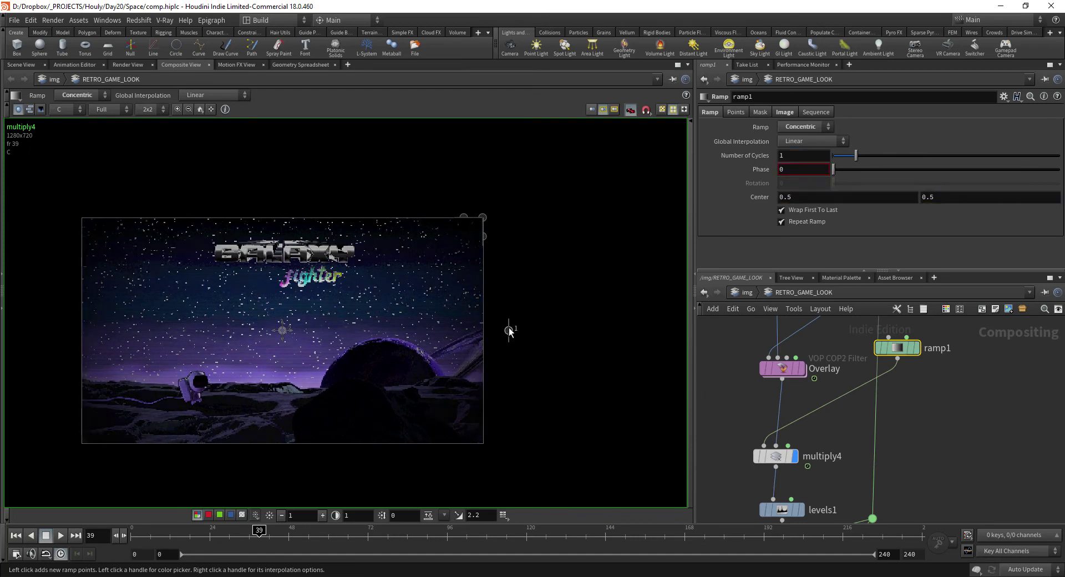
key(ctrl+z)
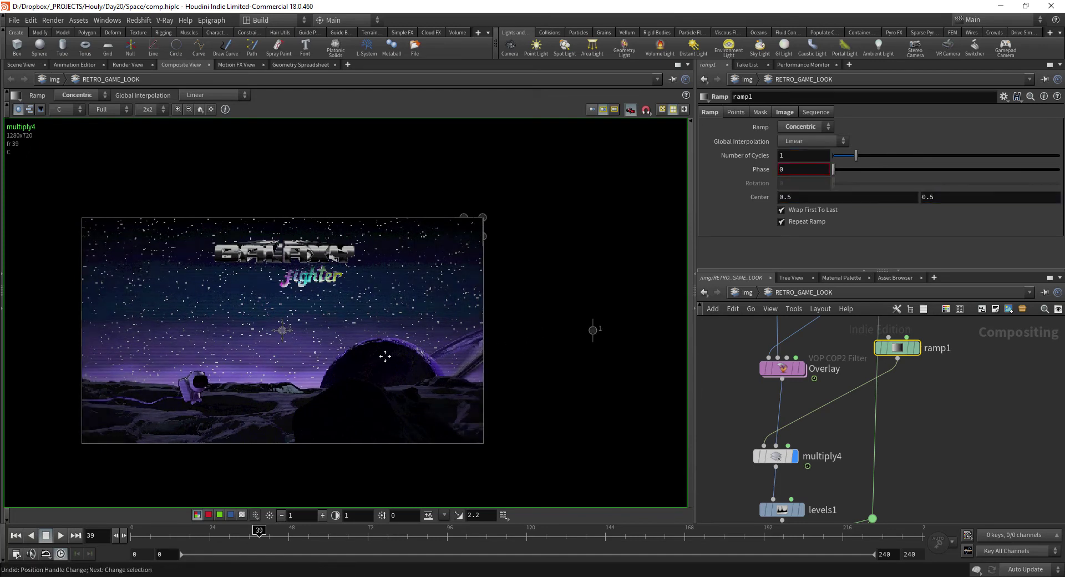
middle_drag(394, 352, 448, 324)
Compare the Overlay and multiply4 nodes to check the scene before and after the vignette.
click(785, 367)
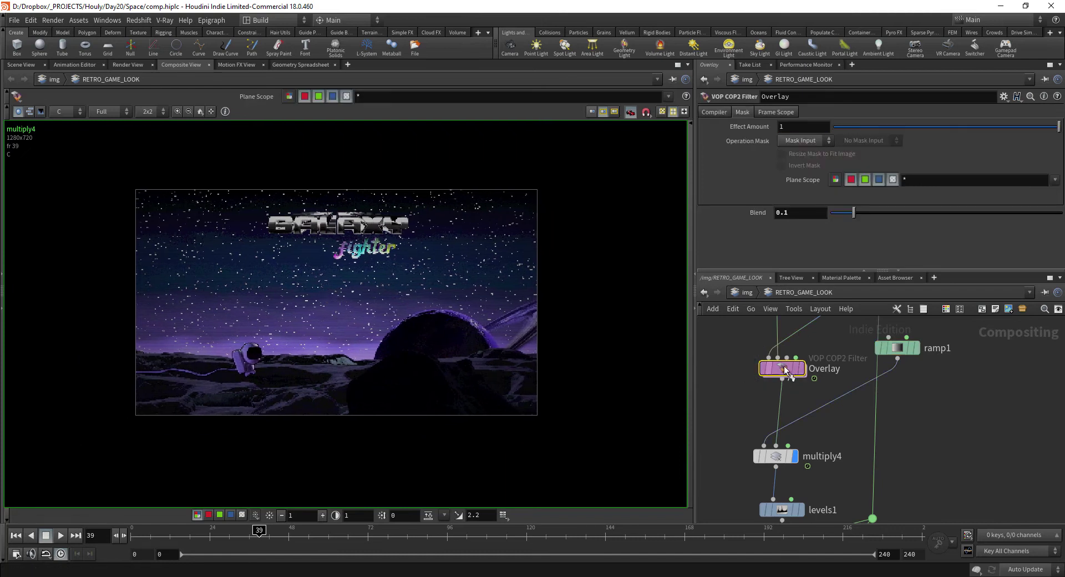
click(785, 367)
middle_drag(736, 432, 740, 407)
click(777, 432)
key(r)
click(776, 432)
middle_drag(739, 454, 753, 418)
scroll(788, 427, up, 3)
Display levels1 and examine the scene with its adjusted input levels.
click(824, 433)
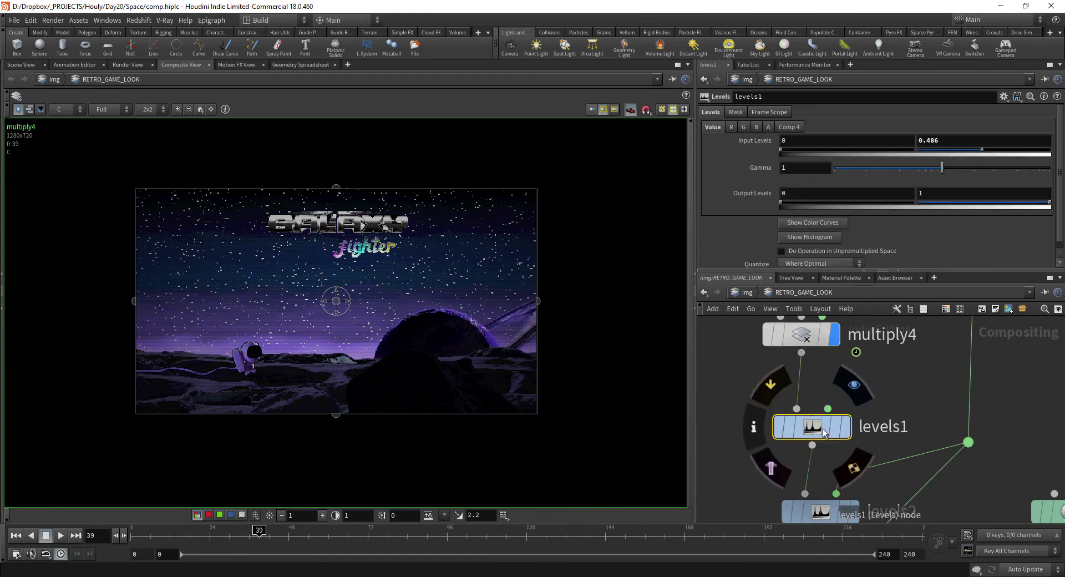
key(r)
middle_drag(742, 367, 744, 377)
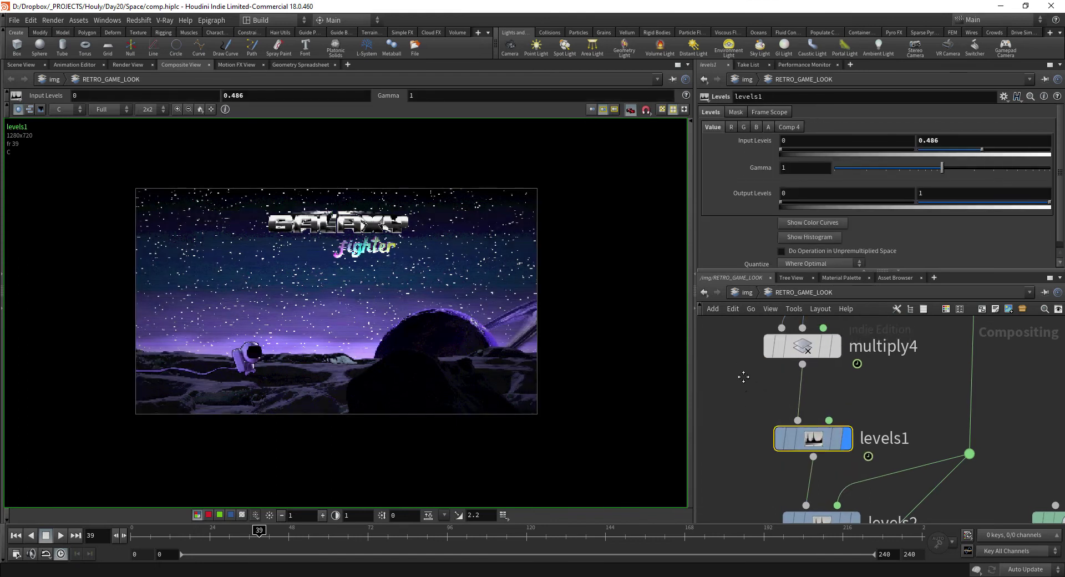
mouse_move(428, 347)
middle_down()
mouse_move(453, 356)
mouse_move(439, 353)
middle_up()
middle_drag(767, 465, 775, 393)
scroll(776, 394, down, 5)
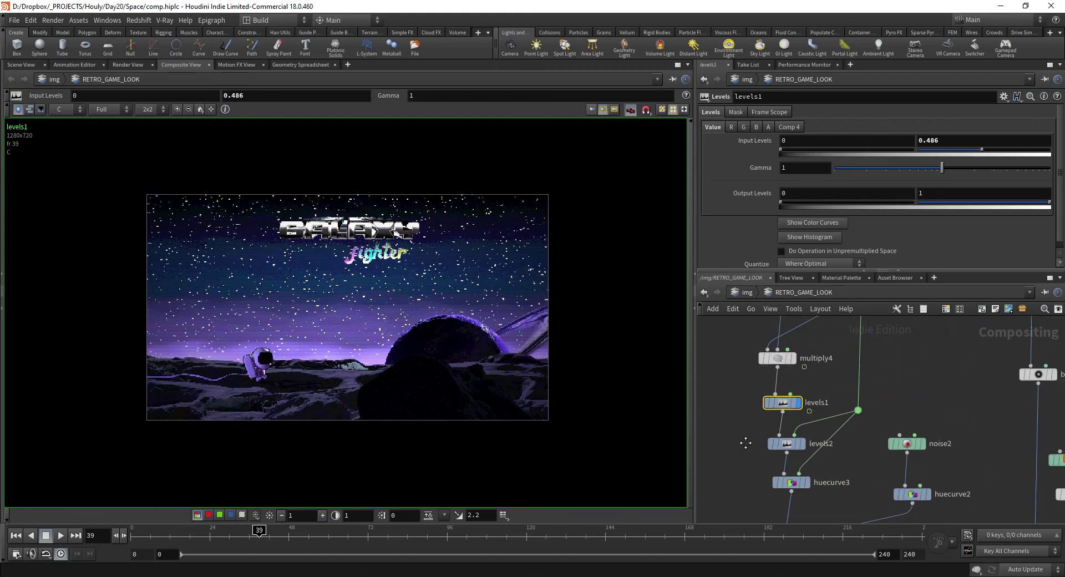
mouse_move(759, 424)
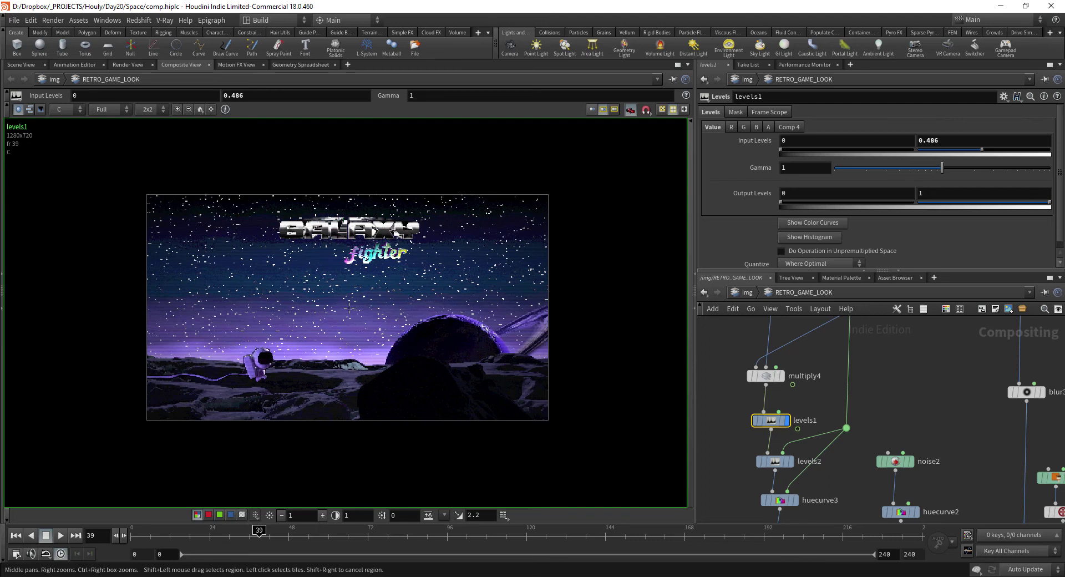
Select levels2 to read its input levels and examine the astronaut up close in the levels1 image.
middle_drag(738, 486, 734, 468)
click(758, 443)
middle_drag(264, 373, 350, 352)
scroll(350, 352, up, 7)
middle_drag(453, 351, 342, 353)
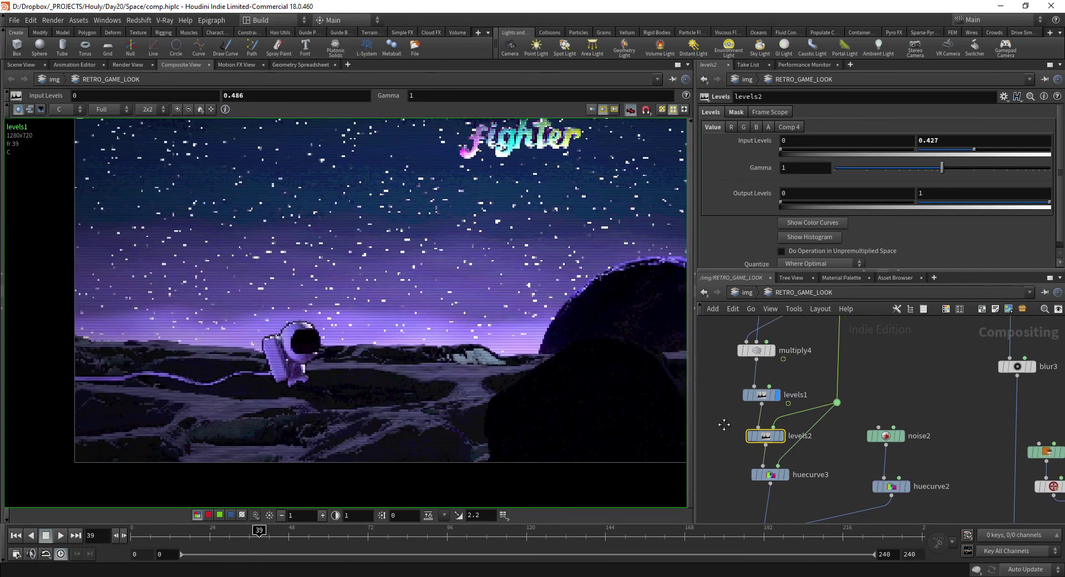
Display the space_mask_character_F4_jpg file node to examine the character mask that feeds levels2 and huecurve3.
scroll(838, 450, down, 5)
scroll(847, 429, down, 4)
middle_drag(866, 414, 863, 510)
middle_drag(846, 366, 848, 465)
click(833, 405)
click(834, 404)
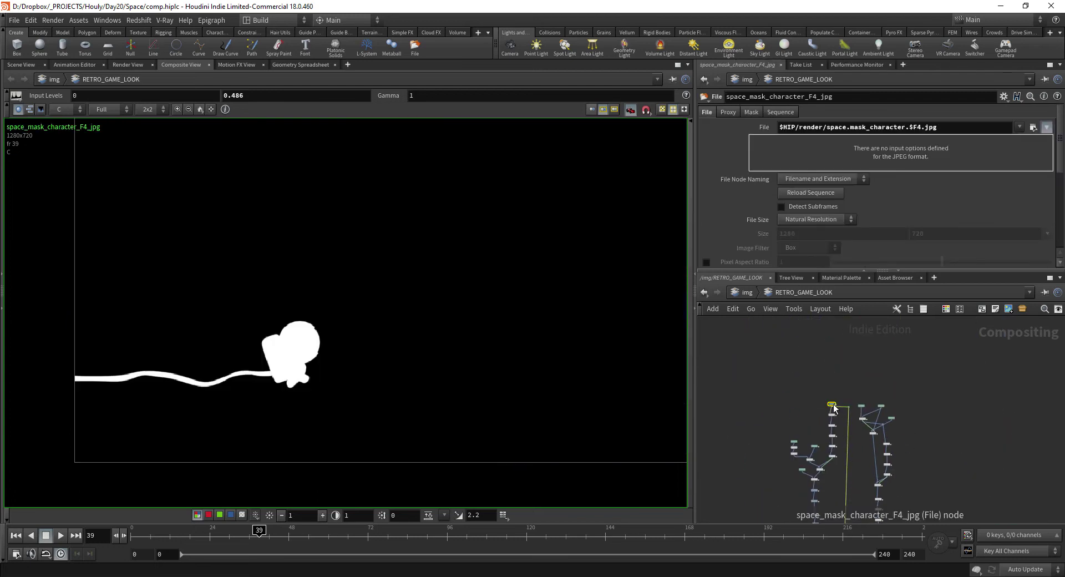
Display levels2 and huecurve3 alternately to compare the masked brightness and saturation adjustments on the astronaut.
scroll(822, 422, up, 5)
scroll(811, 427, up, 3)
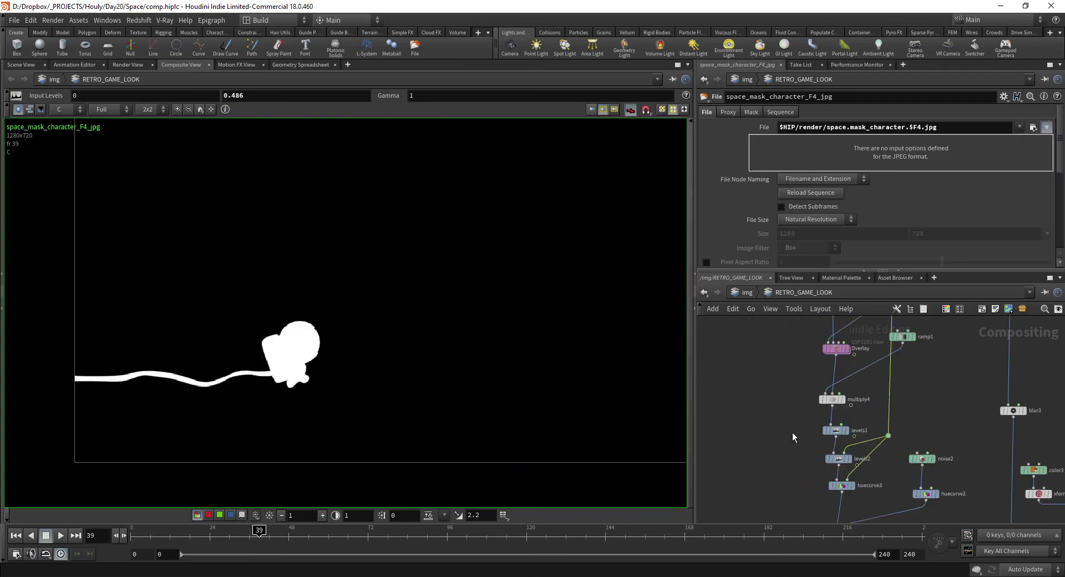
click(839, 459)
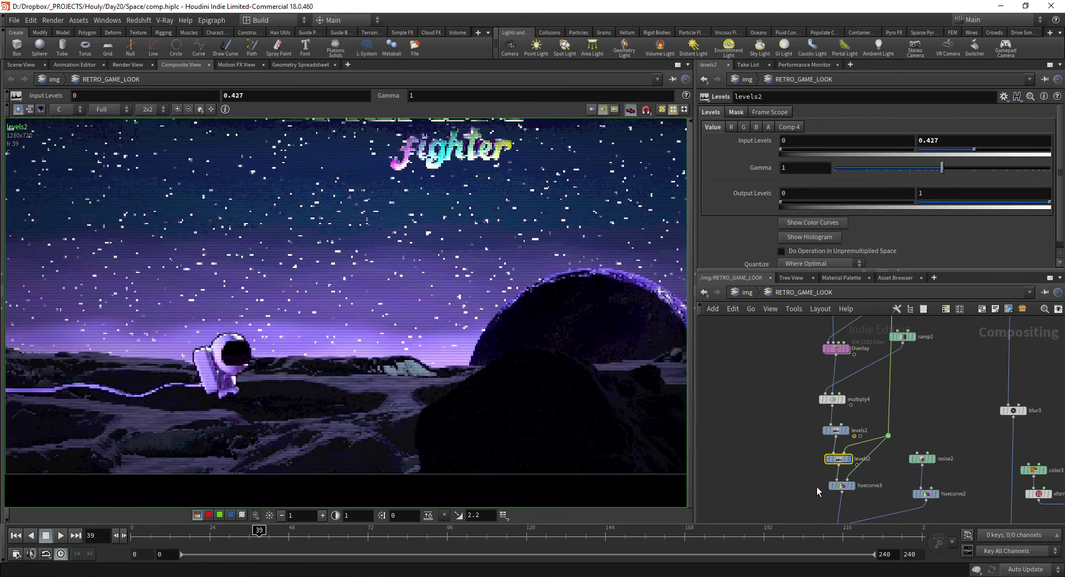
click(843, 487)
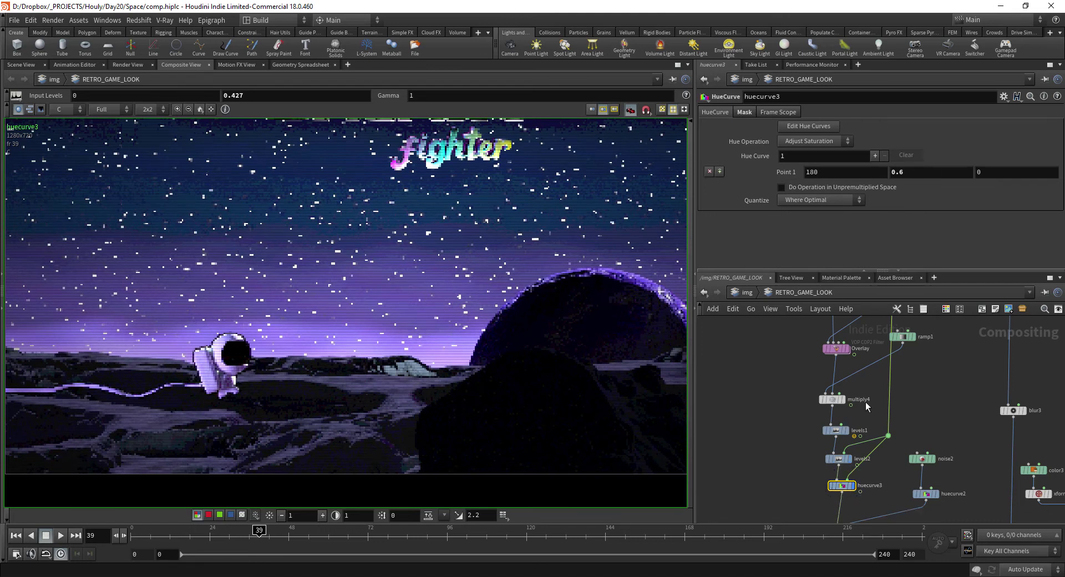
click(838, 459)
click(849, 483)
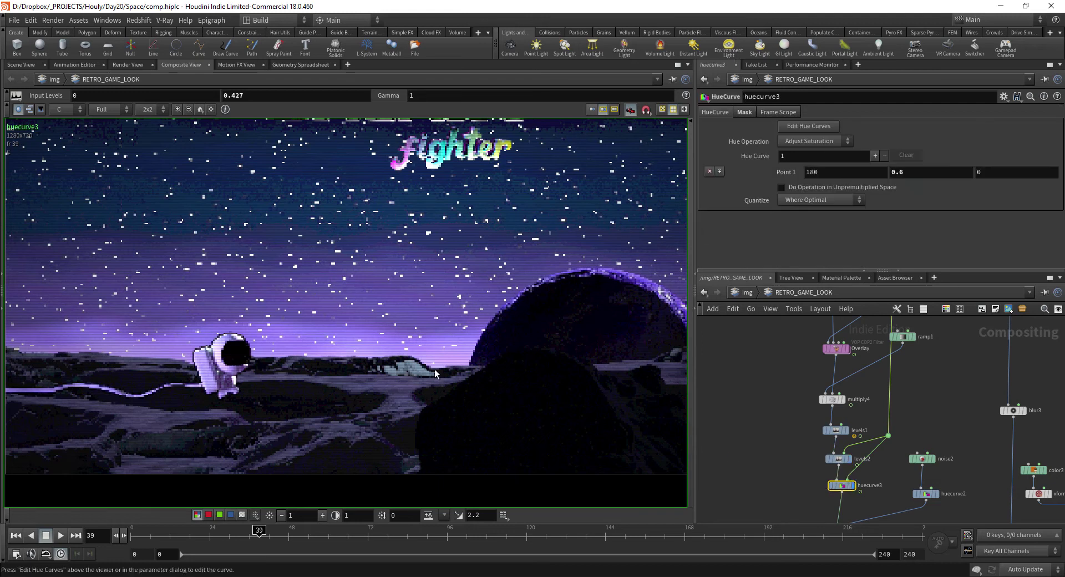
scroll(485, 338, down, 3)
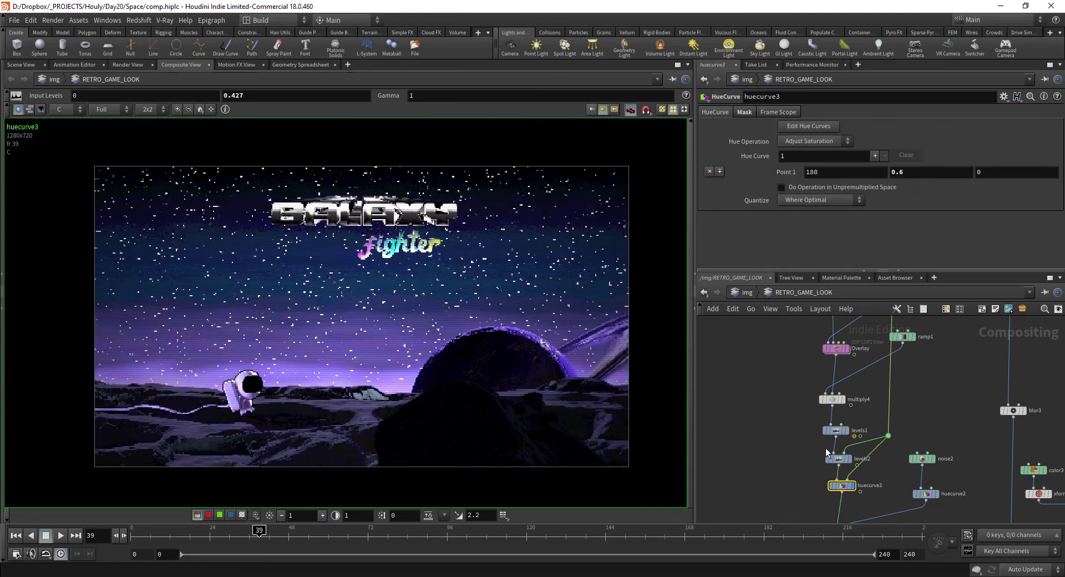
Display noise2 to examine the noise used for the grain.
middle_drag(826, 448, 752, 373)
scroll(836, 420, up, 1)
middle_drag(822, 416, 854, 410)
scroll(872, 392, up, 2)
drag(849, 384, 894, 358)
key(r)
click(890, 359)
Display add1 and compare it with huecurve3 to examine the faint noise added over the dark planet and rocks.
middle_drag(776, 459, 806, 417)
drag(728, 434, 802, 485)
key(r)
scroll(395, 327, up, 4)
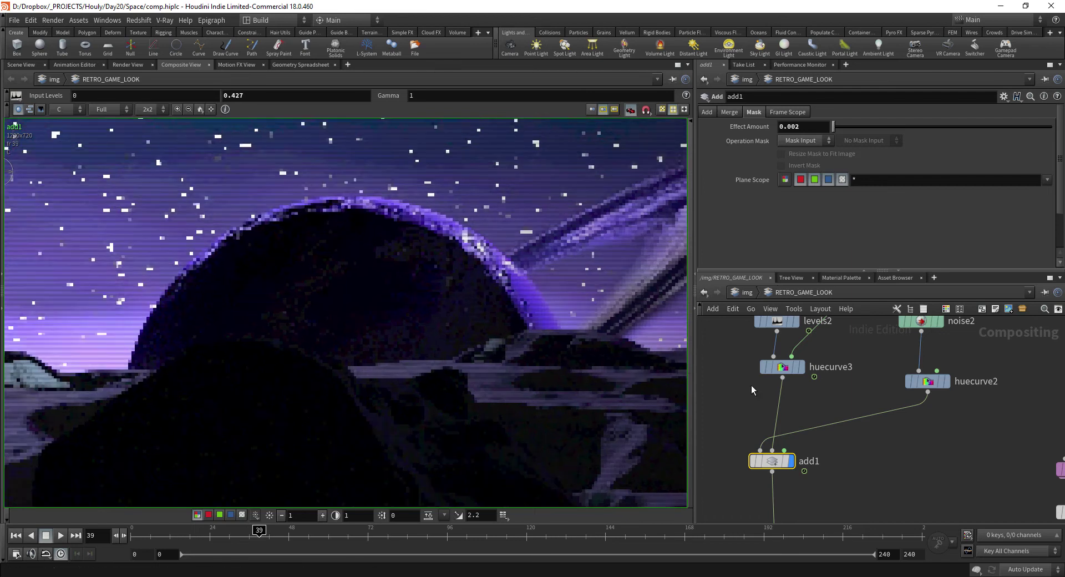
click(791, 365)
click(770, 461)
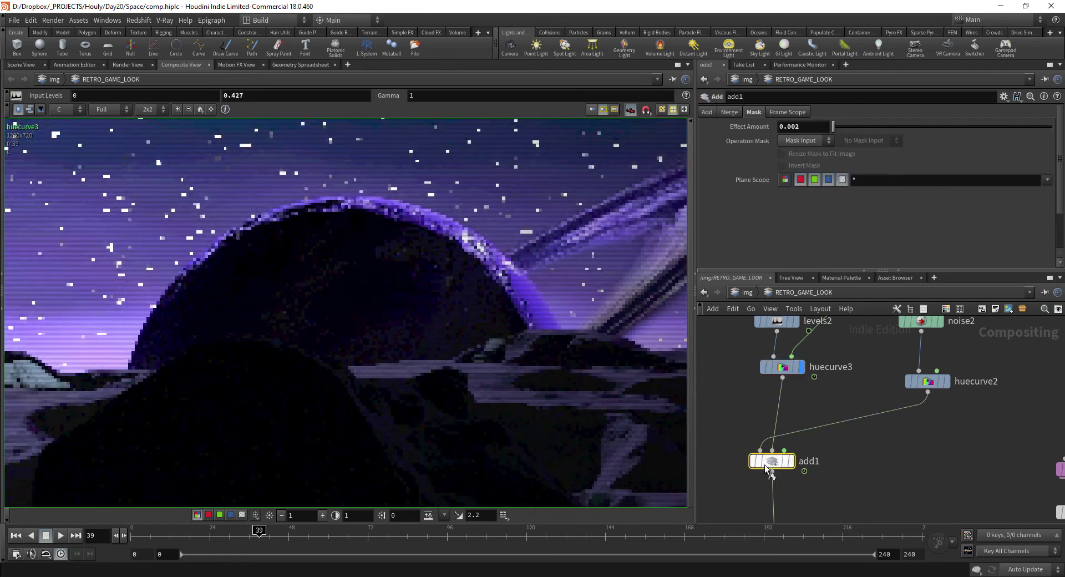
scroll(450, 334, down, 5)
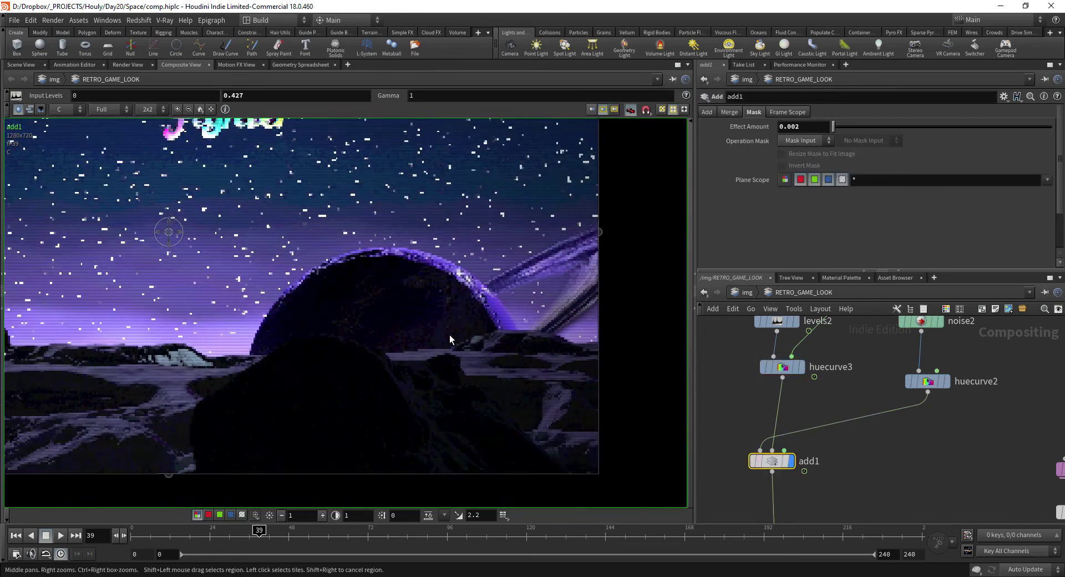
scroll(832, 414, down, 6)
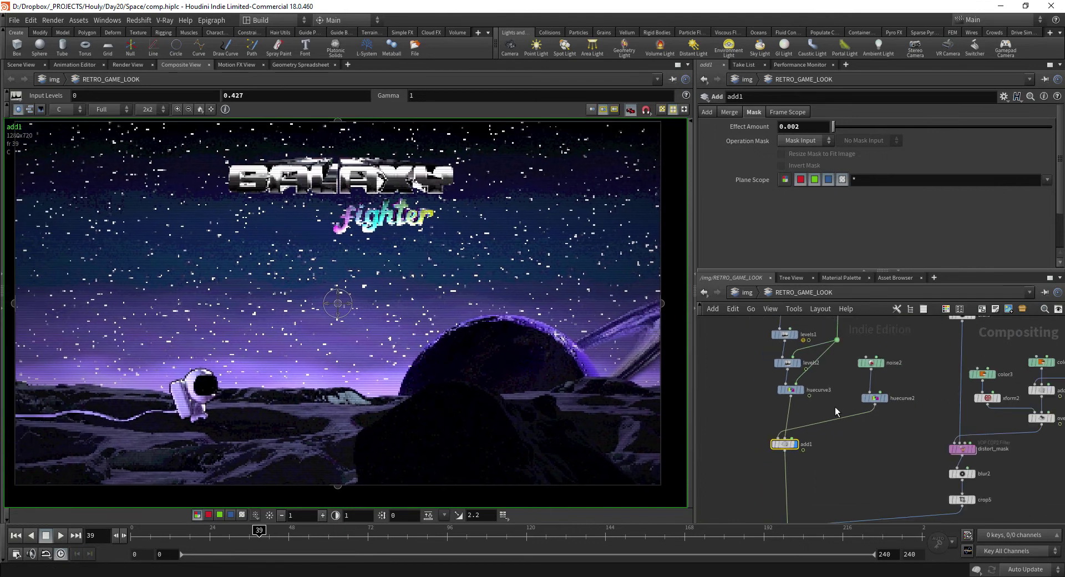
Display color3, xform2 and over5 in turn to examine how the mask for the black side borders is built.
middle_drag(774, 454, 754, 470)
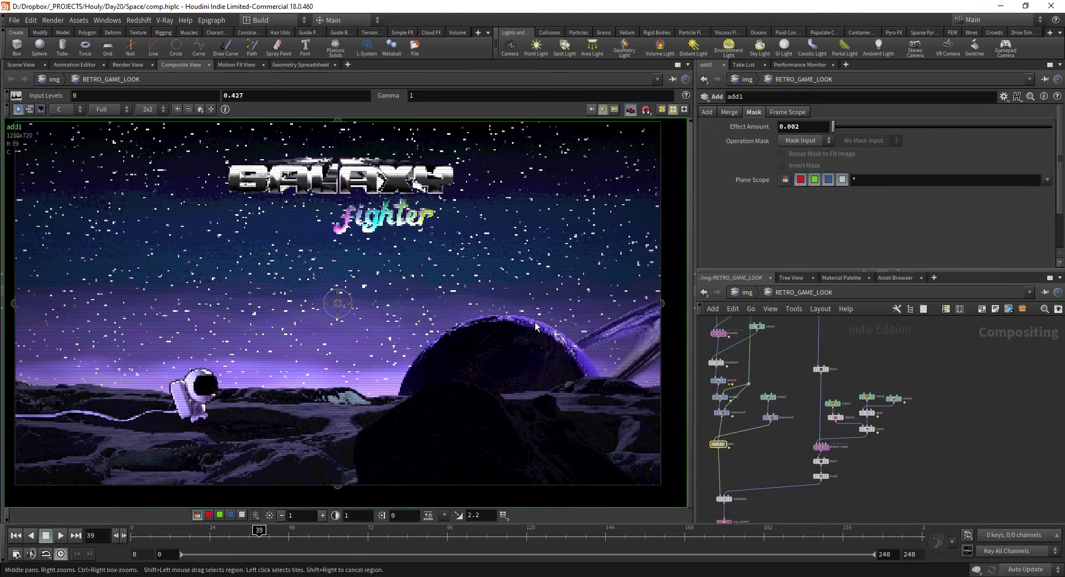
scroll(505, 315, down, 2)
middle_drag(505, 315, 488, 324)
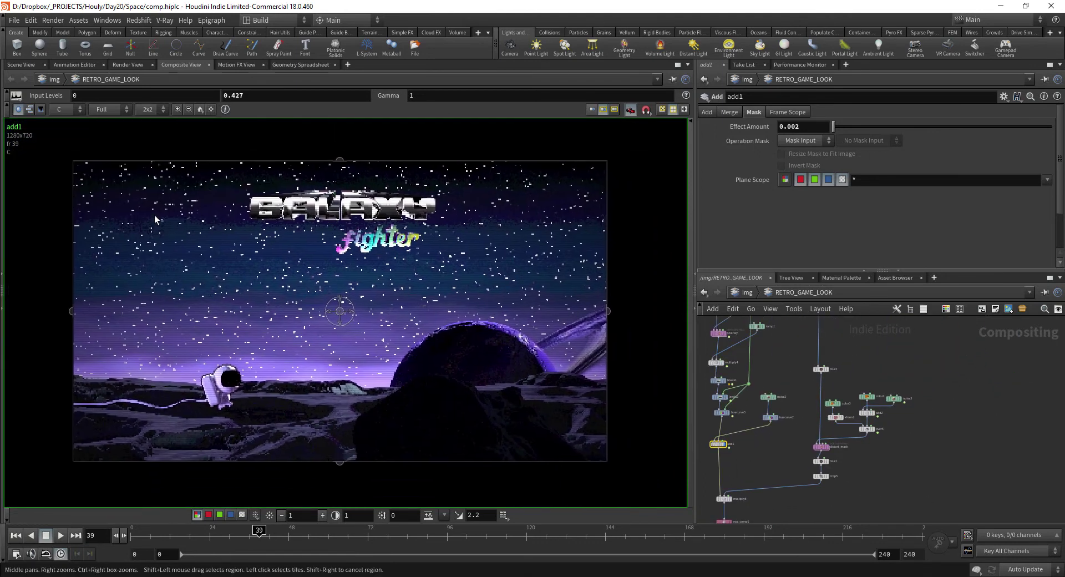
scroll(828, 398, up, 5)
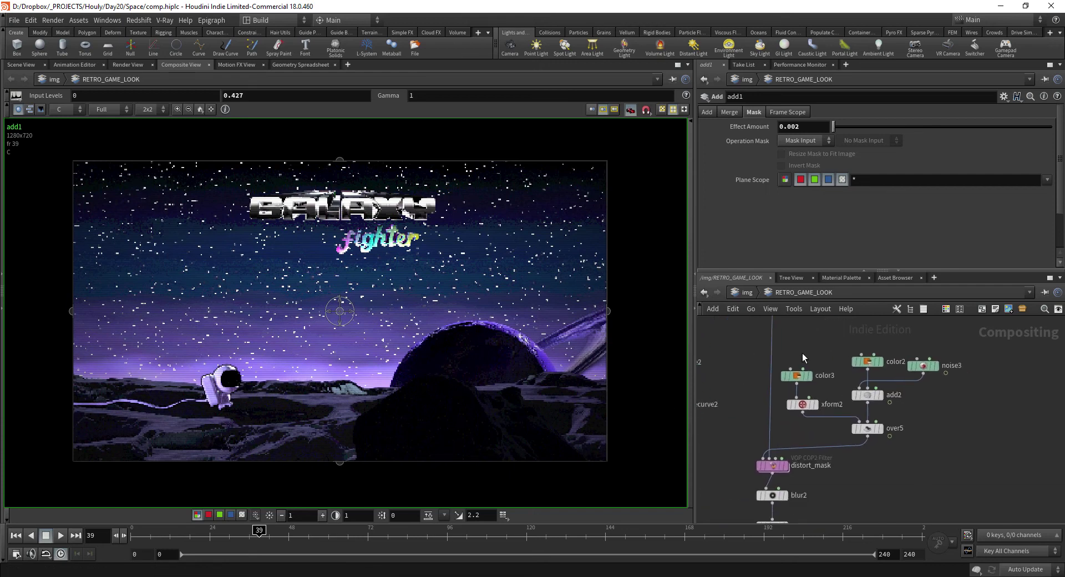
click(799, 372)
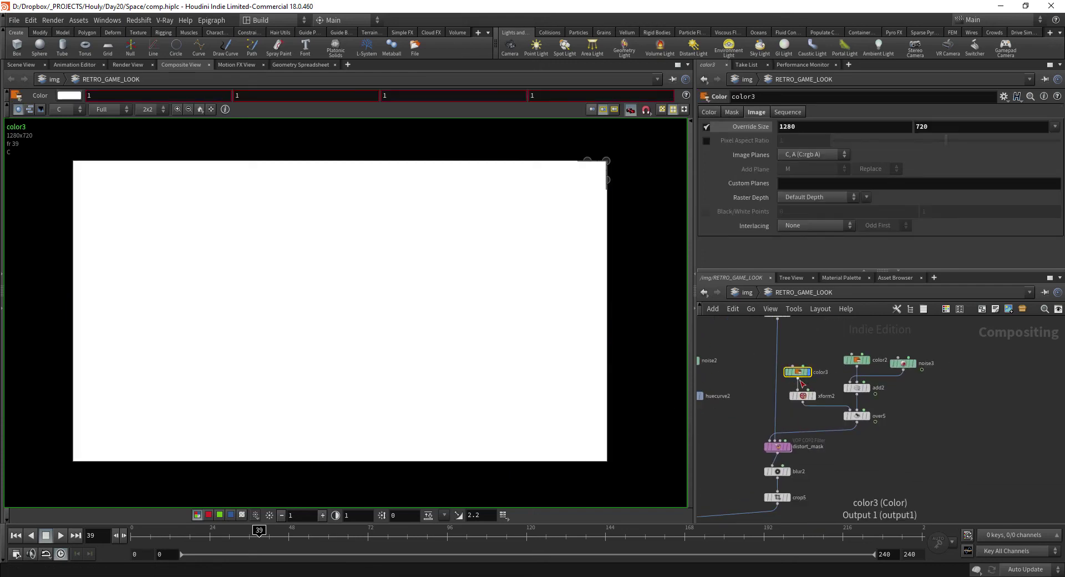
click(802, 396)
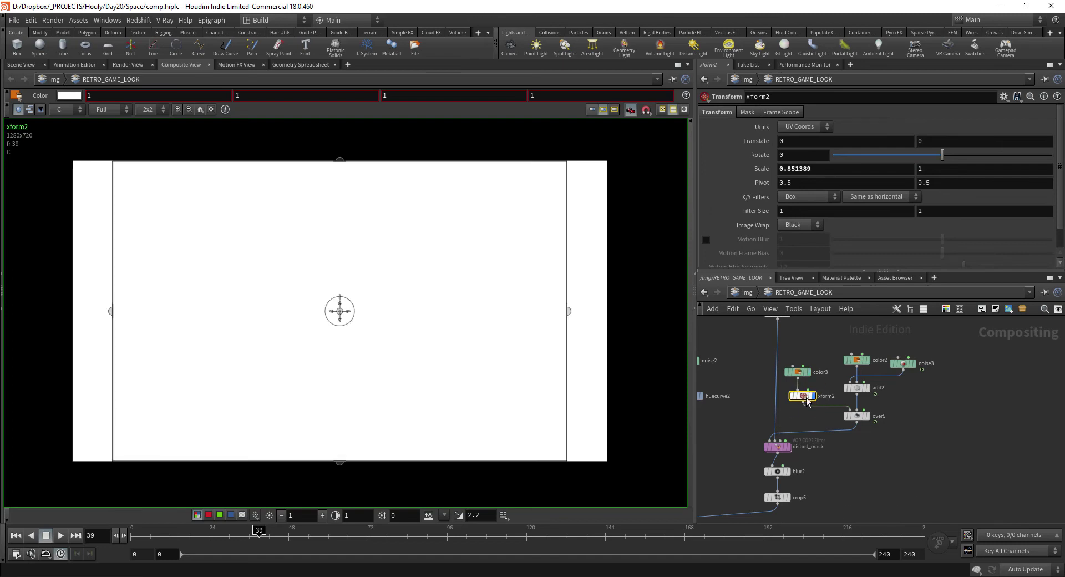
drag(823, 353, 795, 377)
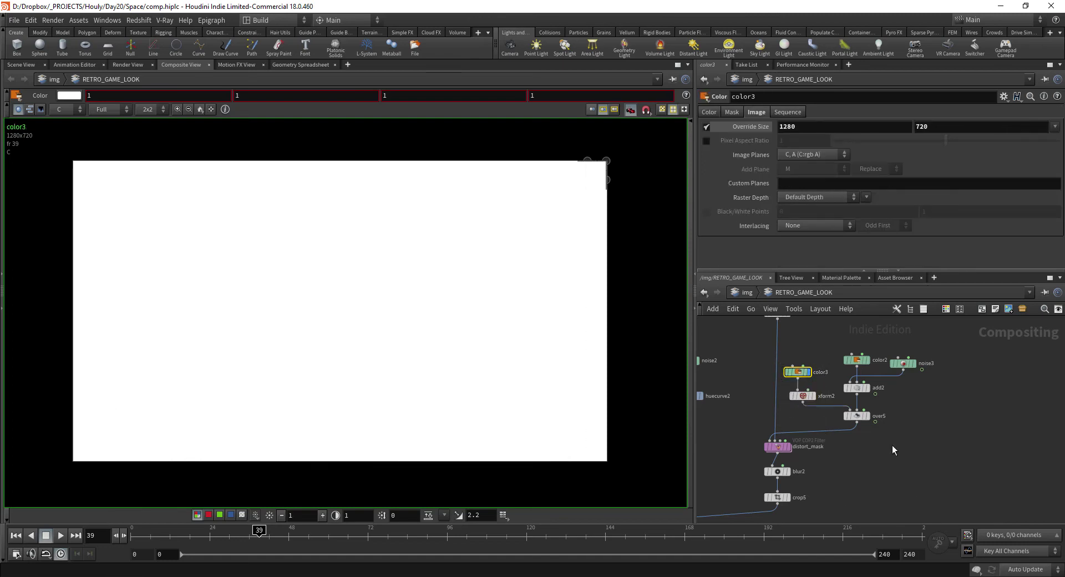
click(857, 416)
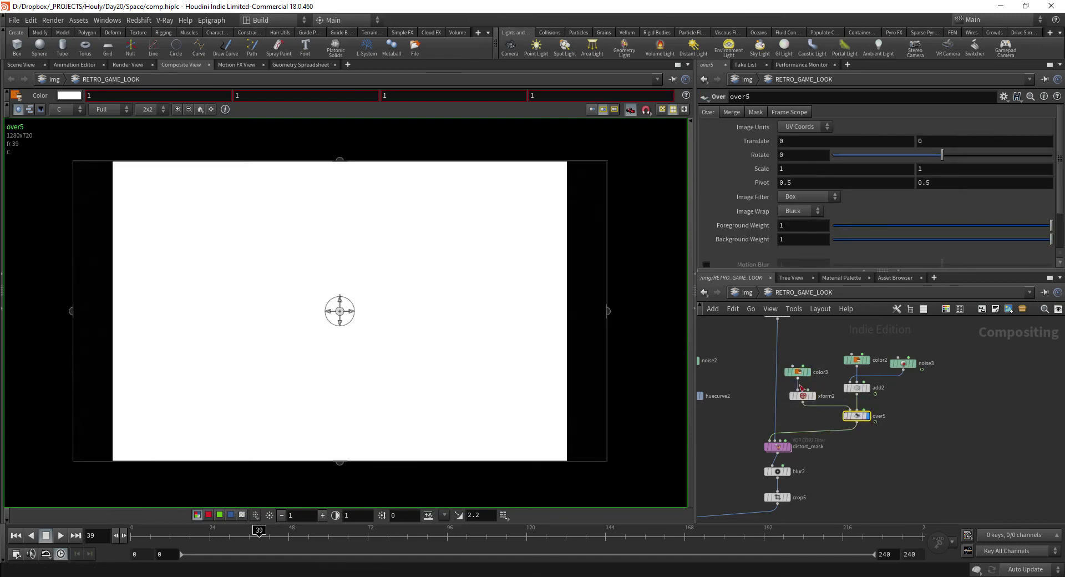
Display distort_mask and examine the mask's wavy side edges at different frames, including frame 100.
click(776, 447)
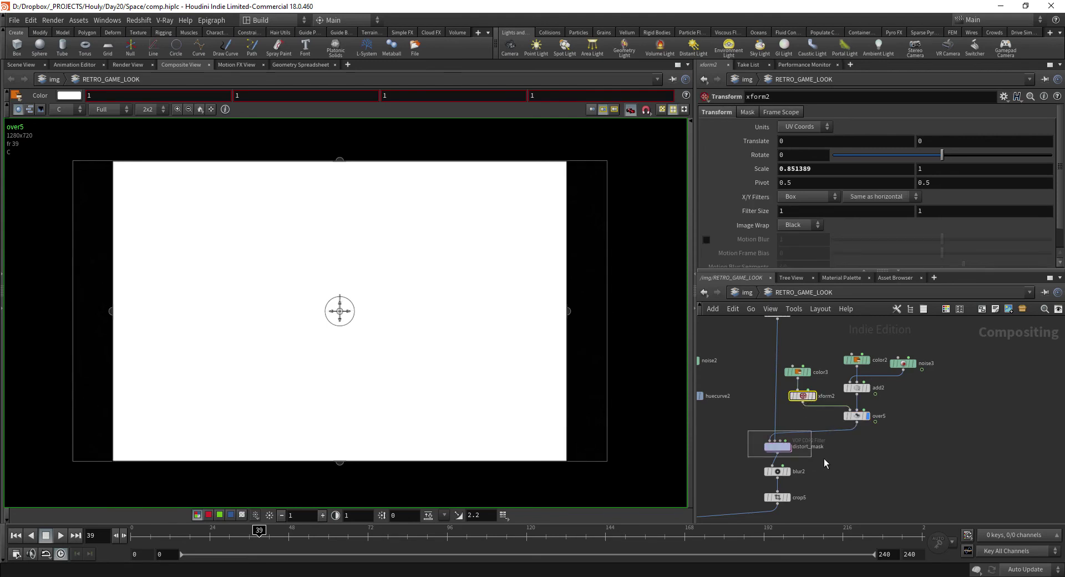
scroll(811, 443, up, 5)
middle_drag(811, 443, 851, 441)
scroll(838, 443, down, 2)
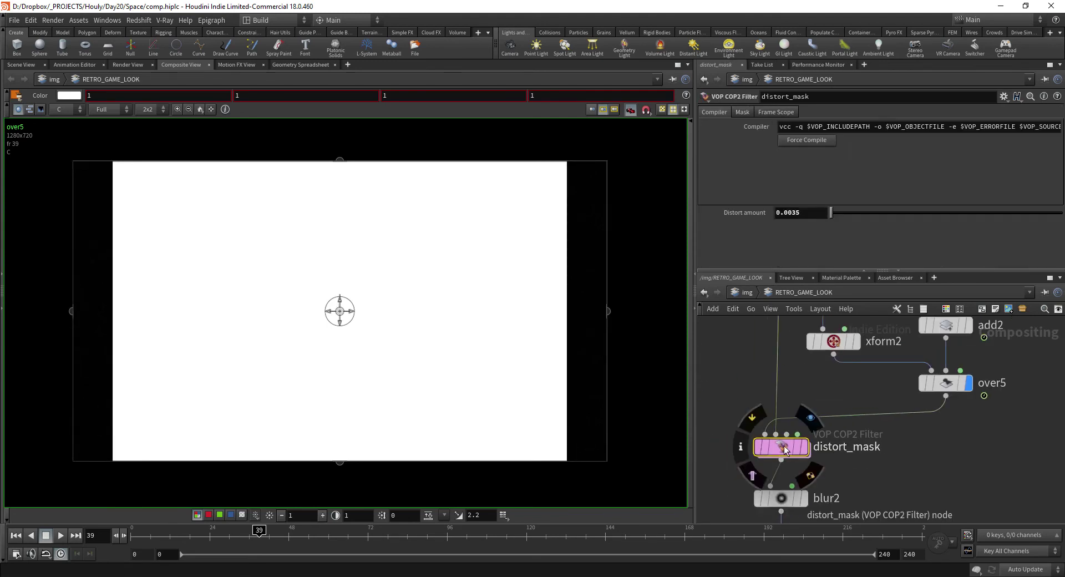
click(804, 446)
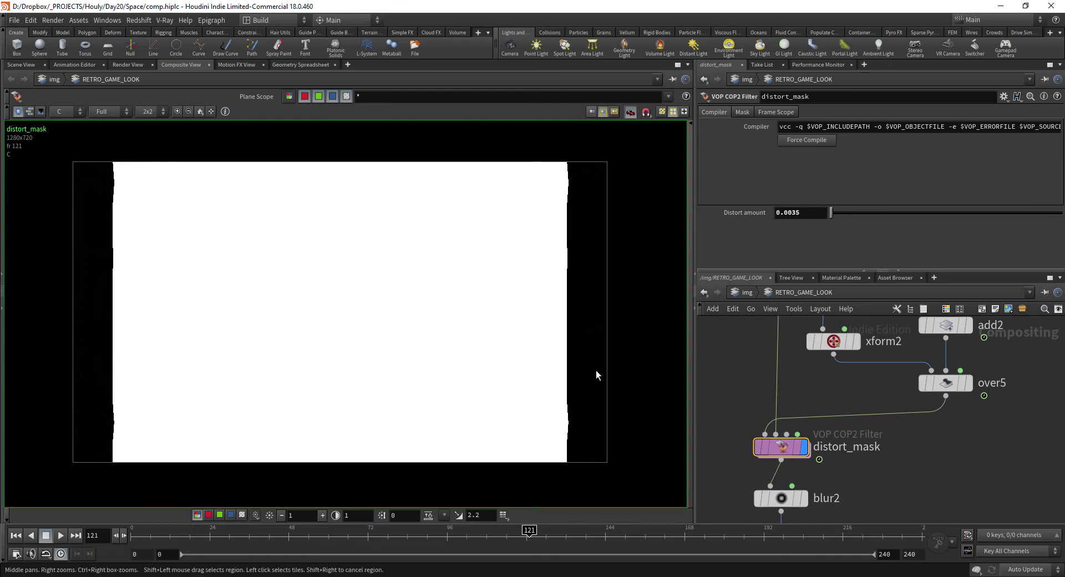
scroll(588, 383, up, 2)
middle_drag(577, 386, 431, 321)
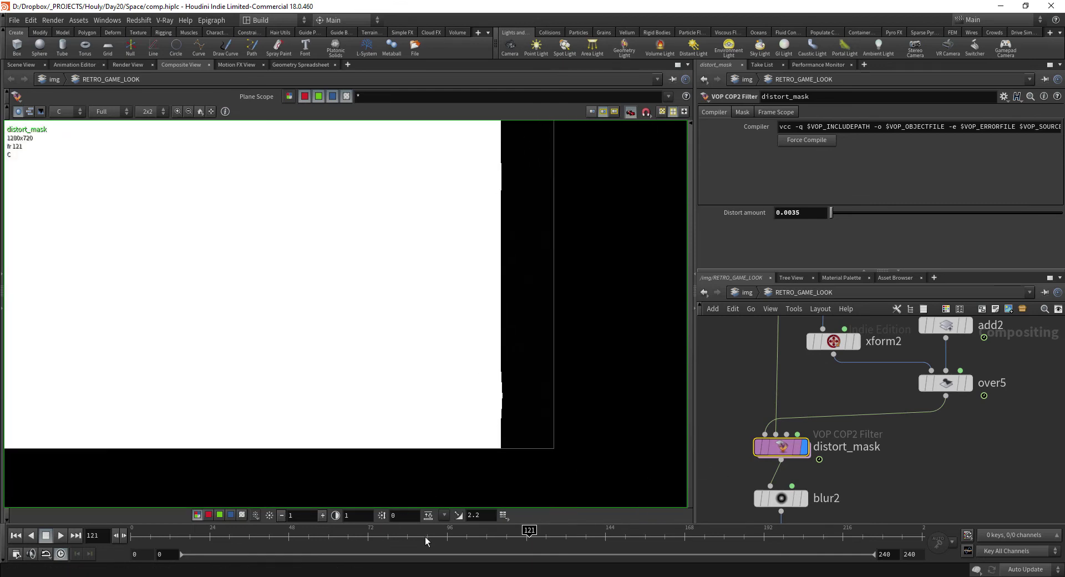
drag(725, 467, 803, 418)
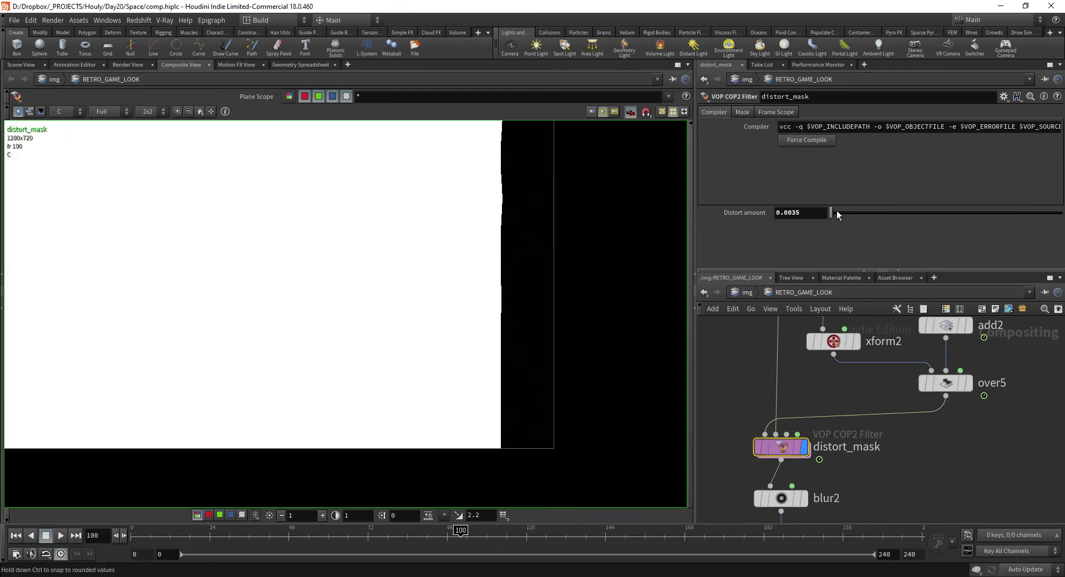
Try a distort amount of 0.06 on distort_mask, check the mask edges, and undo the change.
drag(831, 210, 844, 210)
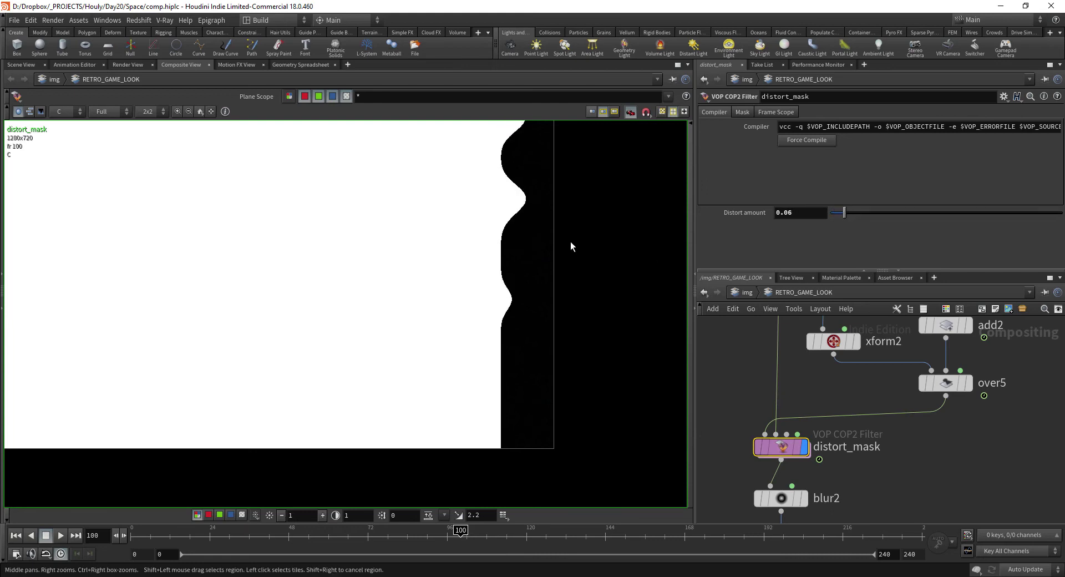
key(h)
scroll(579, 294, down, 1)
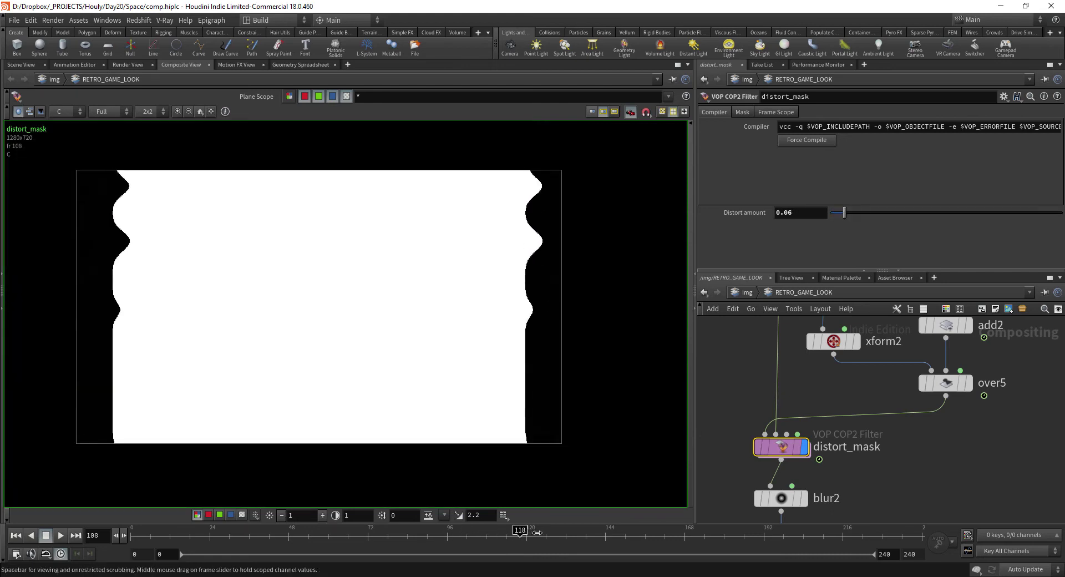
key(ctrl+z)
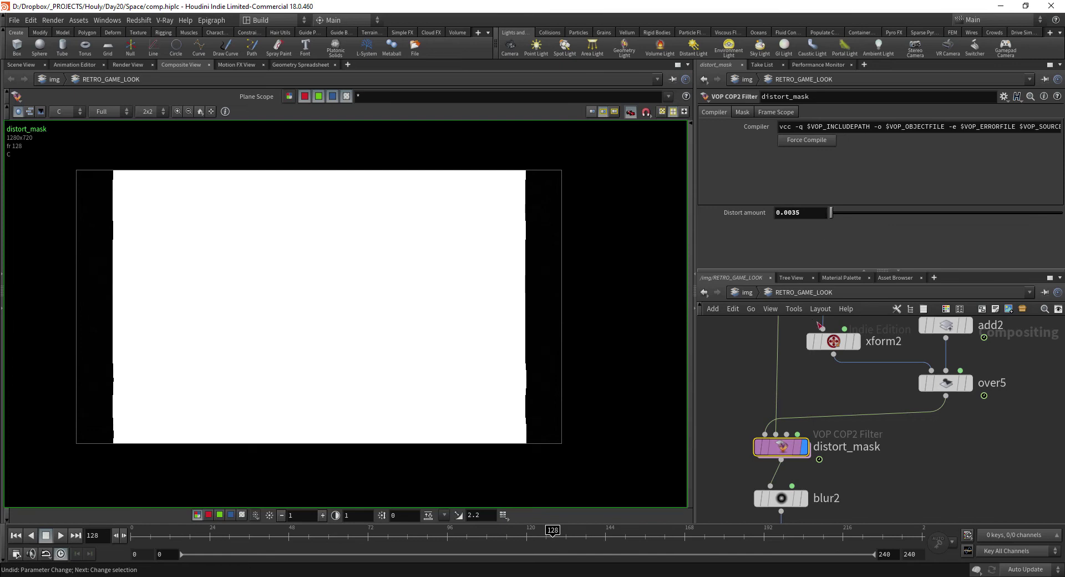
Try narrowing the border mask by scaling xform2 horizontally to about 0.68, and undo the change.
middle_drag(823, 328, 820, 371)
click(845, 380)
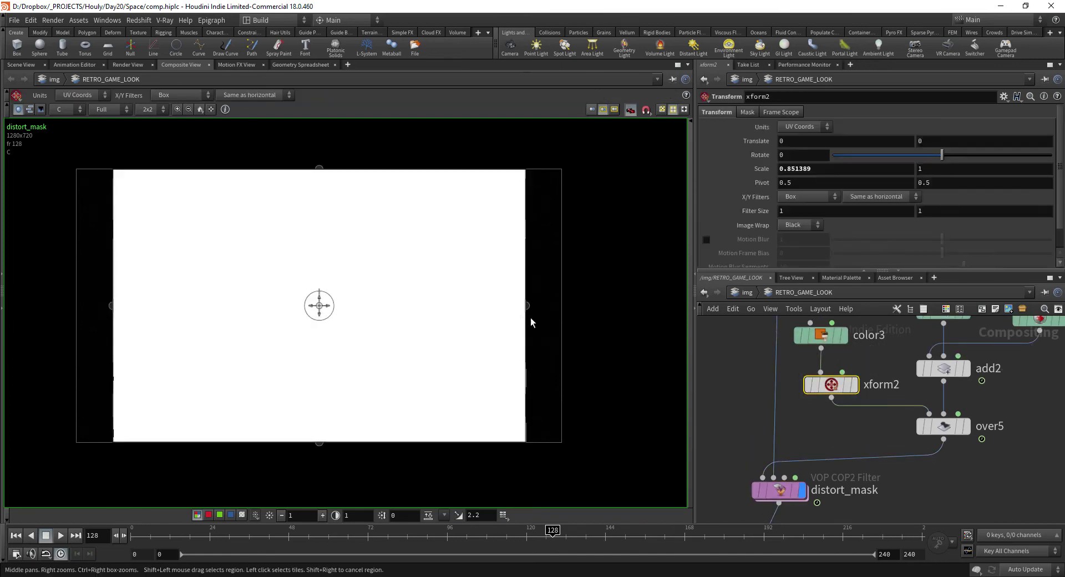
drag(527, 306, 486, 306)
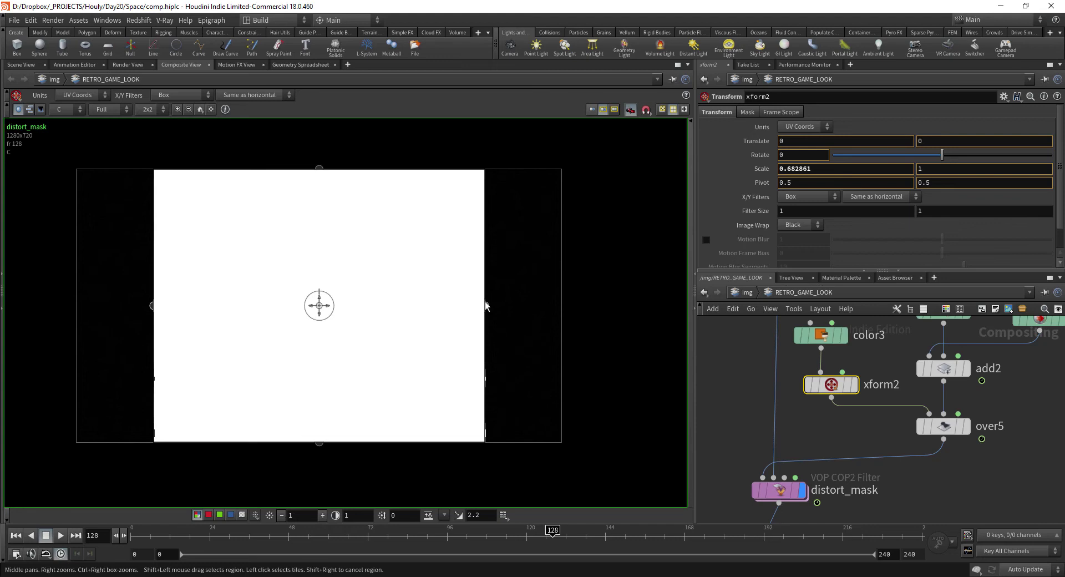
drag(486, 306, 486, 307)
key(ctrl+z)
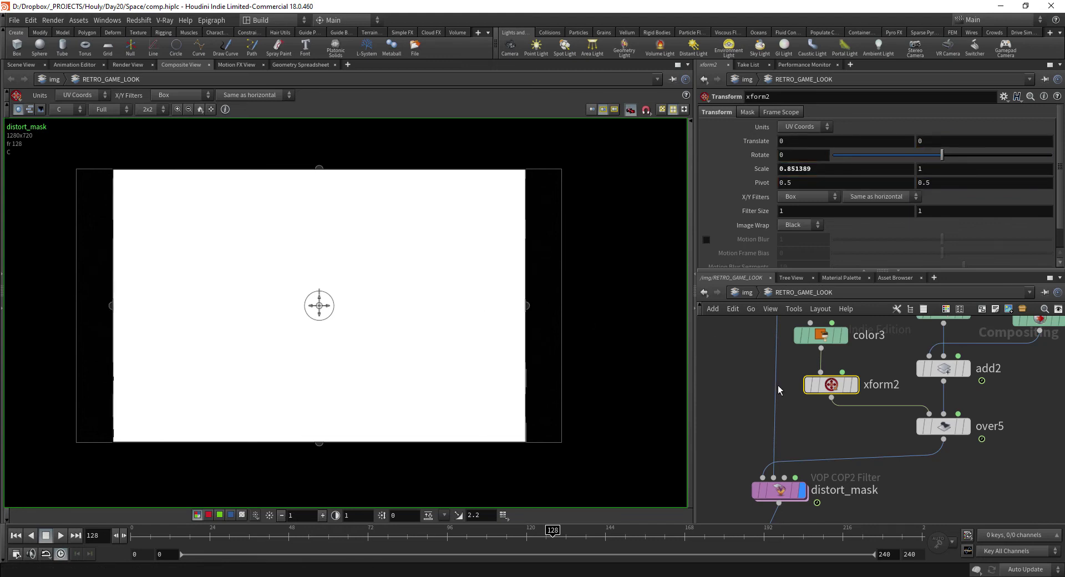
Display blur2 and examine the softened side edges of the border mask up close.
middle_drag(794, 434, 906, 360)
scroll(905, 360, down, 2)
middle_drag(861, 411, 858, 380)
drag(859, 387, 914, 409)
click(913, 402)
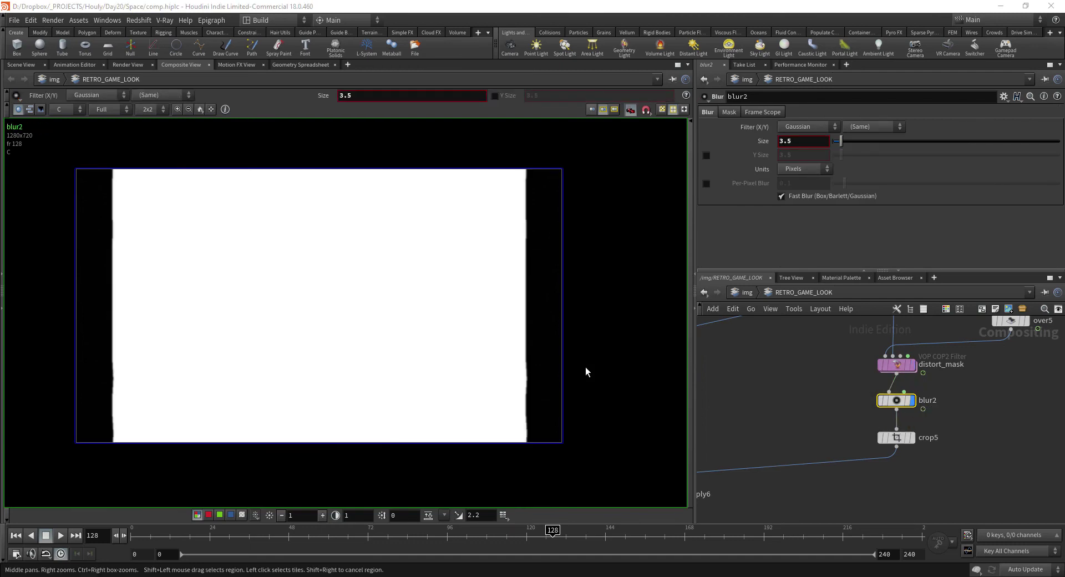
middle_drag(581, 365, 484, 344)
scroll(451, 314, up, 8)
scroll(431, 330, down, 8)
scroll(432, 329, down, 1)
middle_drag(388, 331, 482, 346)
Display multiply6 and narrow the bordered picture by scaling xform2 horizontally to about 0.66.
middle_drag(803, 432, 946, 388)
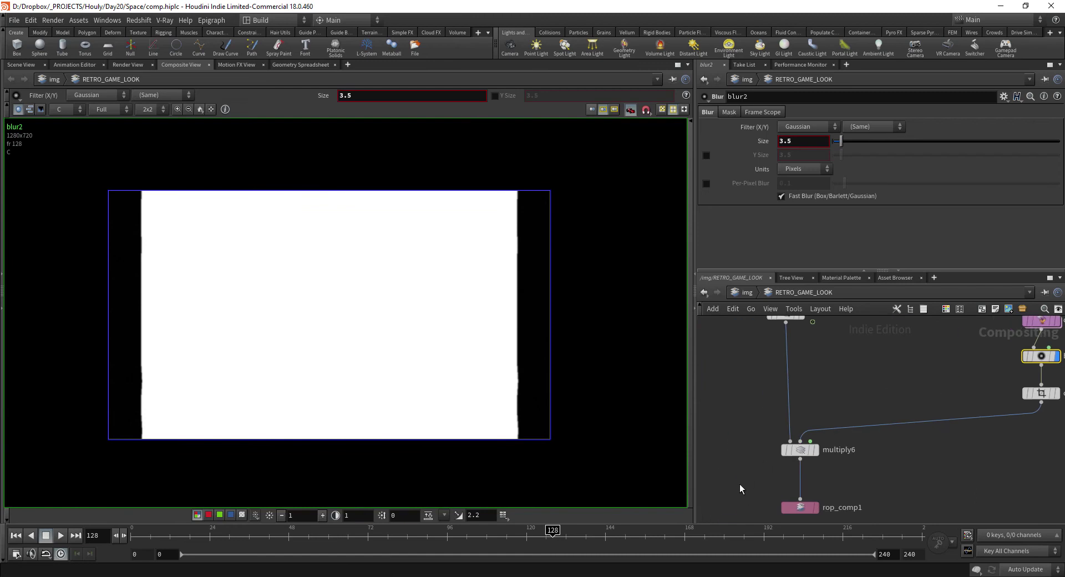
click(799, 450)
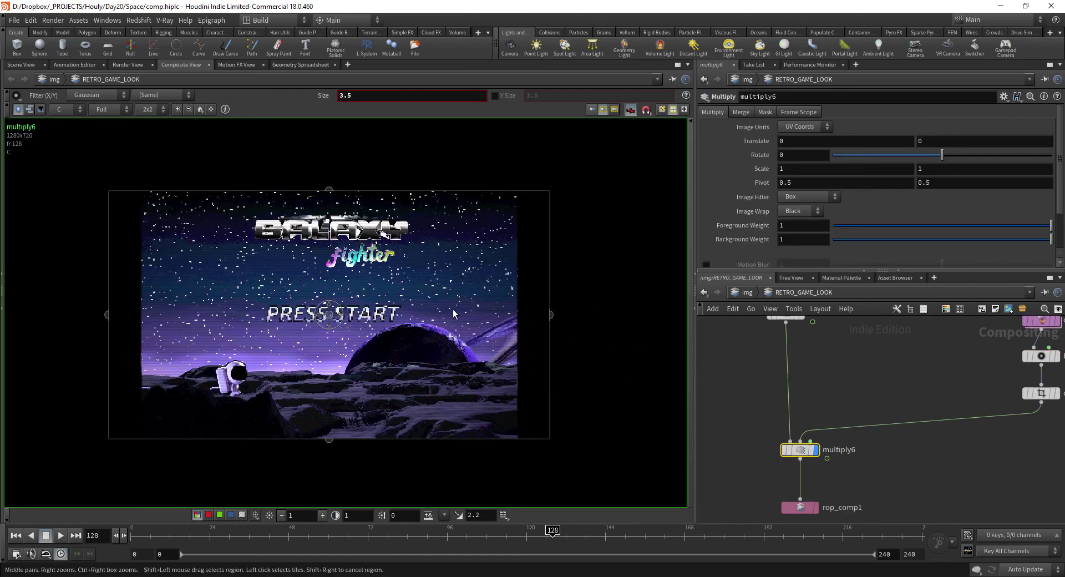
middle_drag(818, 349, 821, 371)
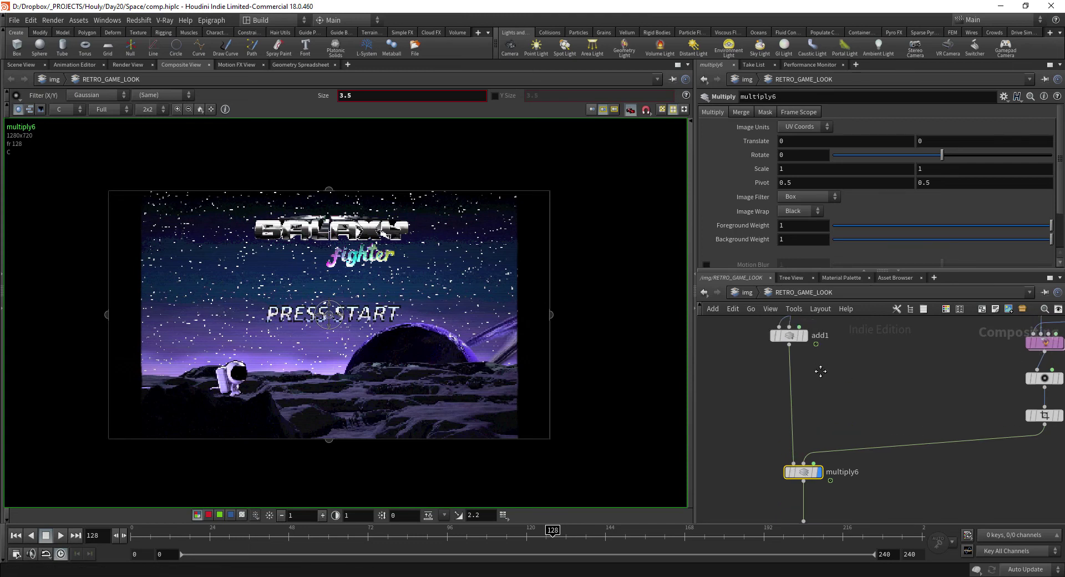
middle_drag(954, 392, 867, 428)
click(902, 423)
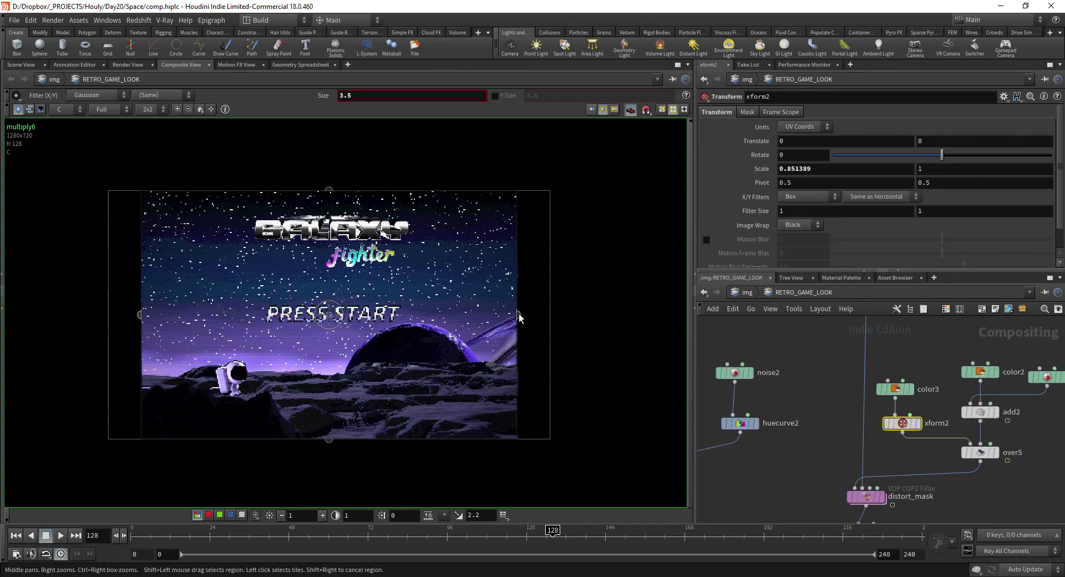
drag(519, 317, 474, 314)
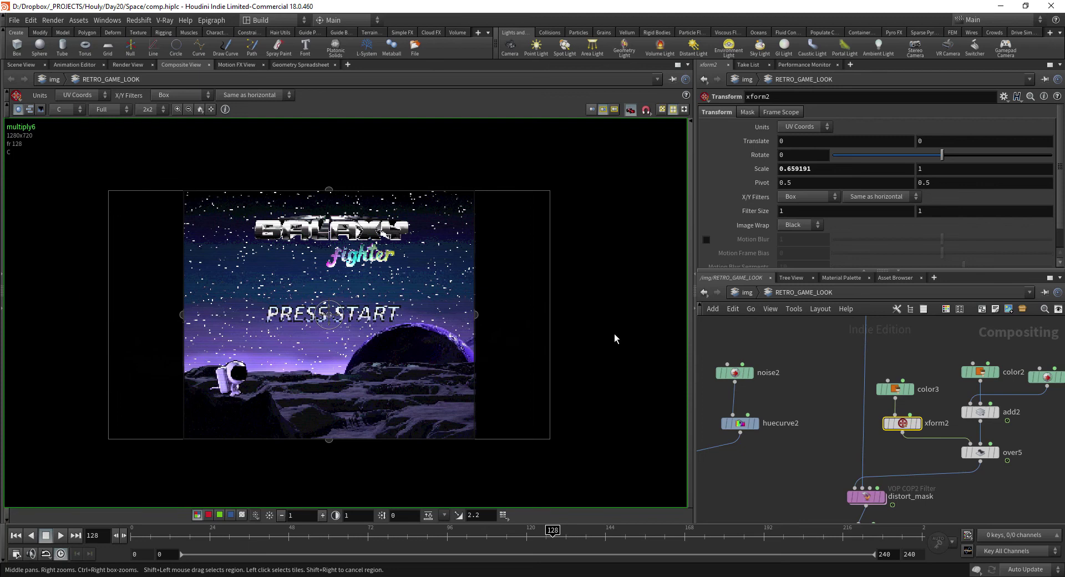
Undo the last horizontal scaling of xform2, select multiply6 and preview the composite up close across the frames to 165.
key(ctrl+z)
key(ctrl+z)
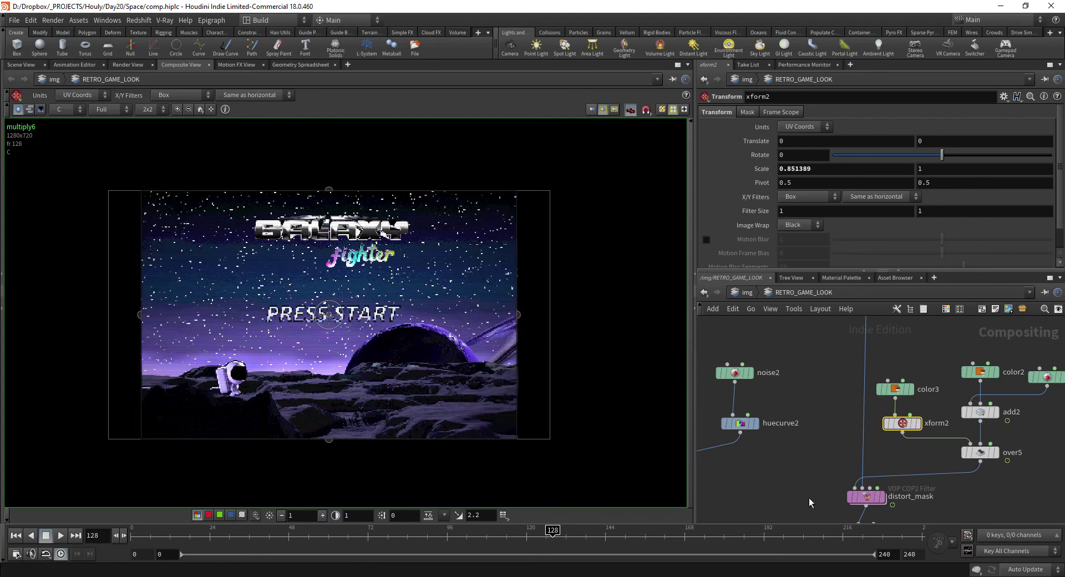
middle_drag(790, 517, 908, 353)
scroll(909, 380, down, 3)
scroll(817, 418, up, 3)
click(847, 407)
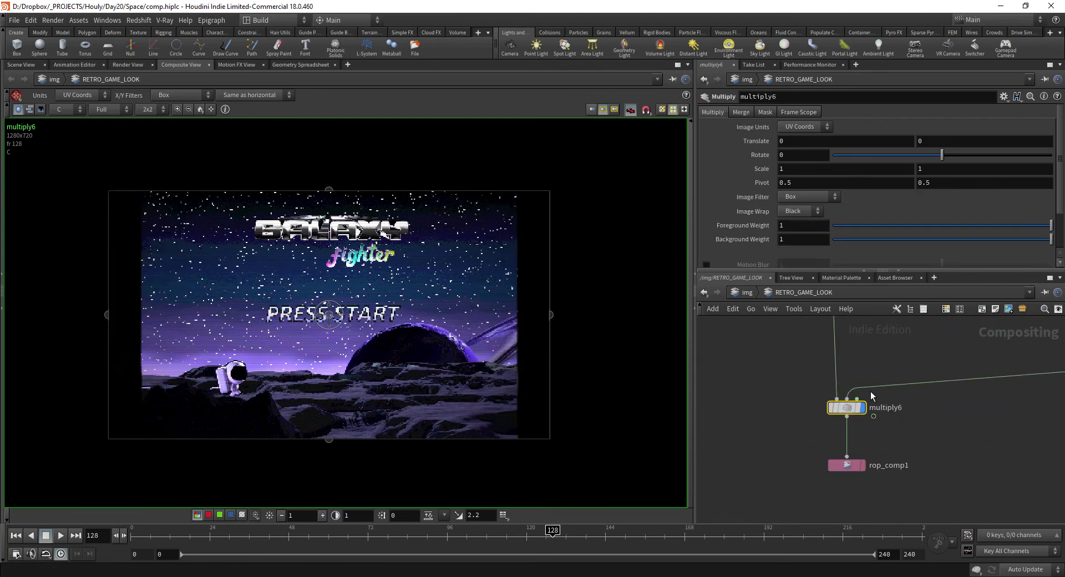
scroll(485, 348, up, 3)
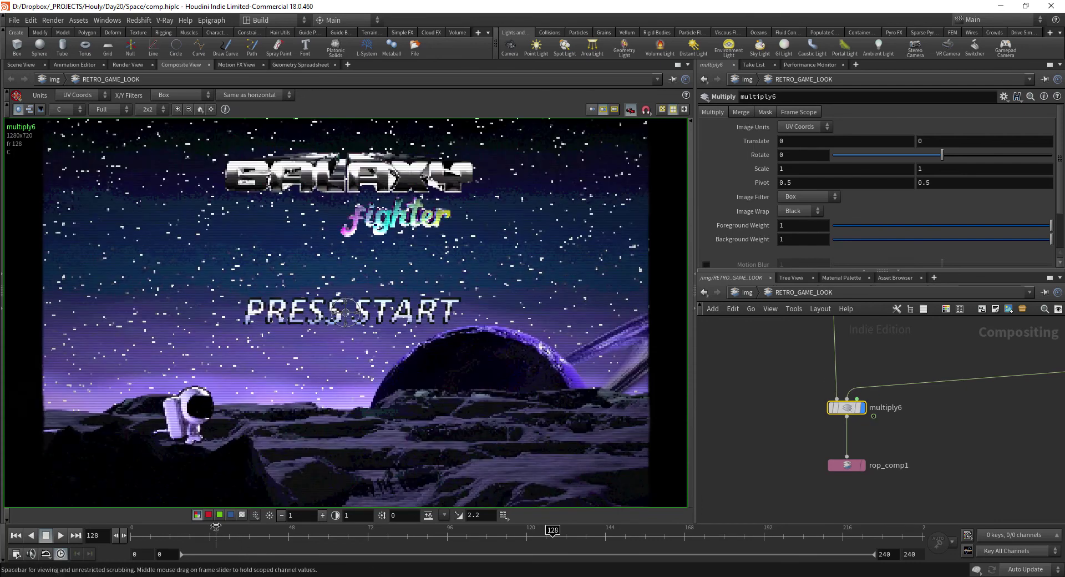
drag(255, 530, 584, 533)
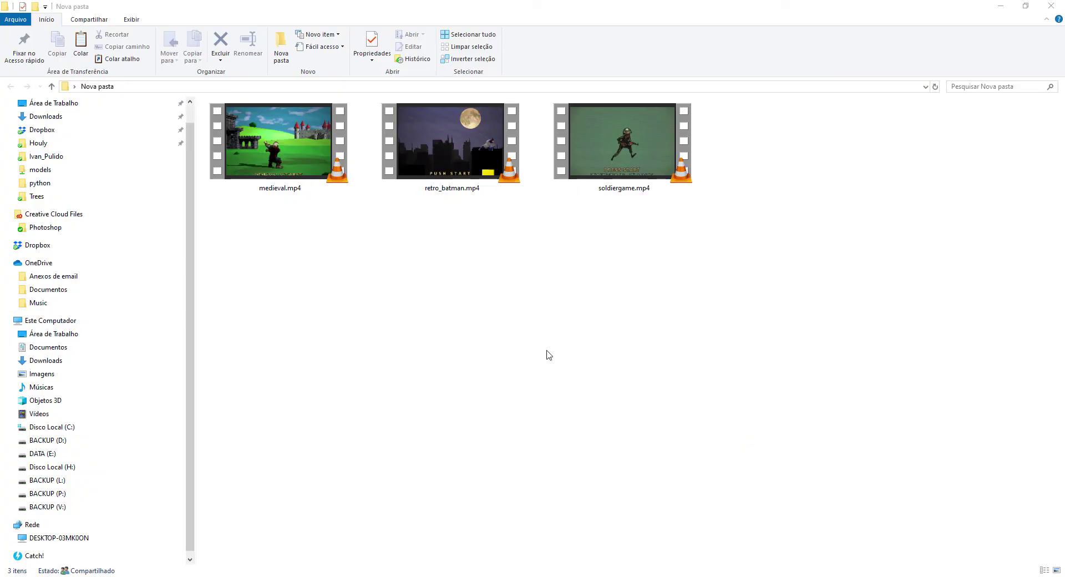
Switch to File Explorer, open medieval.mp4 in VLC and replay it from the start to compare wireframe and retro versions.
double_click(322, 183)
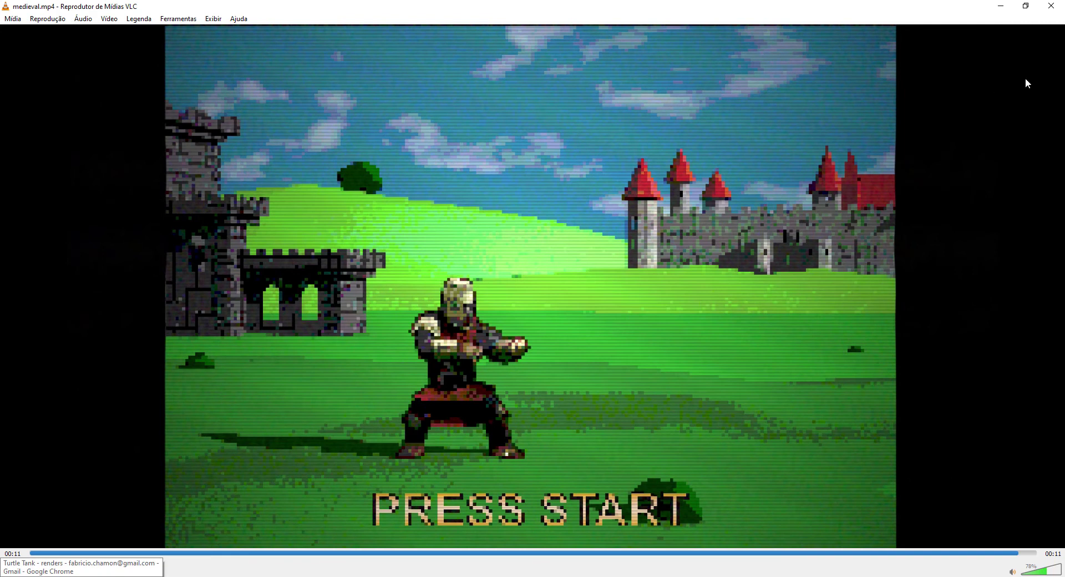
click(66, 554)
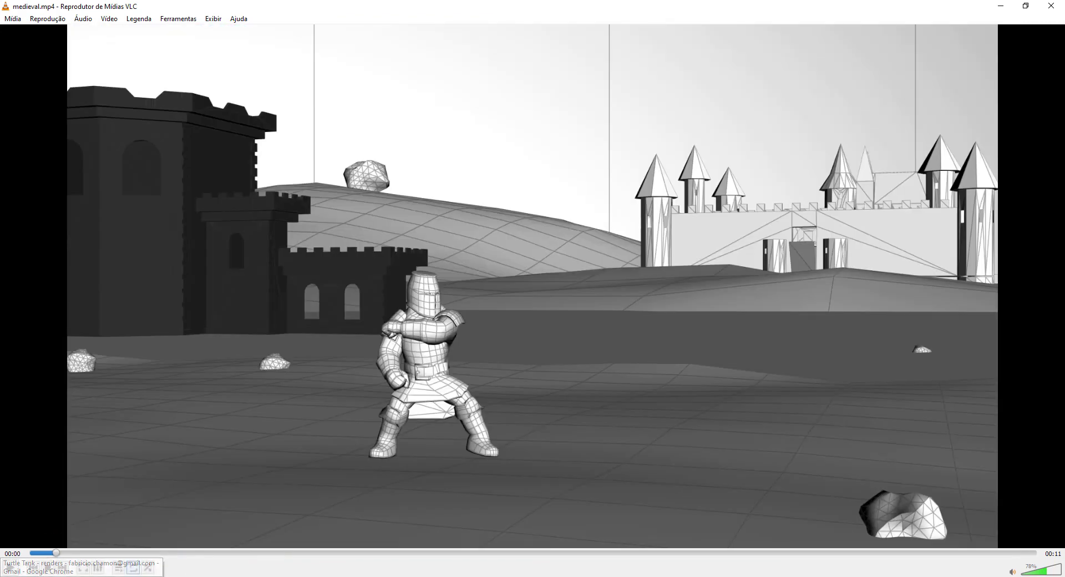
click(11, 568)
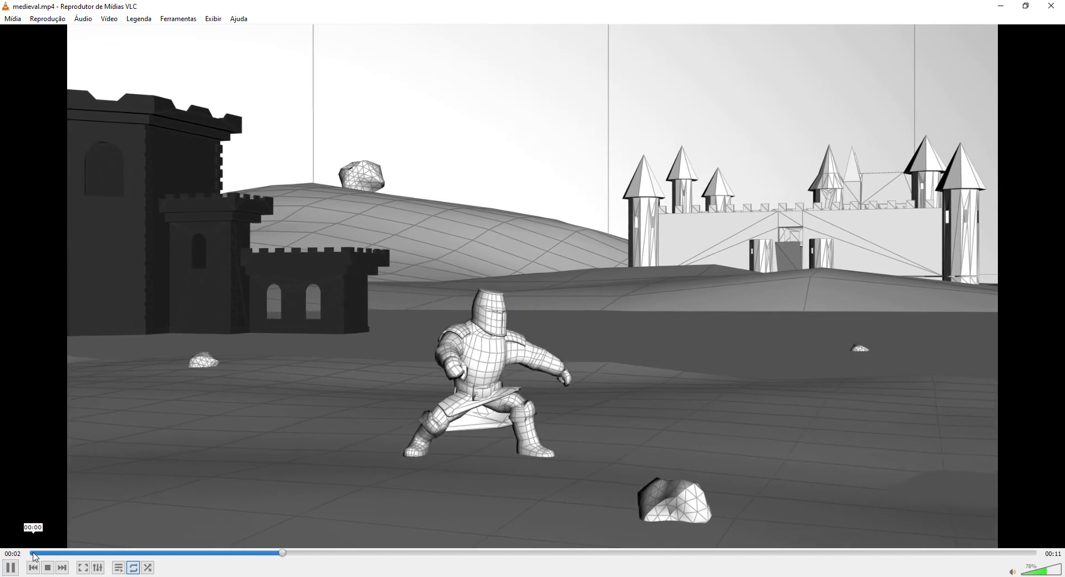
click(34, 553)
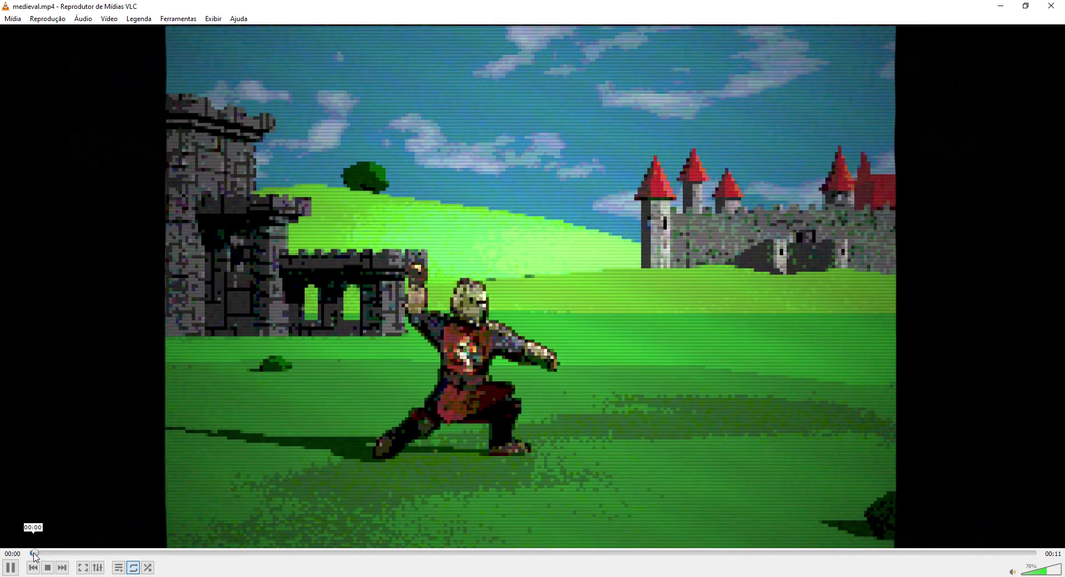
click(34, 554)
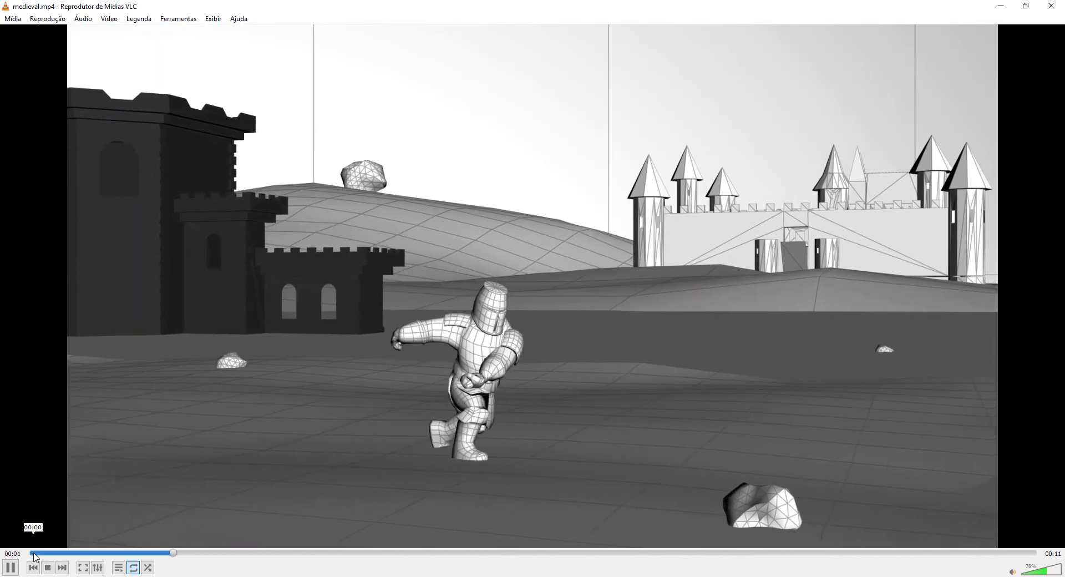
click(34, 553)
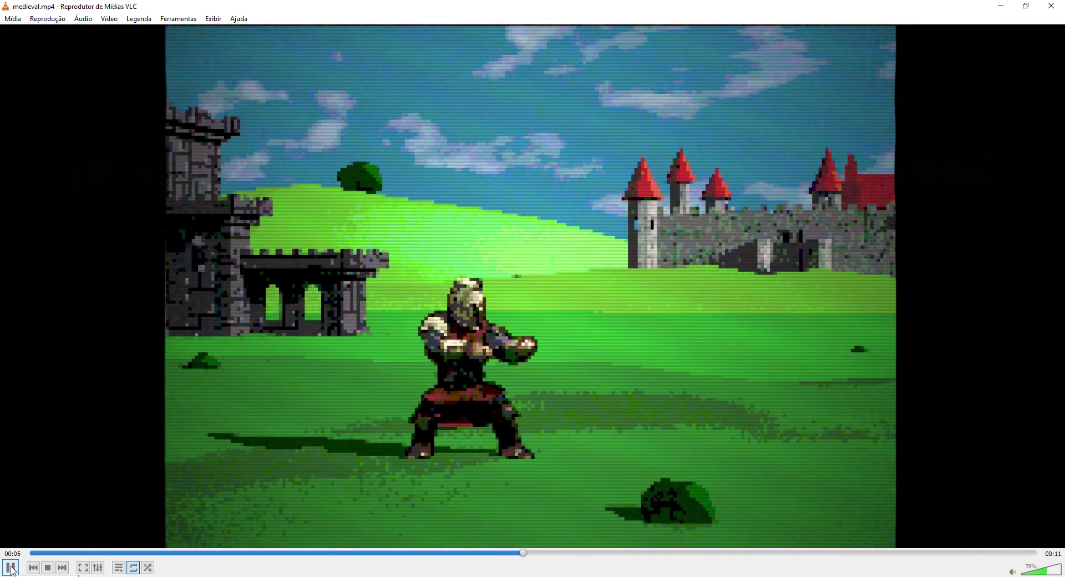
Pause medieval.mp4, restore the player to a smaller movable window and close it.
click(12, 571)
click(1027, 6)
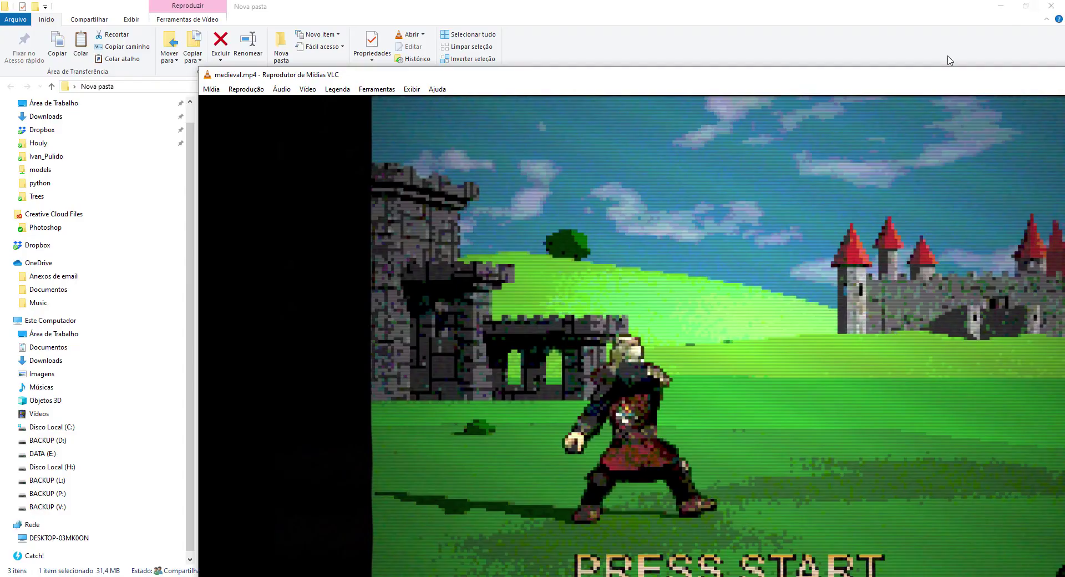
drag(245, 79, 75, 25)
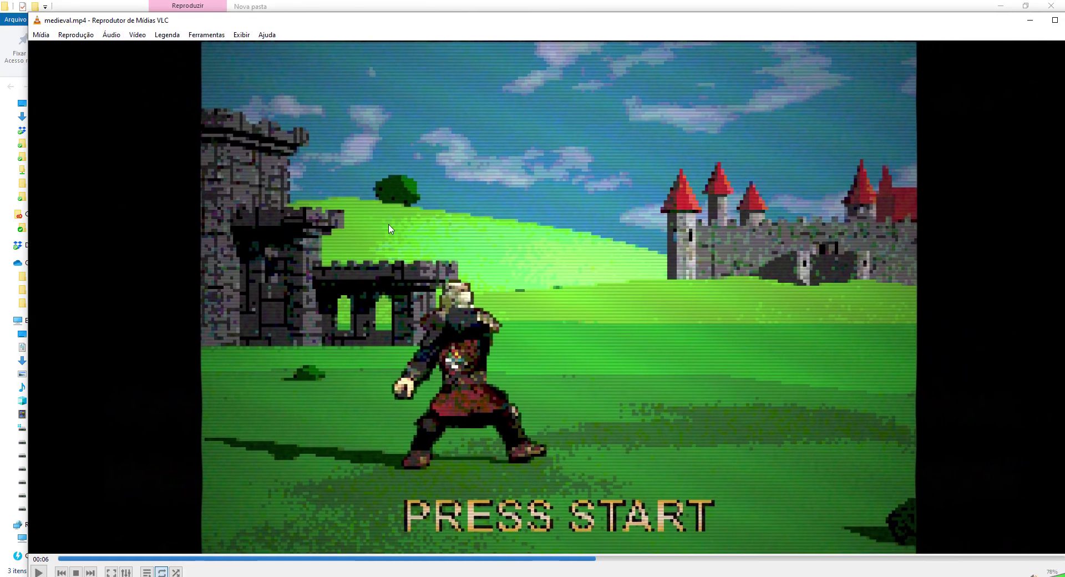
double_click(37, 25)
Watch soldiergame.mp4 and retro_batman.mp4 as further examples of the retro look, closing the player after each.
double_click(617, 158)
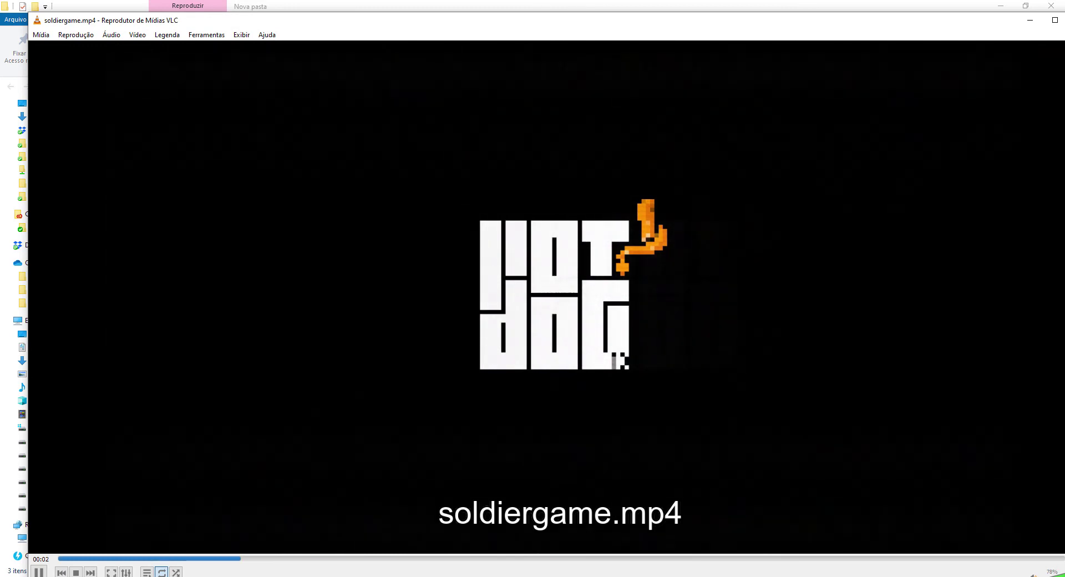
key(f)
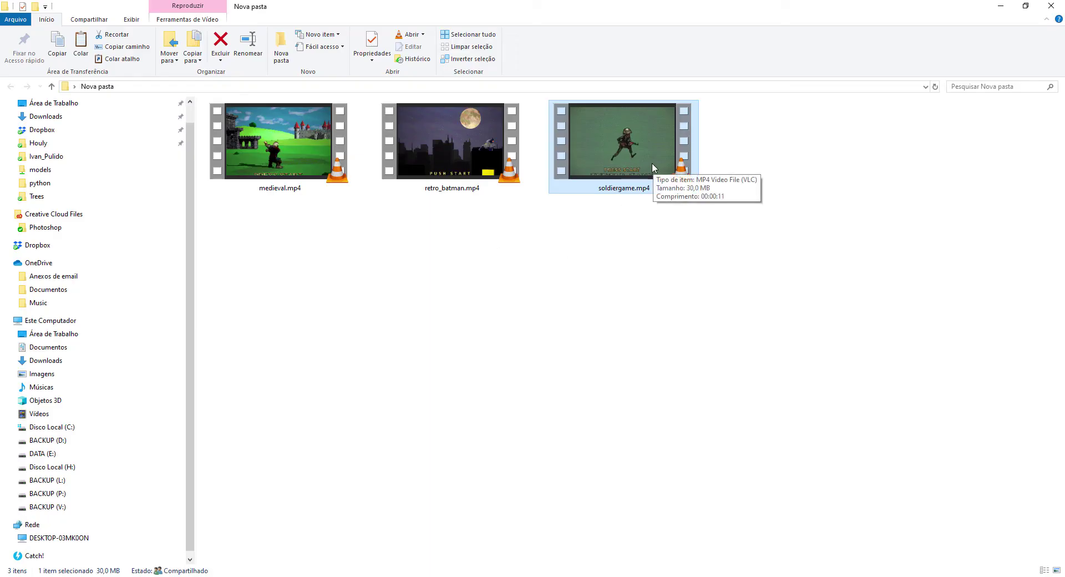
double_click(447, 149)
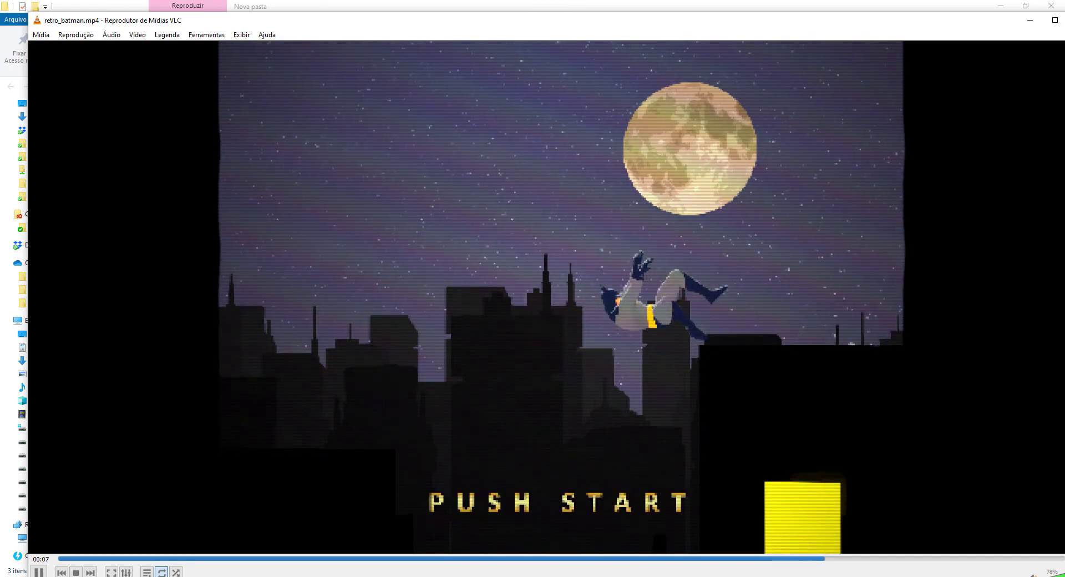
drag(998, 26, 917, 22)
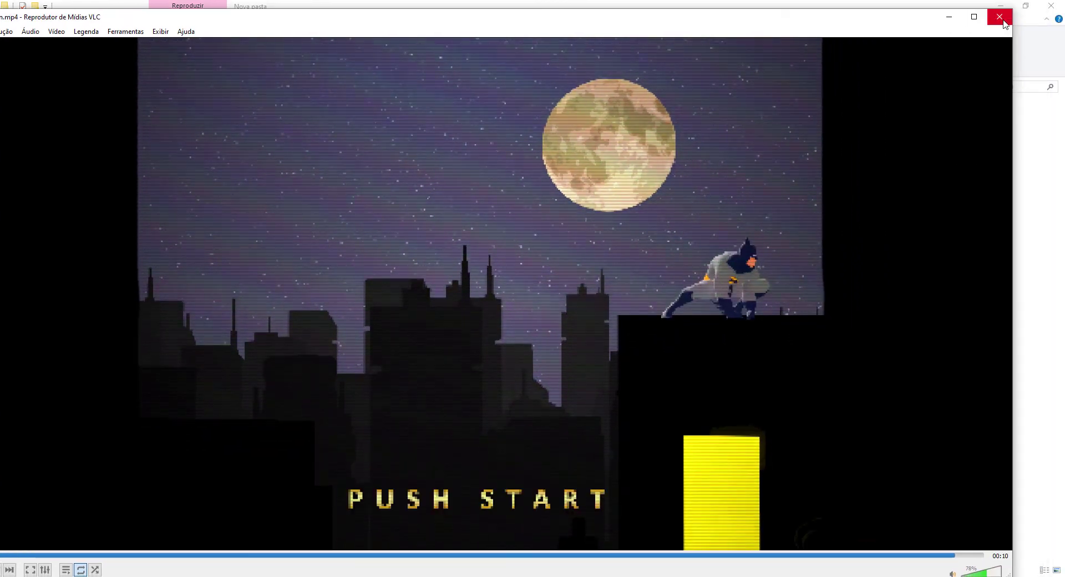
click(1004, 21)
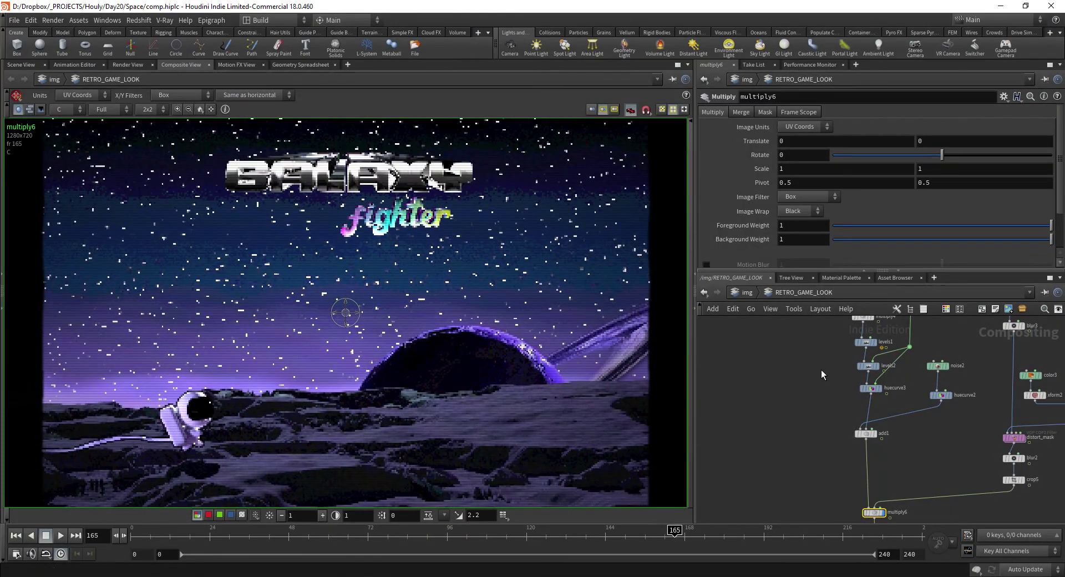
In Houdini's comp_HDA.hiplc, add an FC Arcade node fed by swing_F4_jpg, display it and set the Screen Crop blend amount to 0.01.
scroll(763, 393, down, 5)
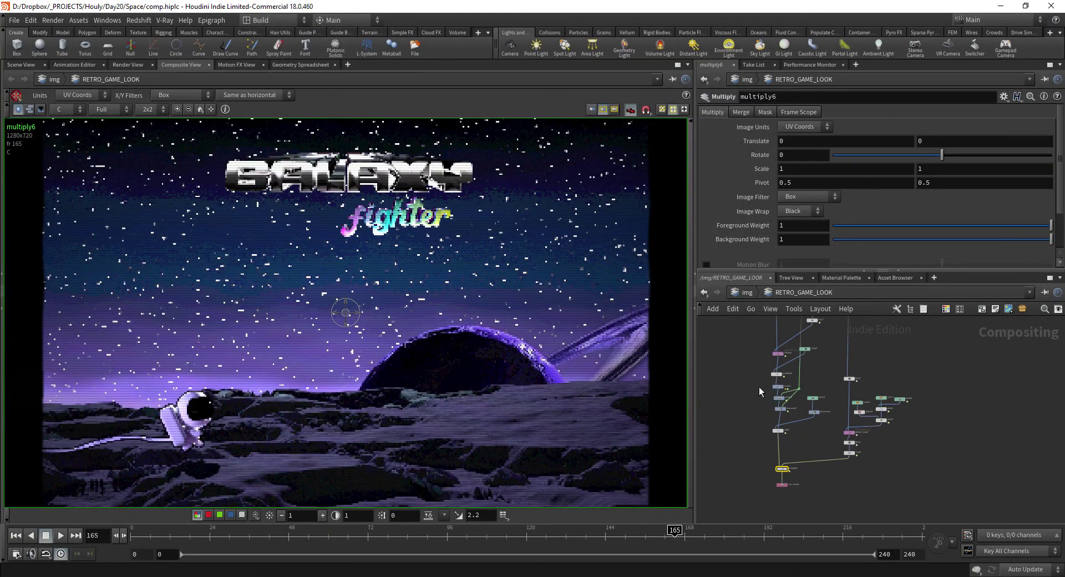
key(Return)
click(863, 462)
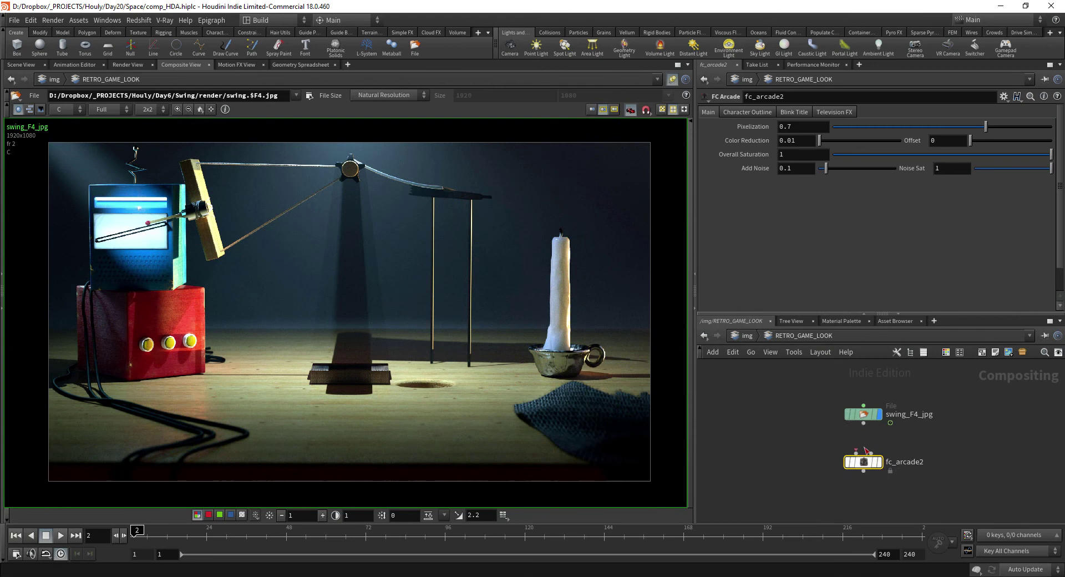
click(880, 461)
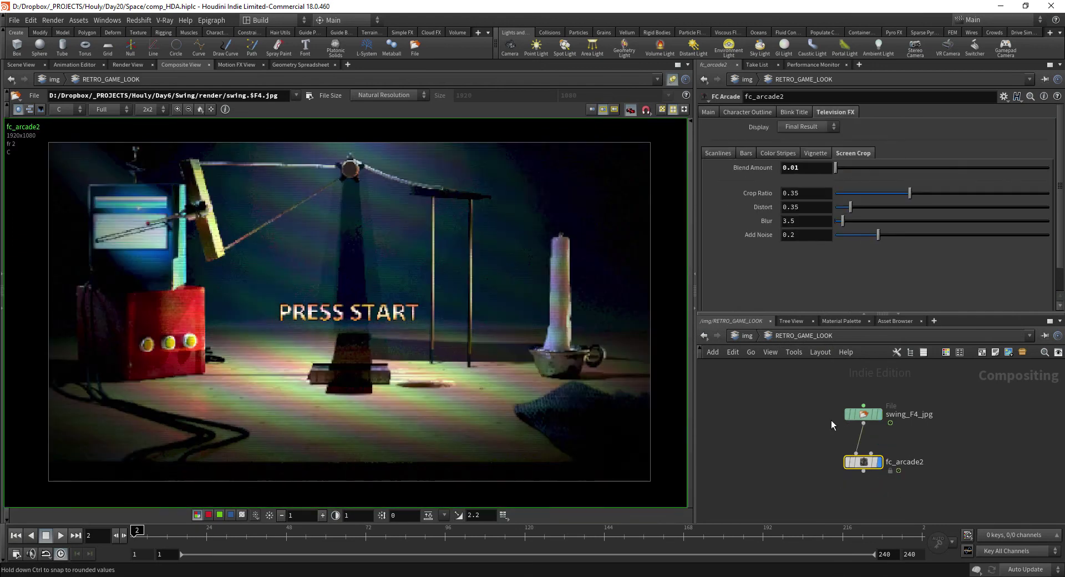
drag(136, 536, 203, 536)
Feed swing_F4_jpg into fc_arcade1, display its result and select the rop_comp1 output node.
middle_drag(987, 440, 800, 471)
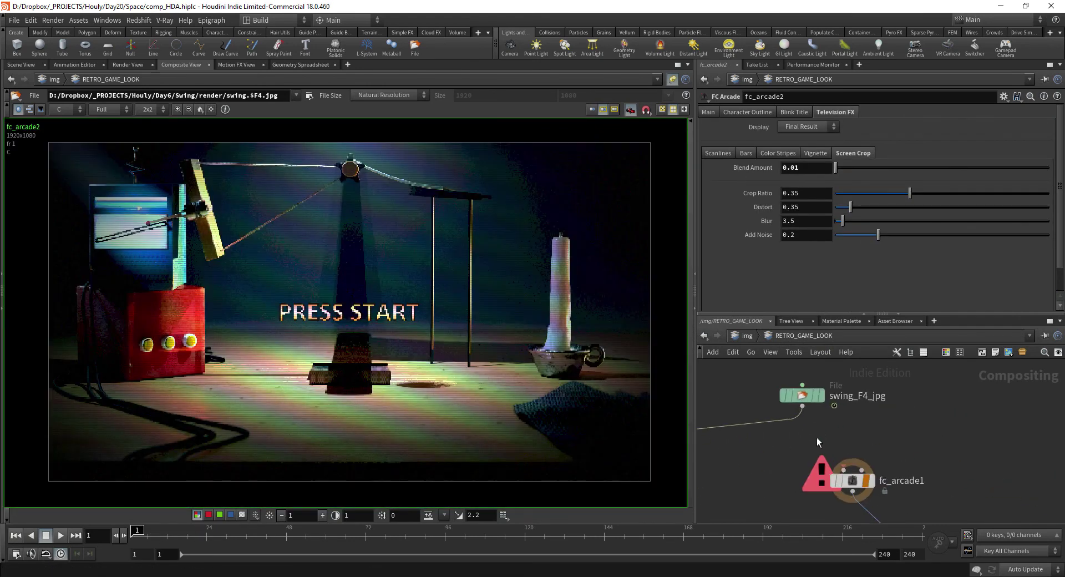
click(870, 472)
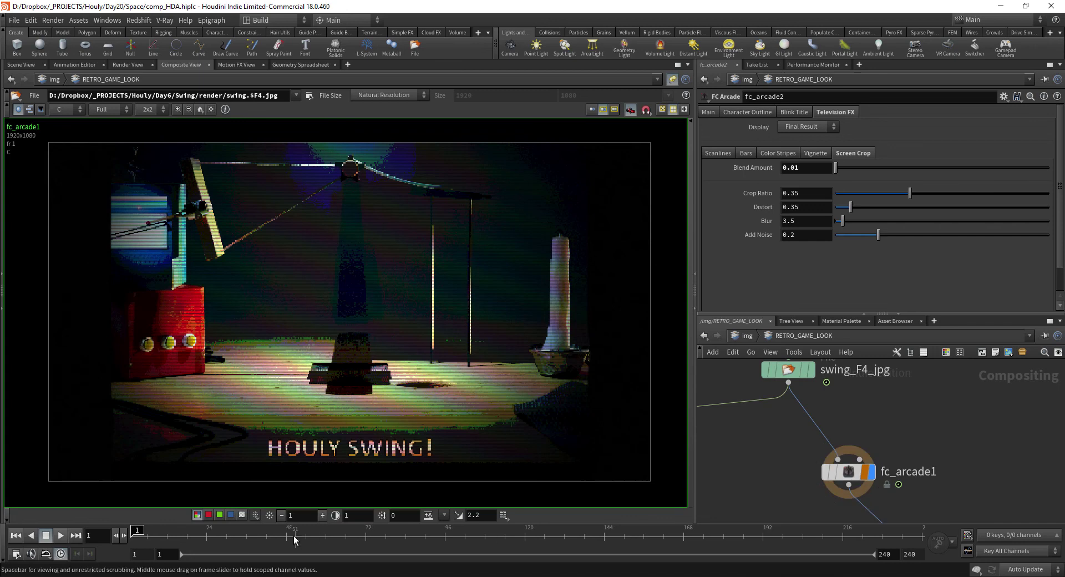
click(802, 477)
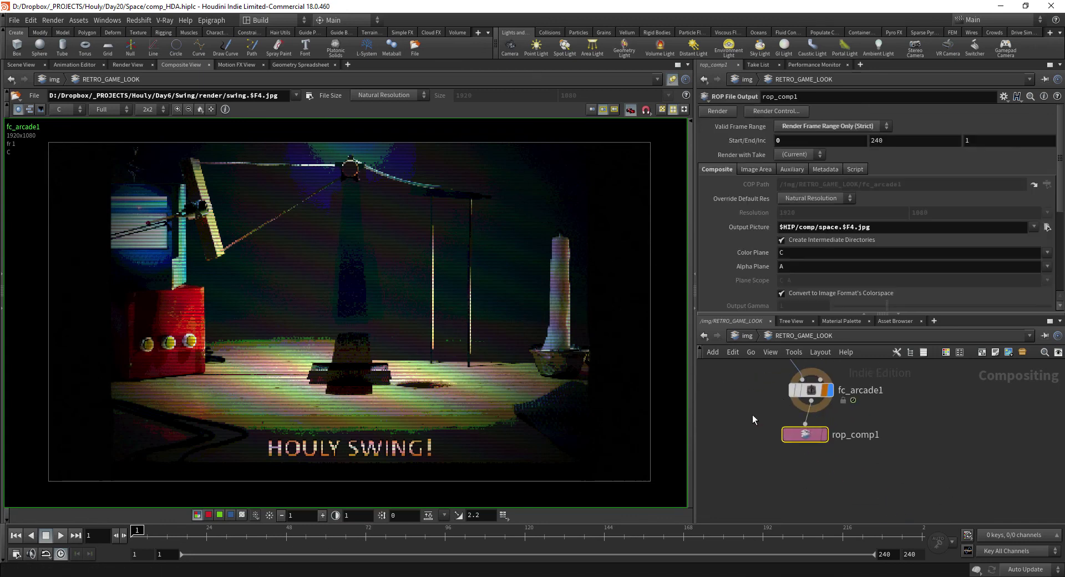